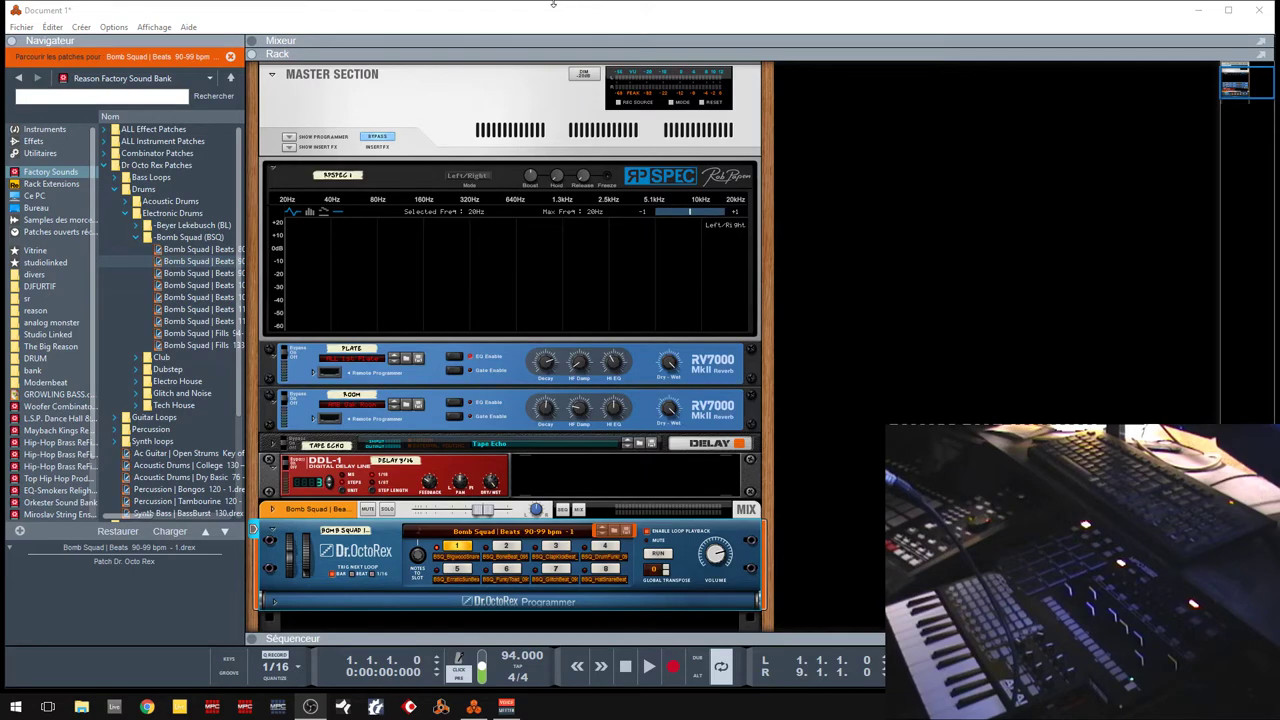
- Open the preferences and examine the control surfaces attached to the program
click(21, 28)
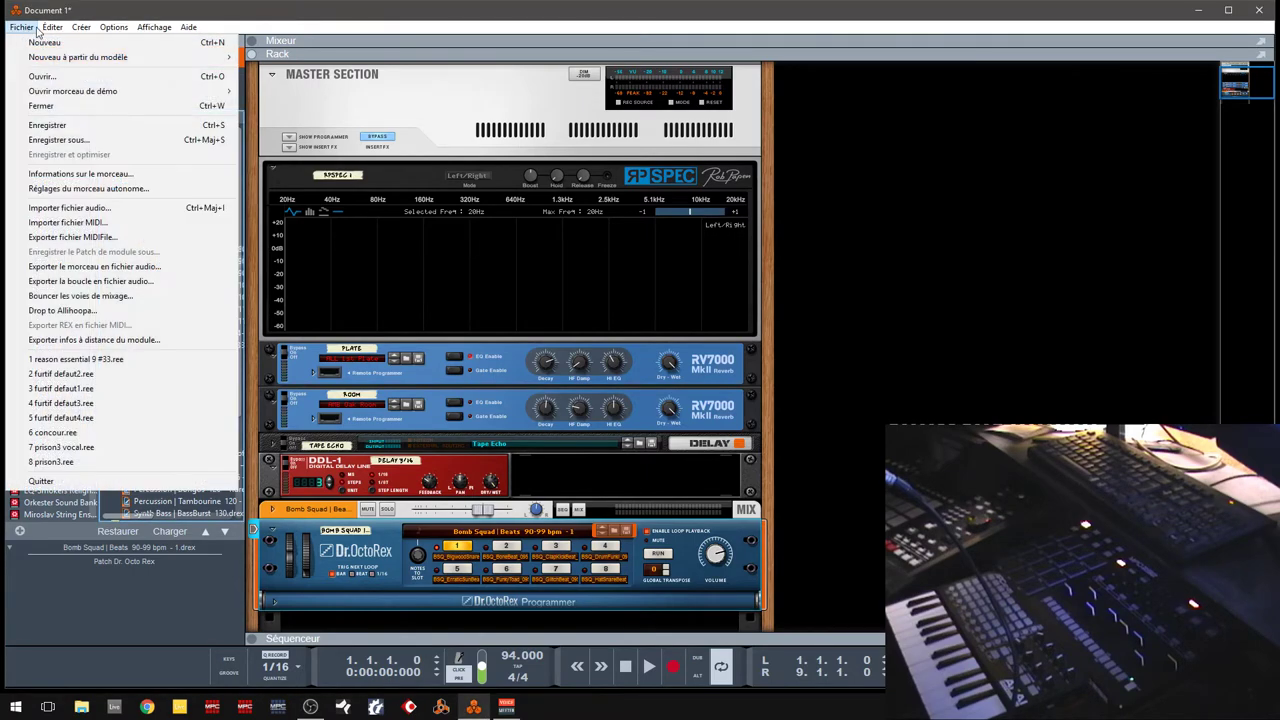
mouse_move(63, 30)
click(84, 169)
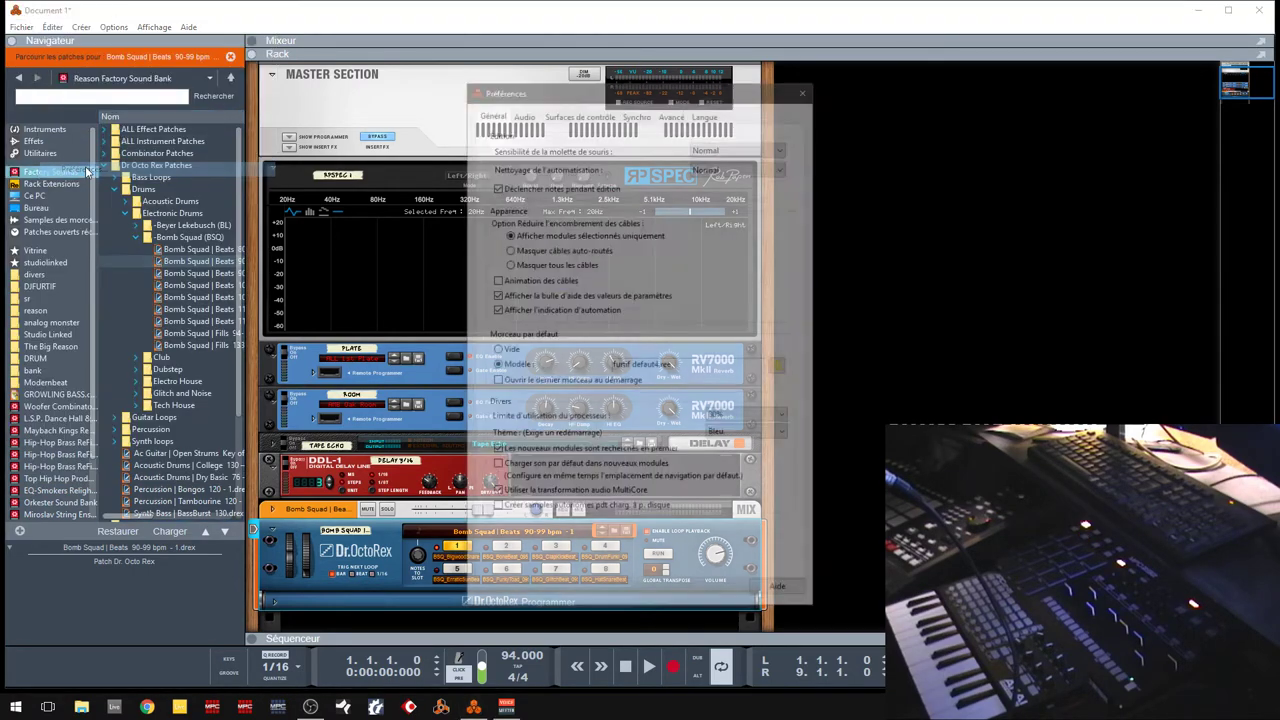
drag(615, 97, 755, 74)
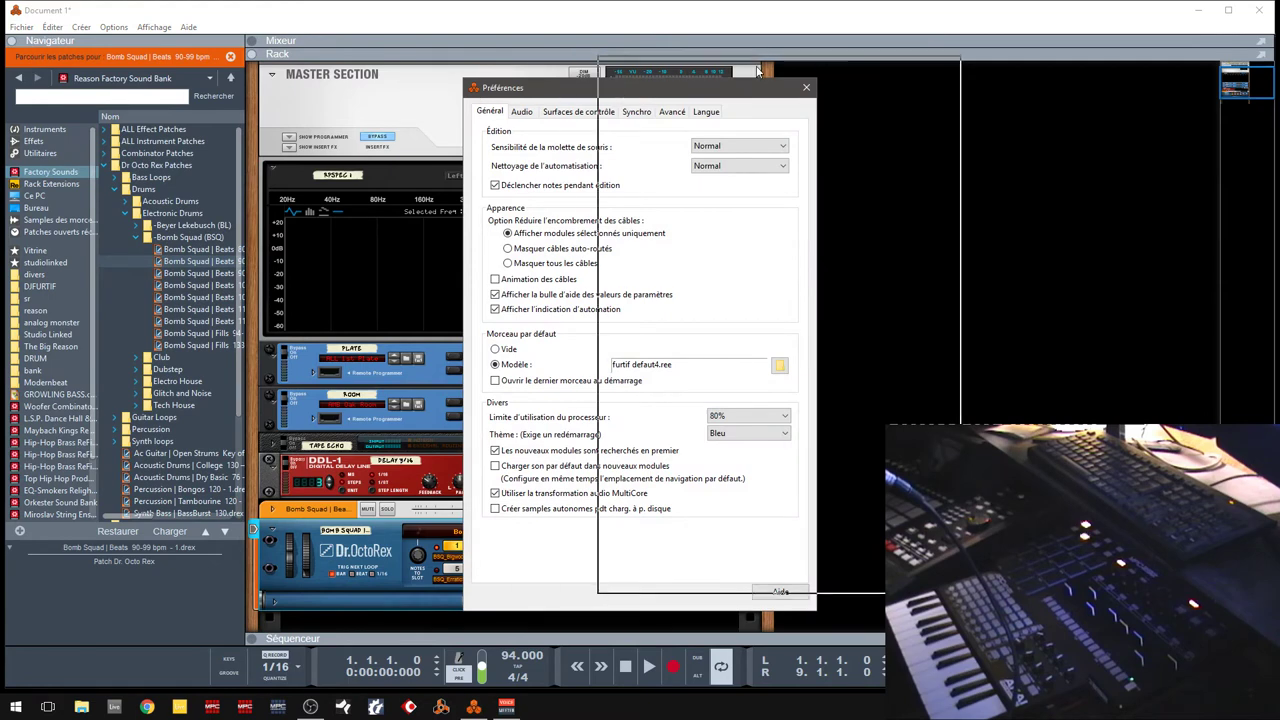
click(716, 89)
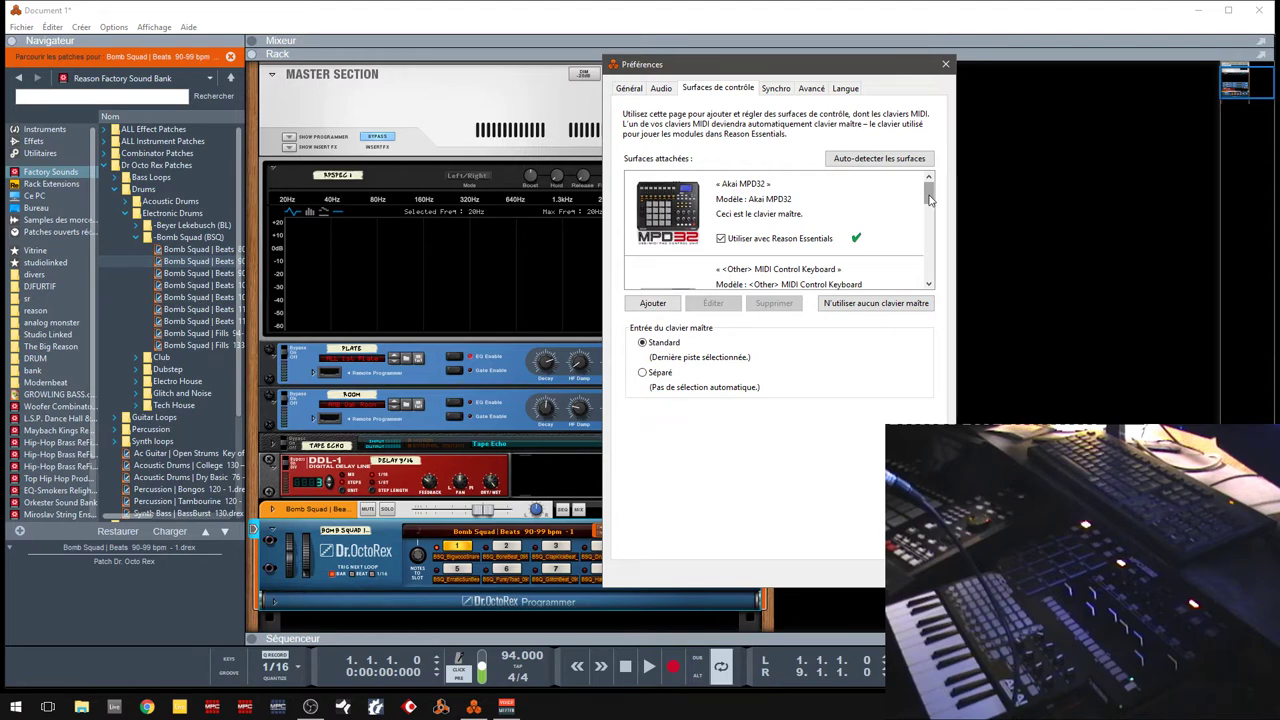
- Start adding a control surface with Akai as the manufacturer and list its available models
click(652, 305)
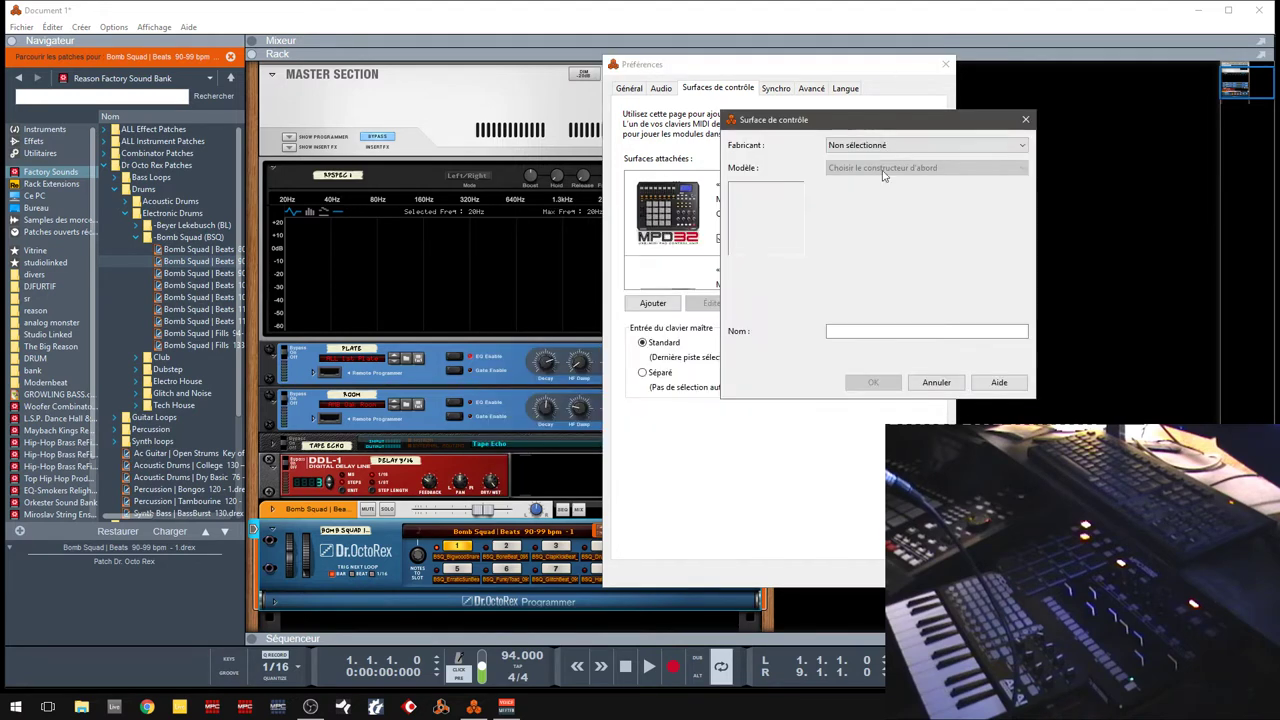
click(870, 147)
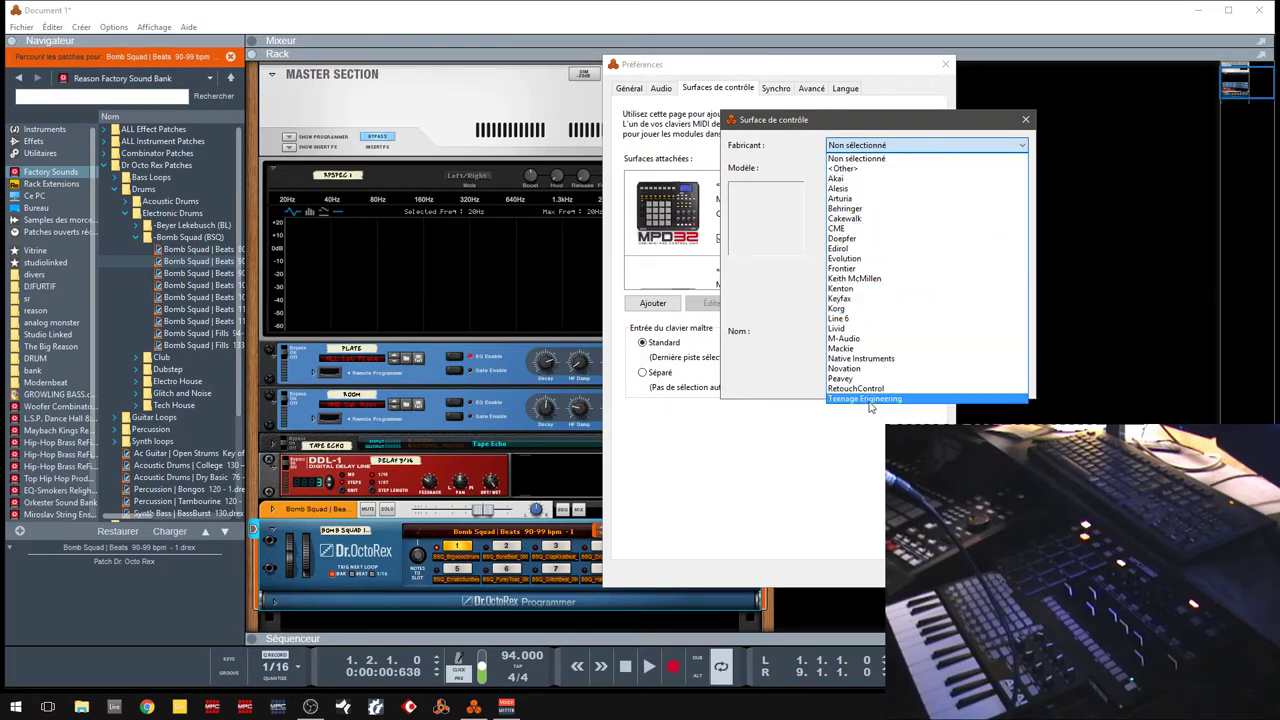
click(856, 182)
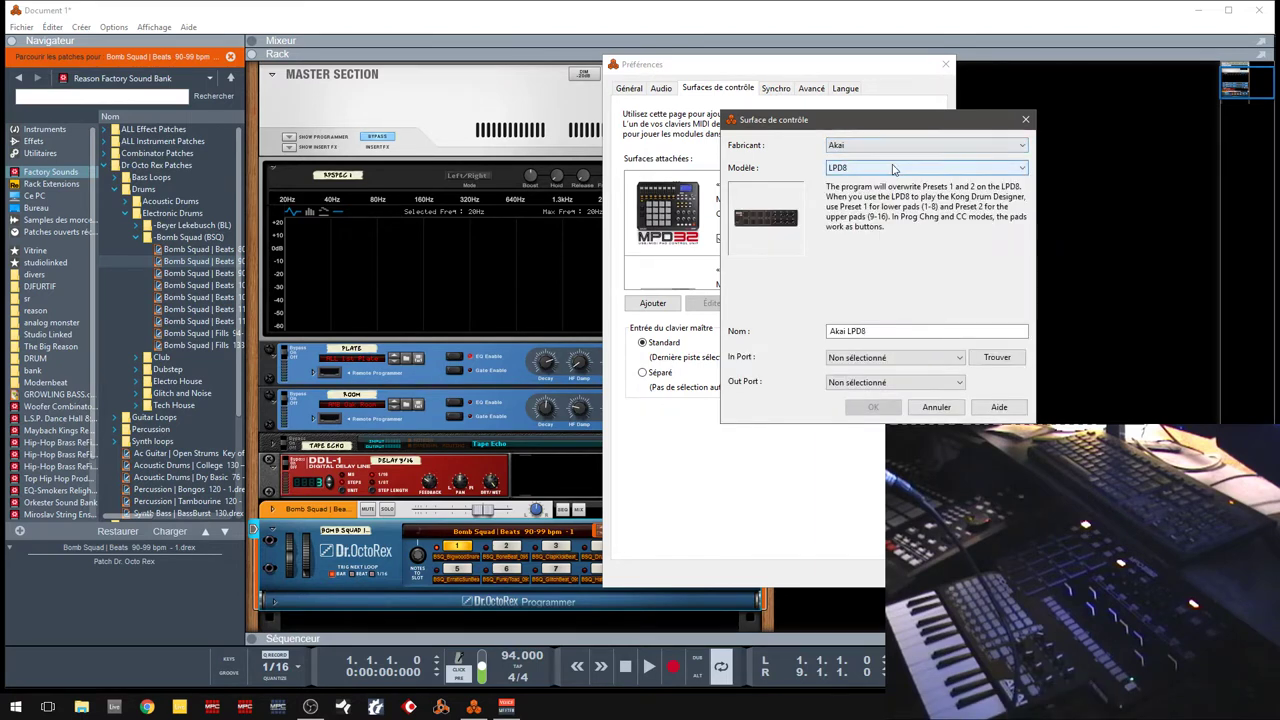
click(893, 169)
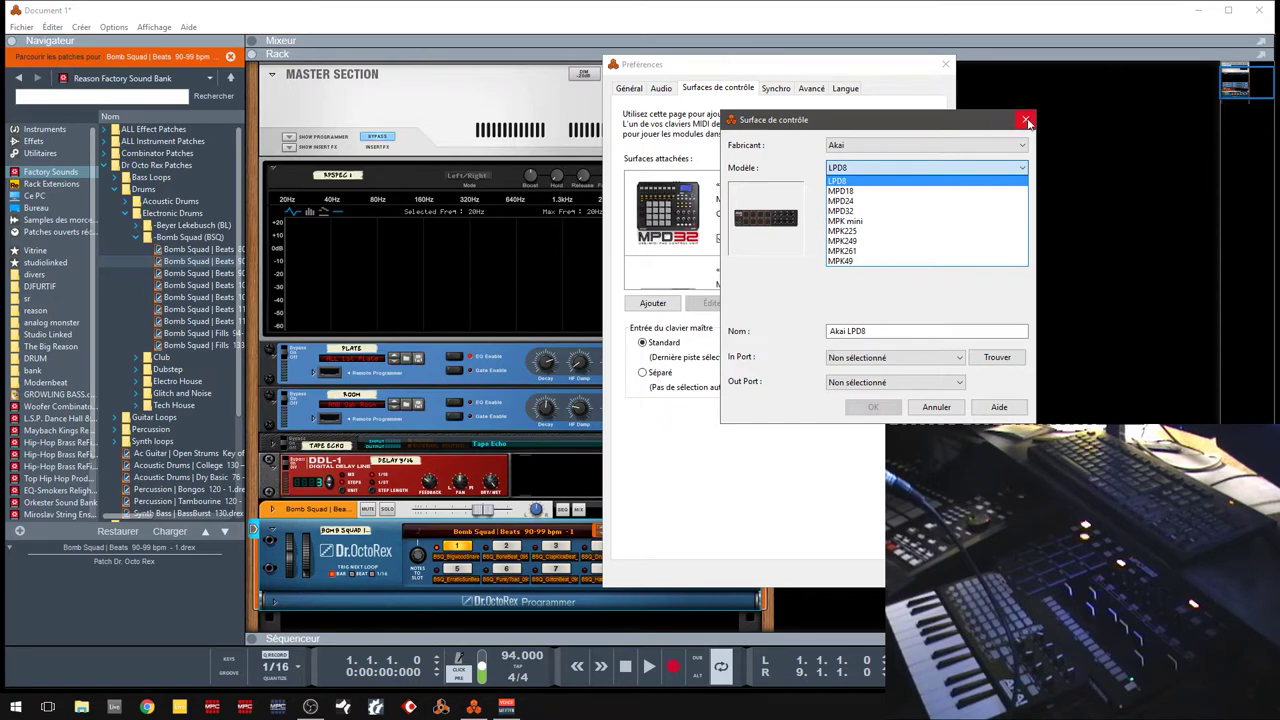
- Set the new control surface's manufacturer to <Other> and its model to MIDI Control Keyboard
click(993, 150)
click(1015, 149)
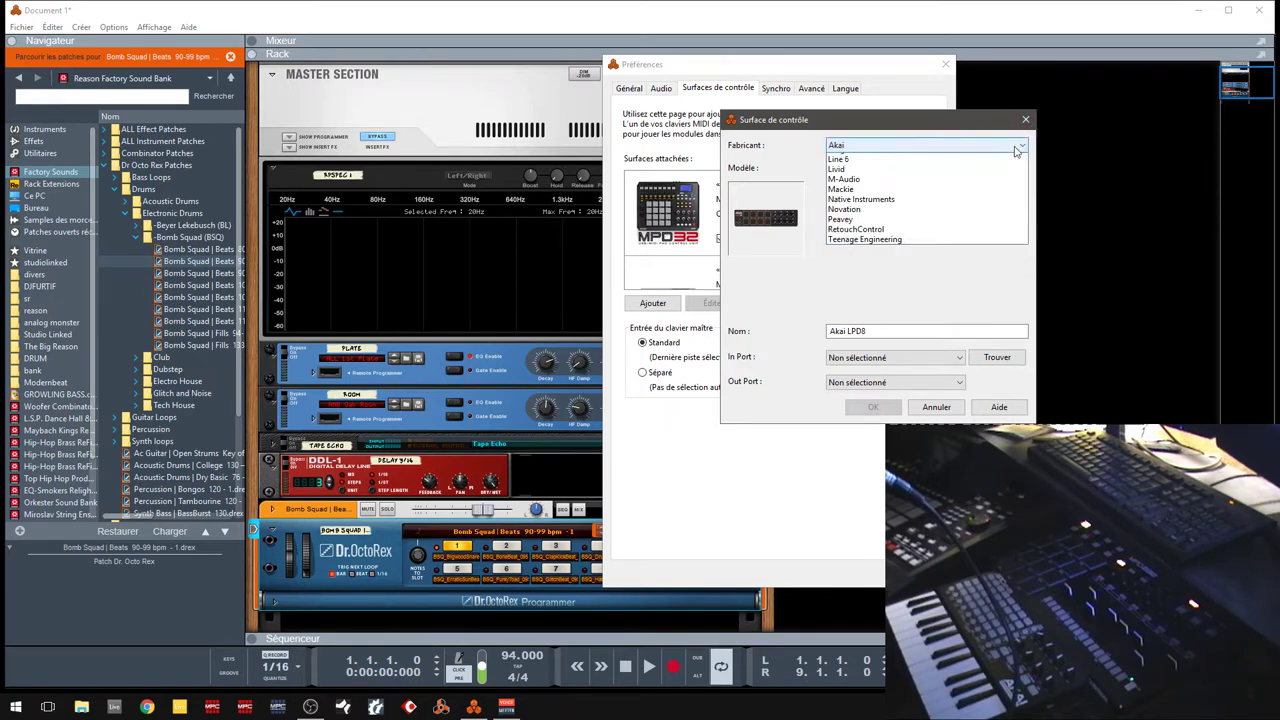
click(872, 160)
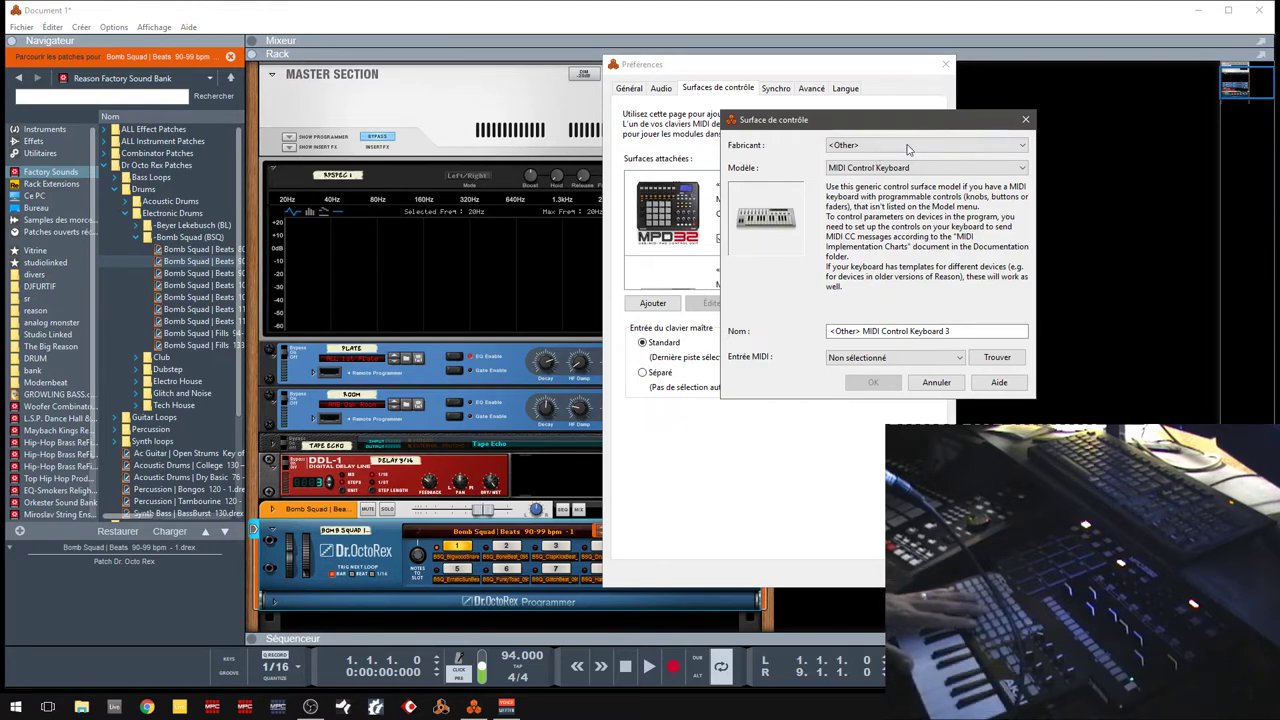
click(889, 148)
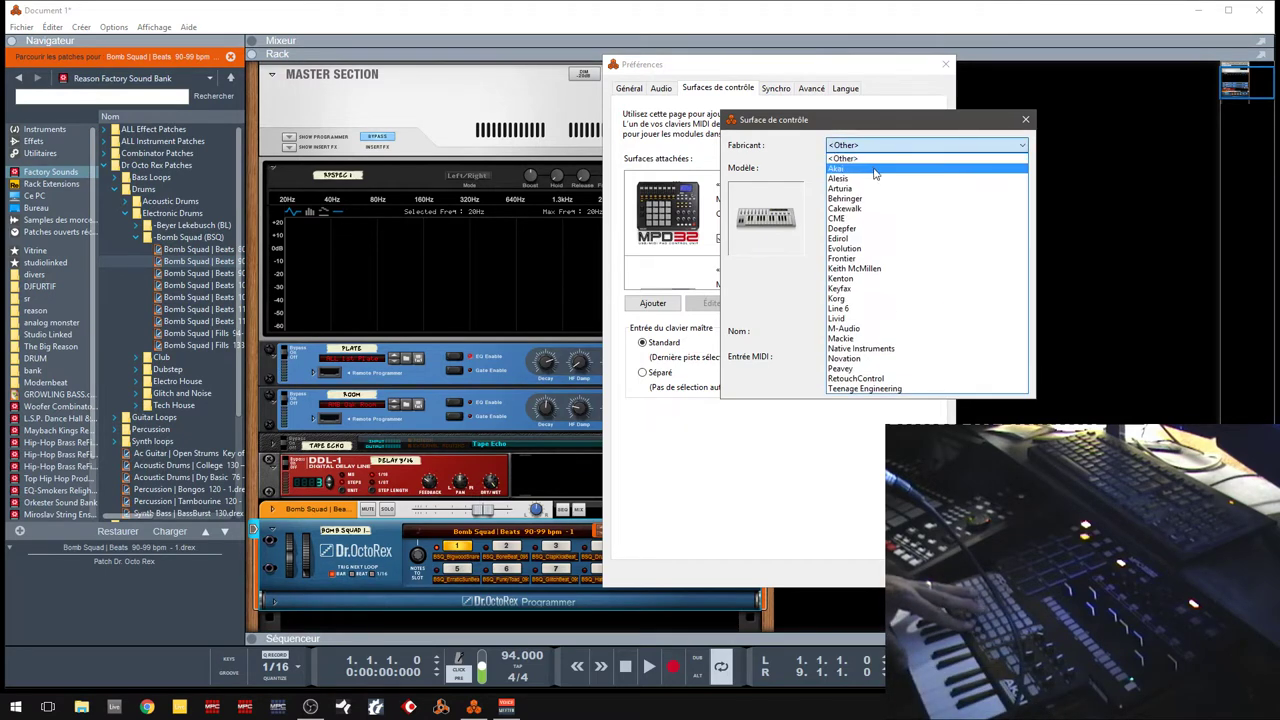
click(874, 170)
click(907, 148)
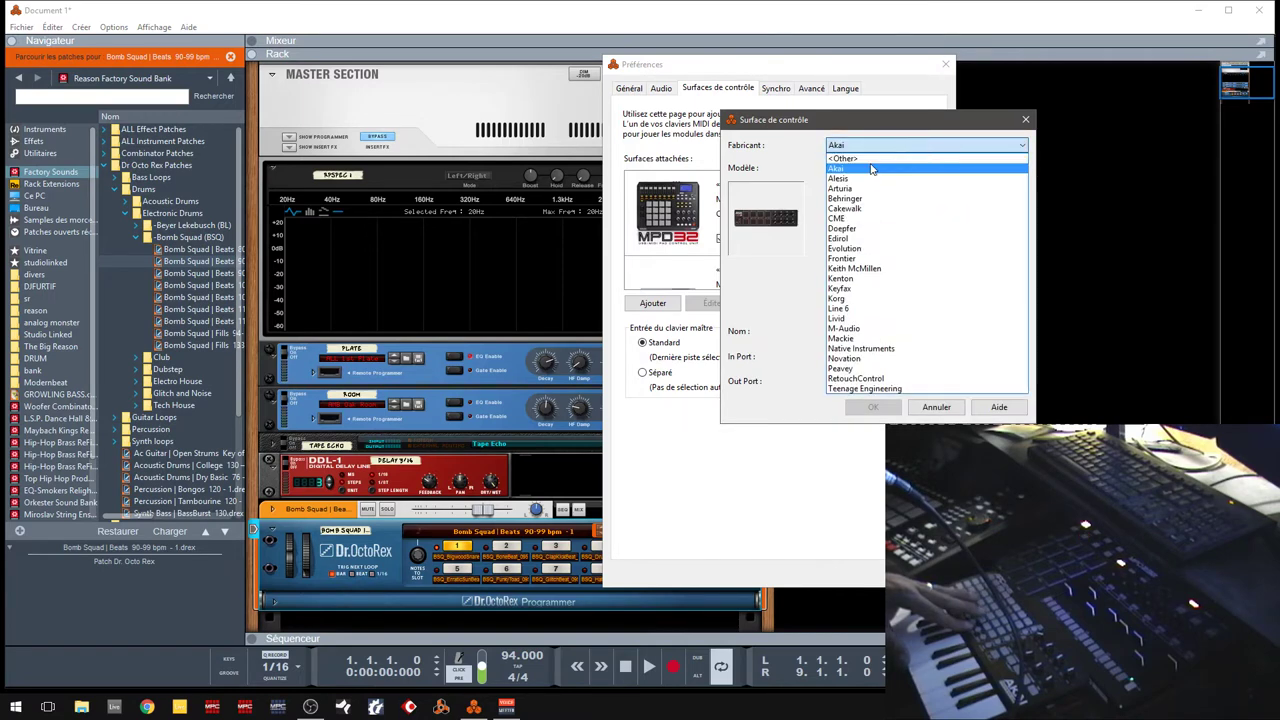
click(868, 158)
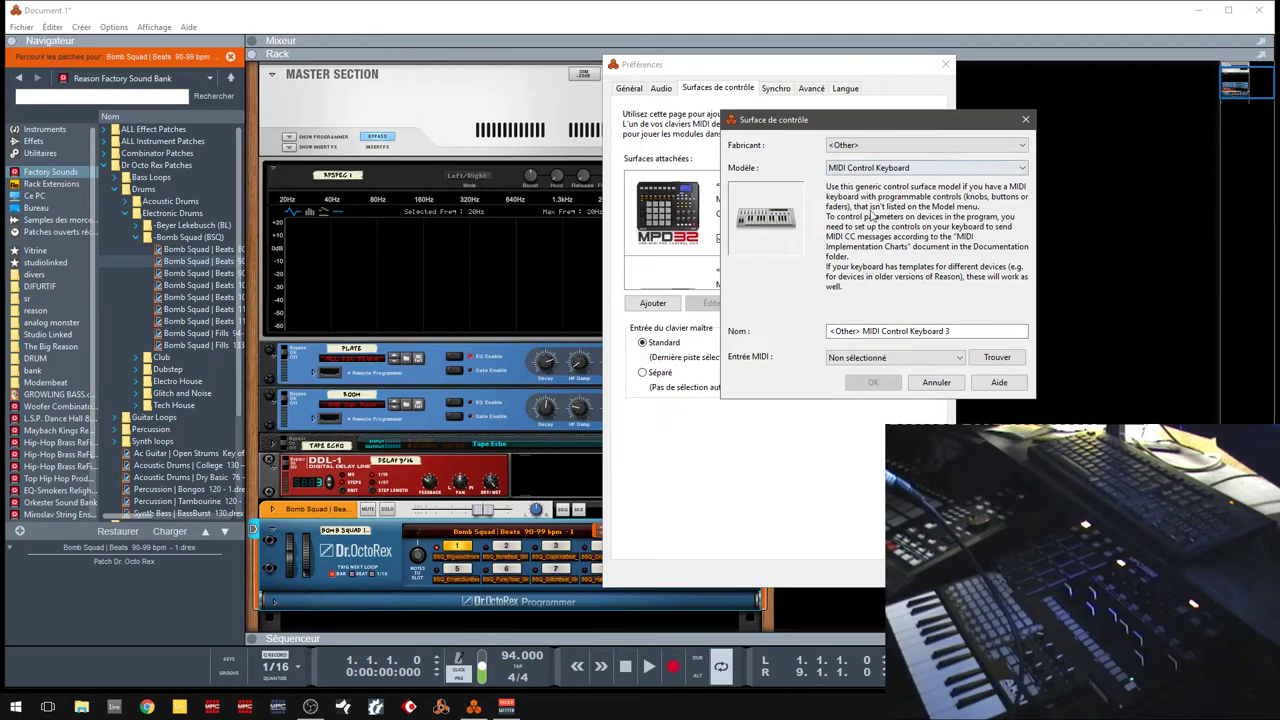
click(911, 168)
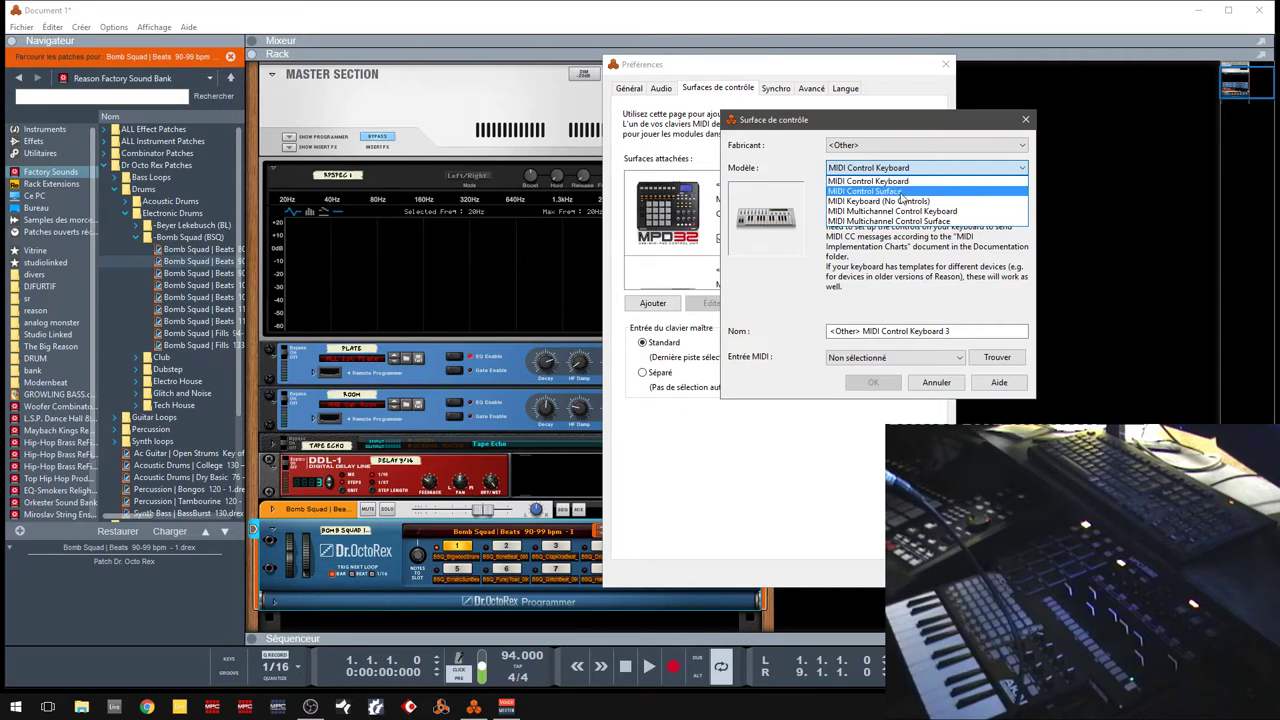
click(903, 182)
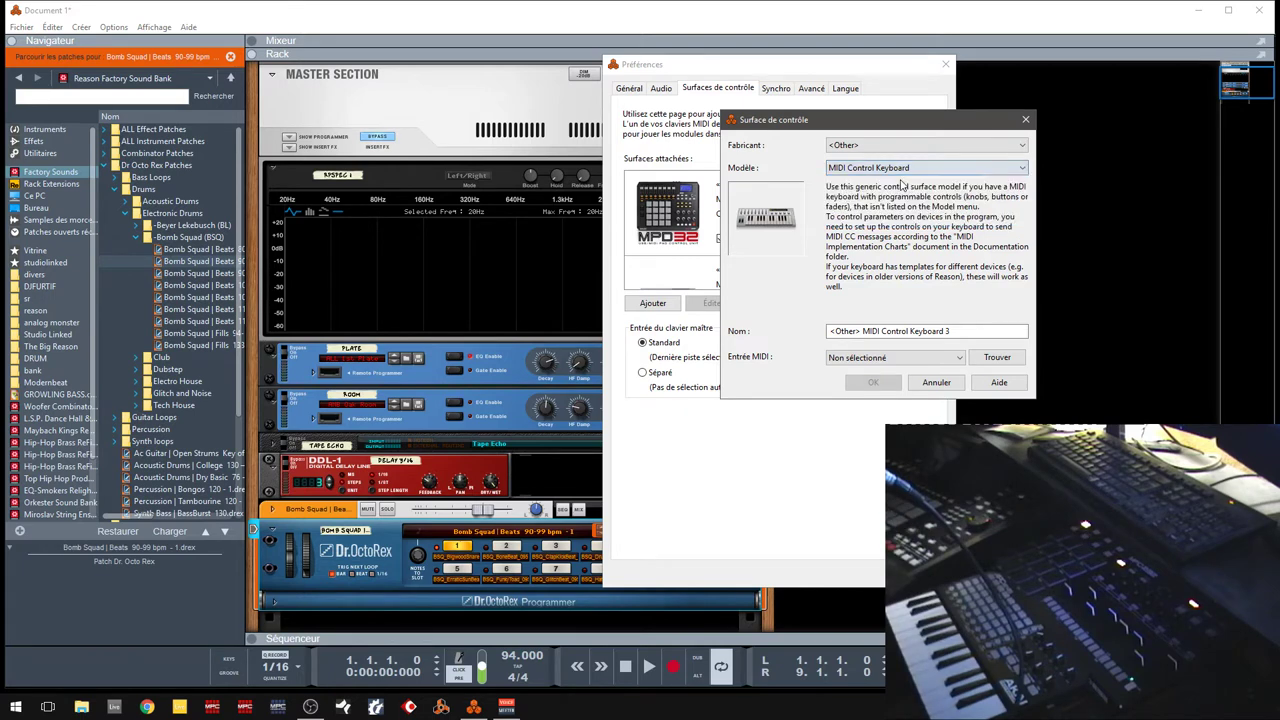
- Try out MIDI port detection for the new control surface, discard the surface and close the preferences
click(997, 358)
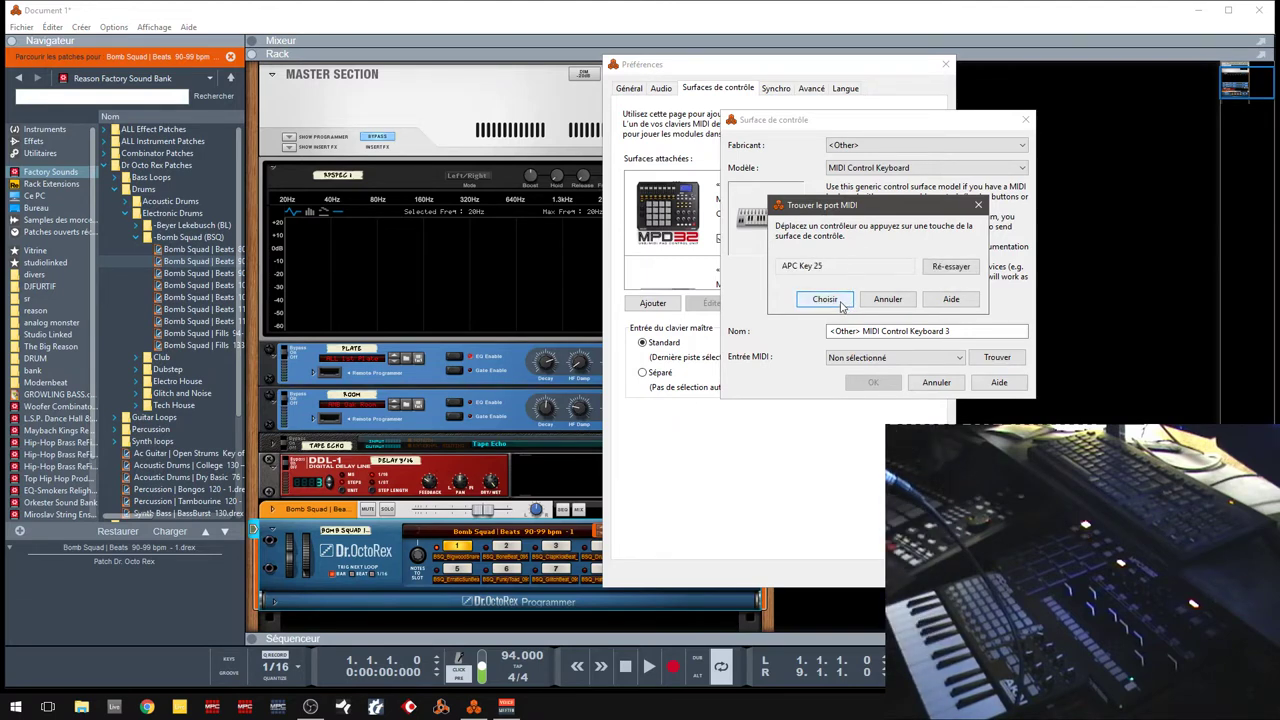
click(978, 205)
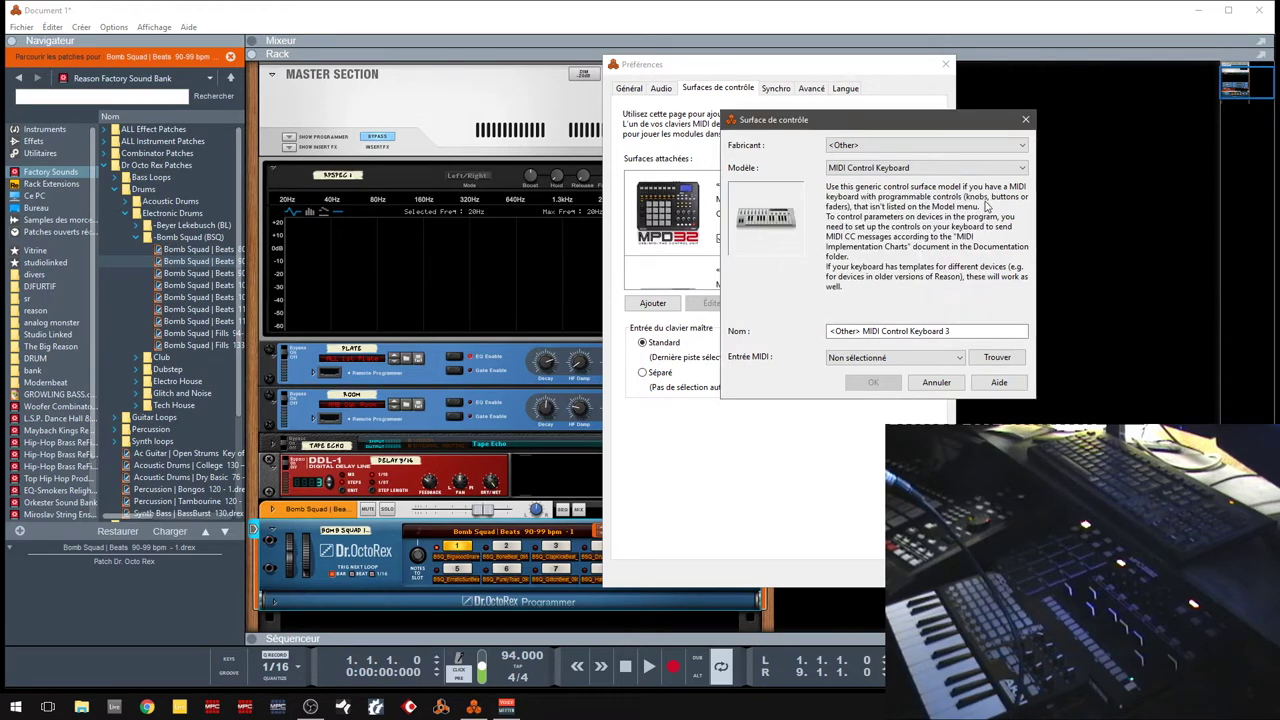
click(1025, 119)
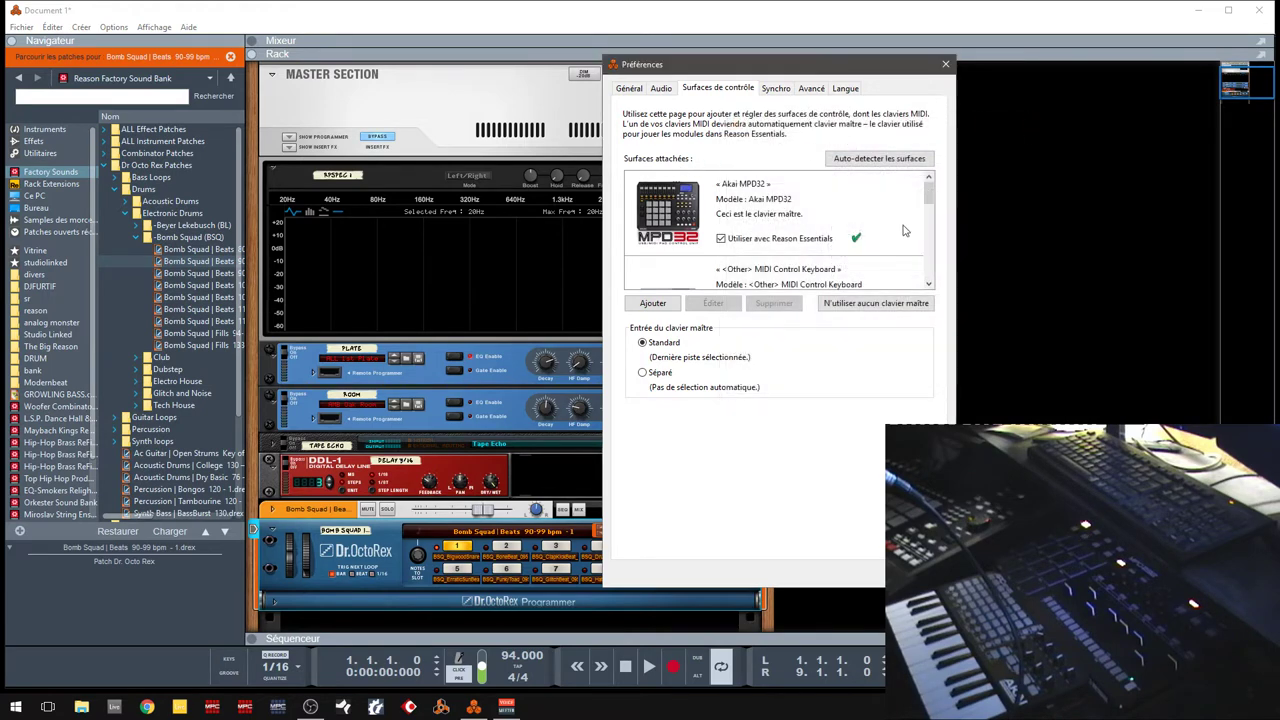
mouse_move(925, 197)
mouse_down()
mouse_move(929, 276)
mouse_move(926, 153)
mouse_up()
click(946, 65)
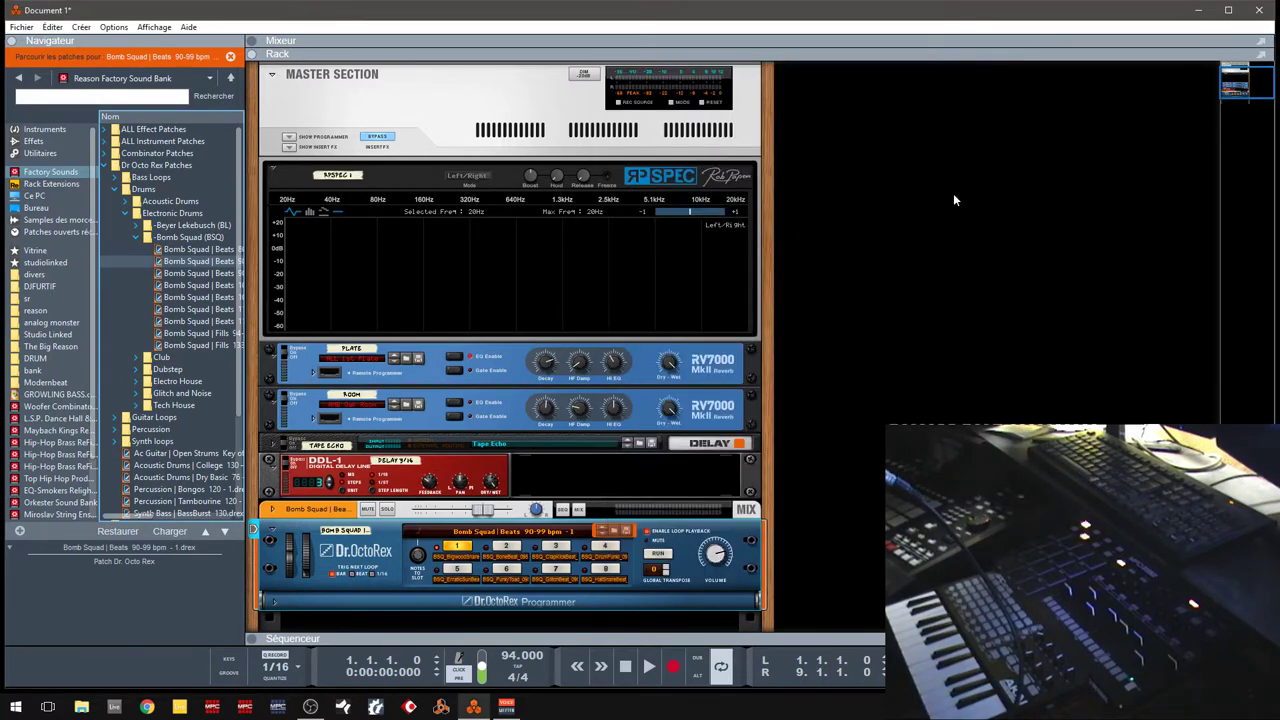
- Expand the Dr. OctoRex programmer in the rack and examine its filter and filter envelope sliders
drag(1235, 91, 1239, 111)
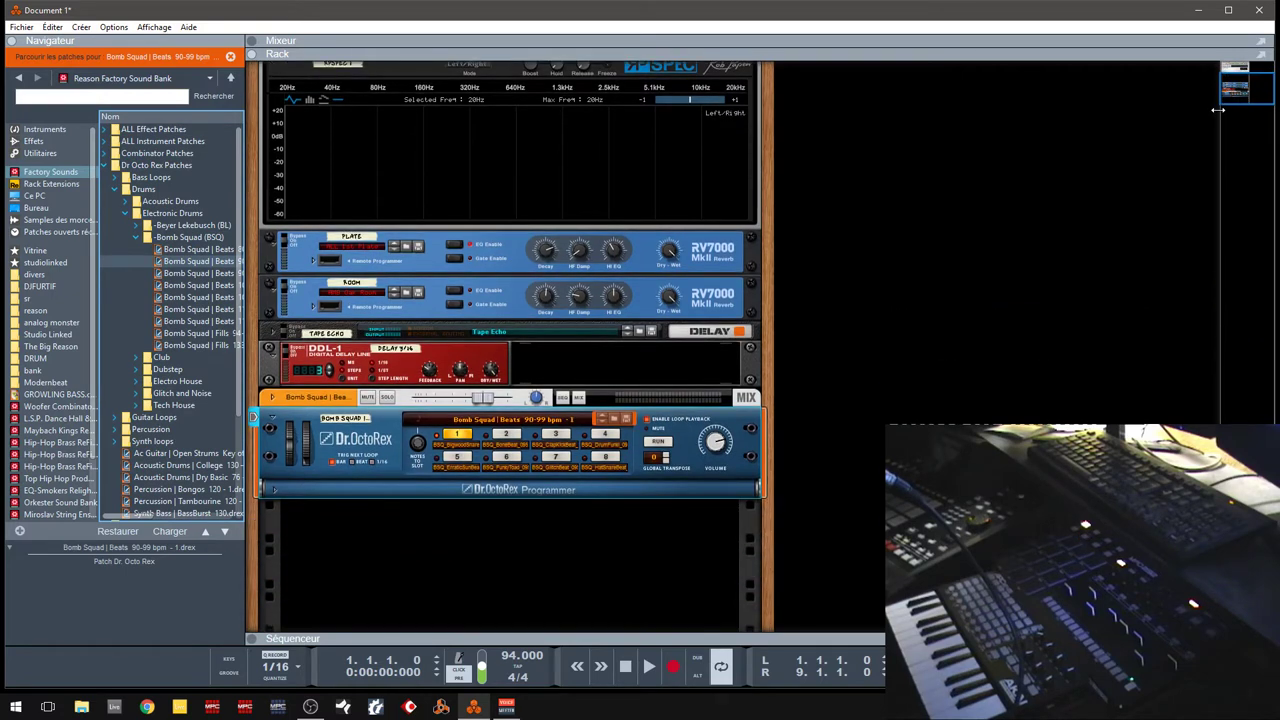
click(276, 491)
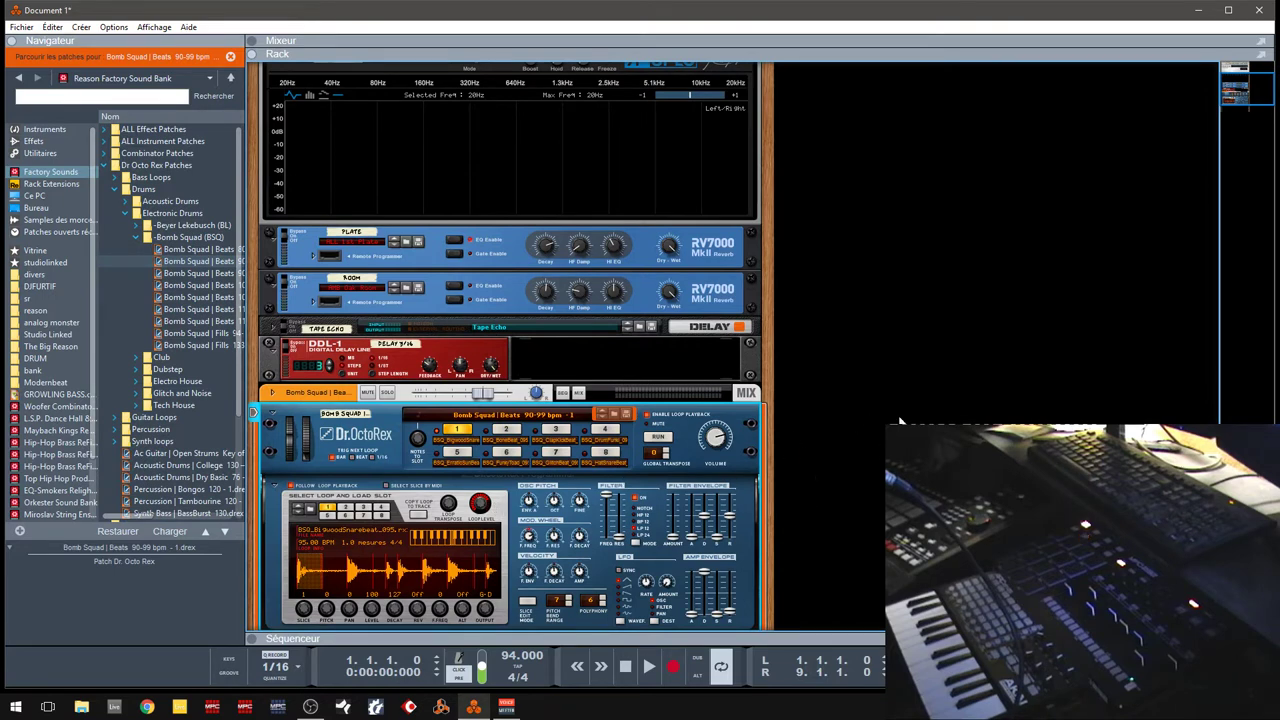
drag(1247, 84, 1249, 95)
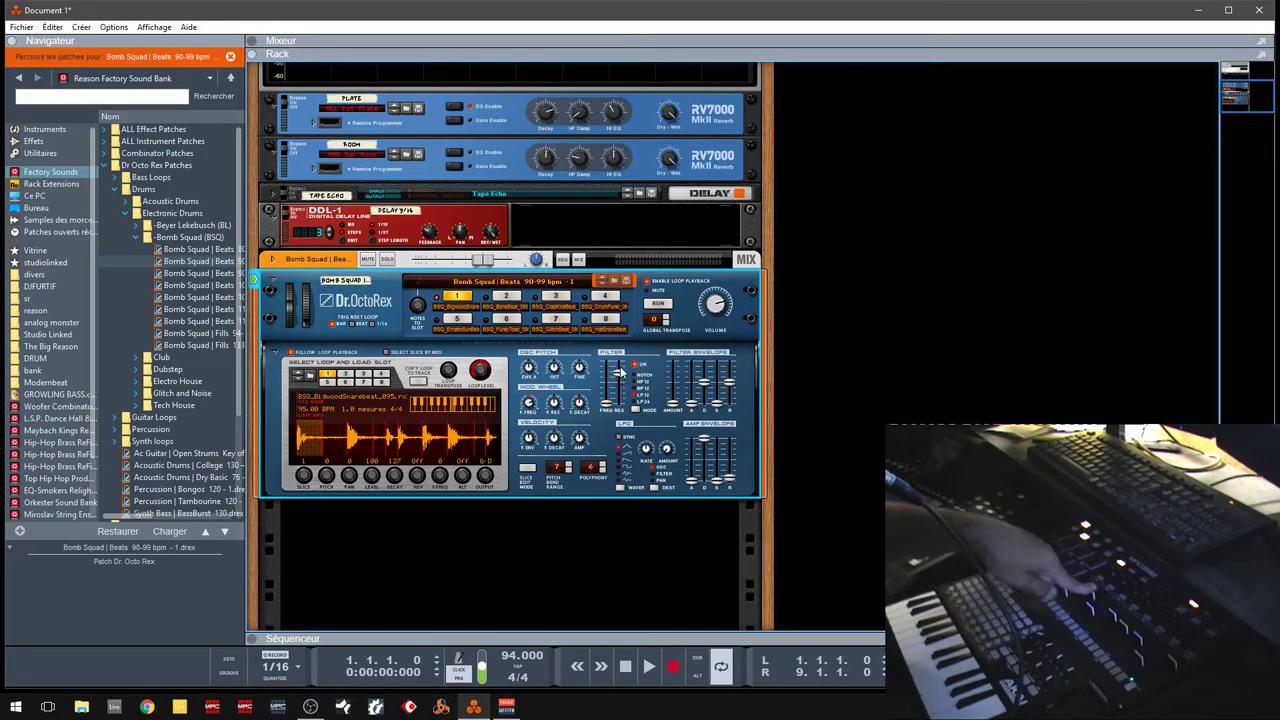
mouse_move(621, 372)
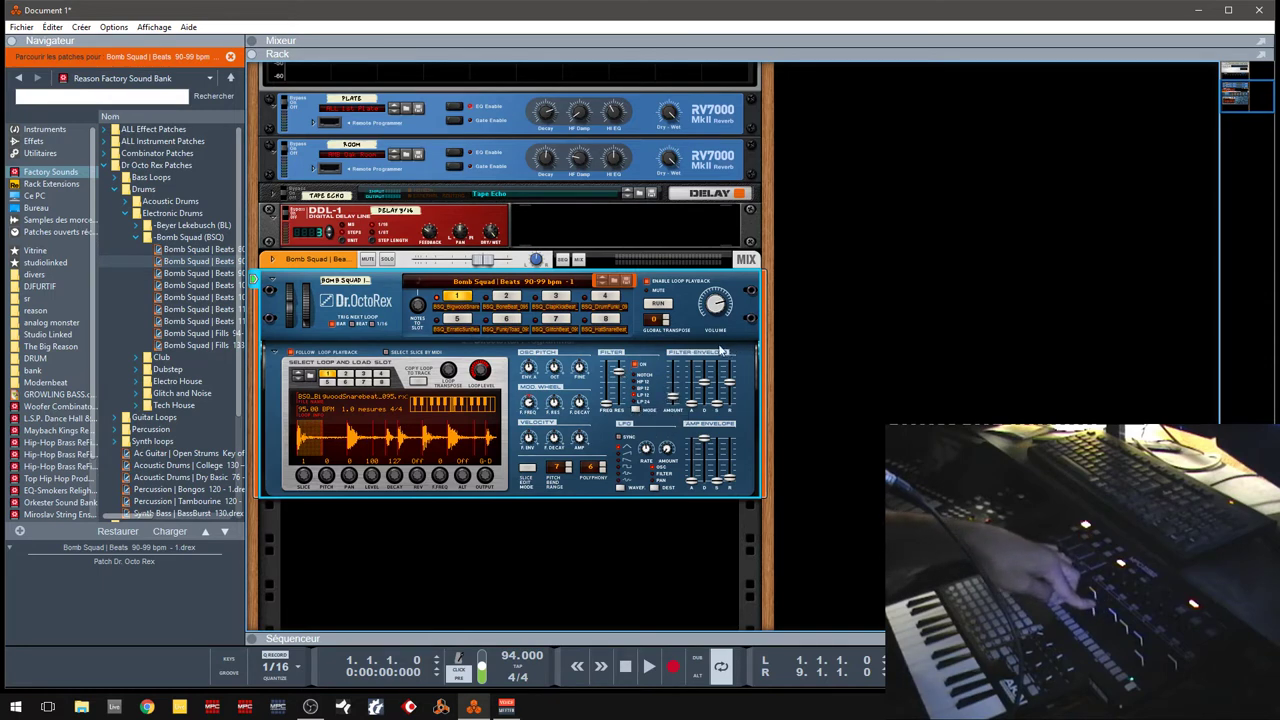
mouse_move(704, 370)
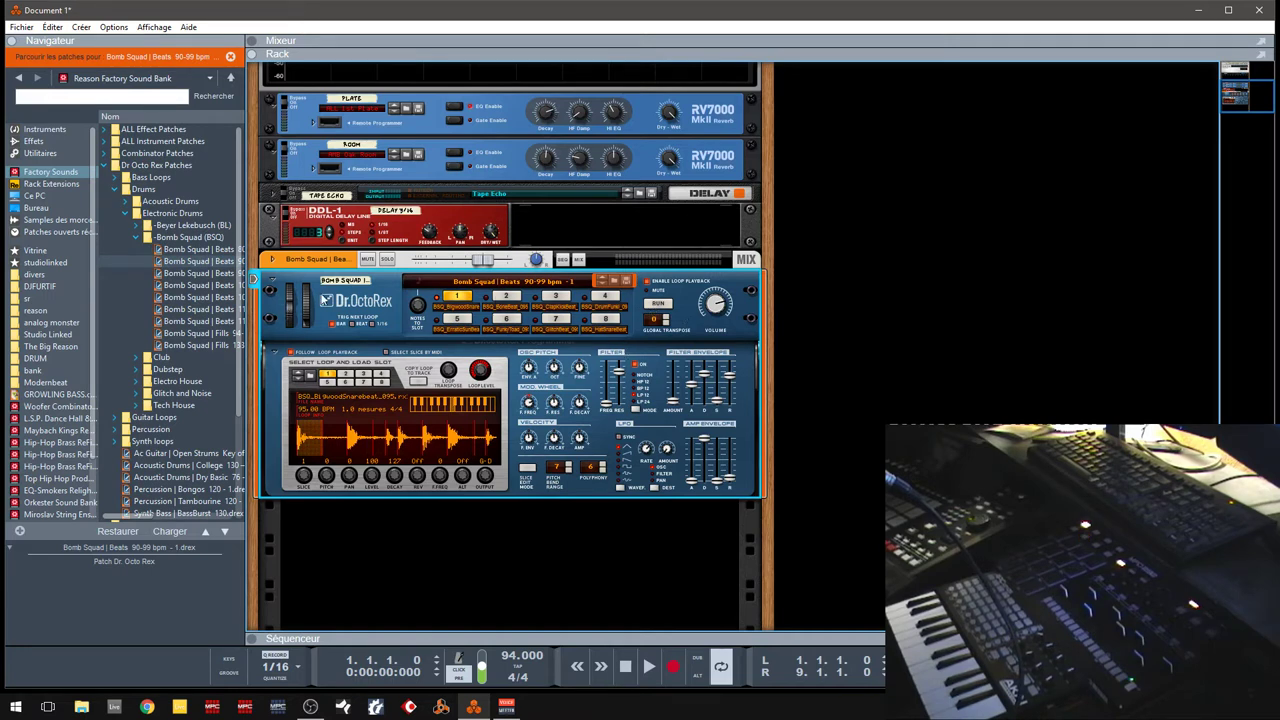
- Fold the Dr. OctoRex device and add an NN-XT advanced sampler below it in the rack
click(272, 283)
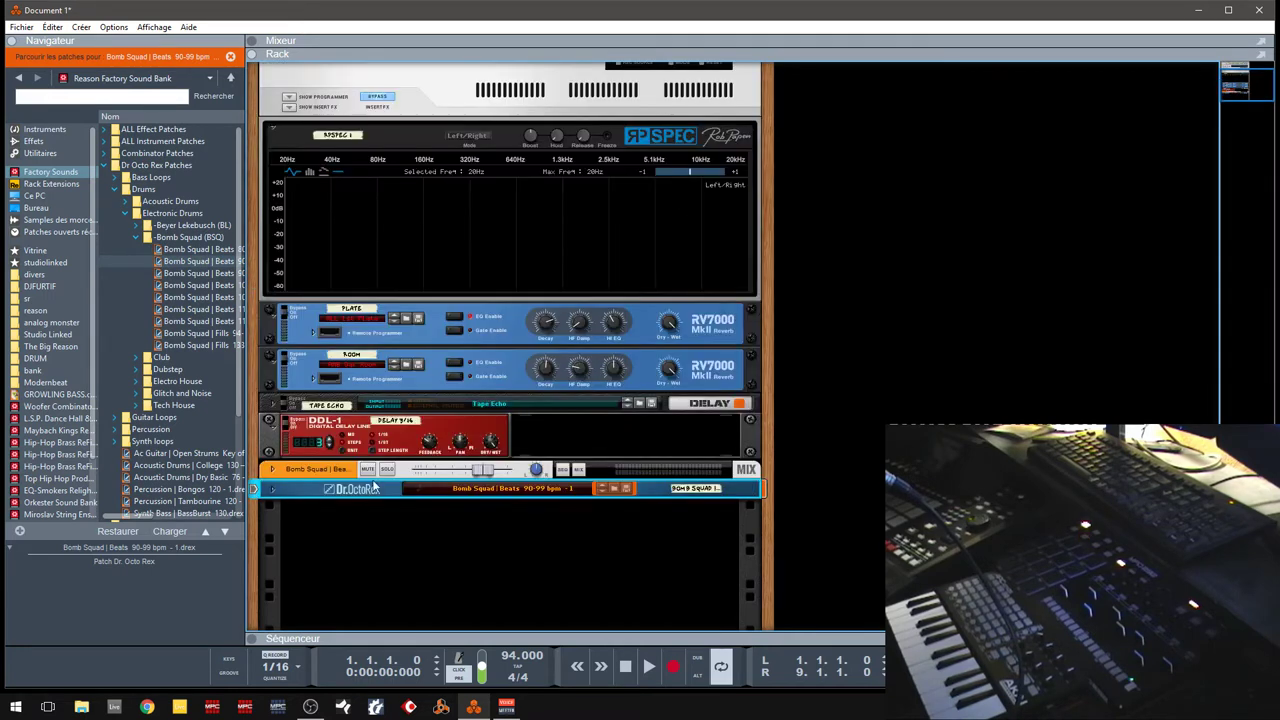
click(44, 129)
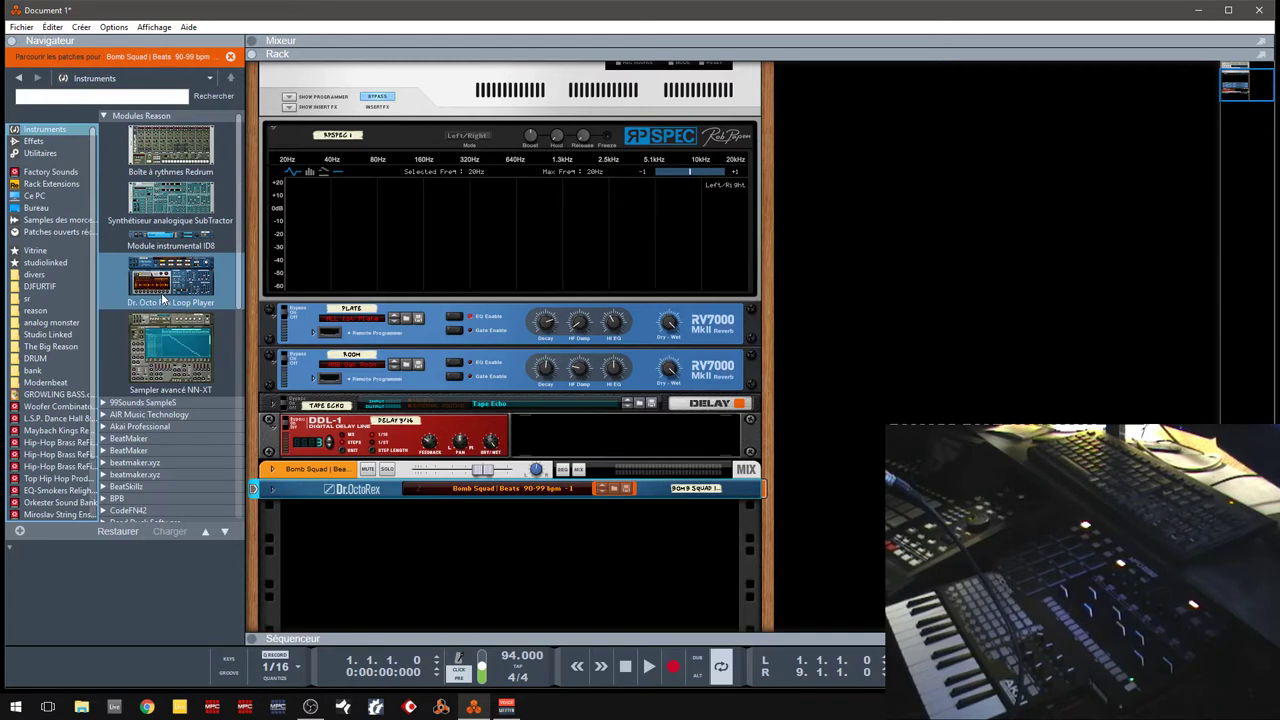
mouse_move(166, 338)
mouse_down()
mouse_move(210, 411)
mouse_move(396, 585)
mouse_move(390, 575)
mouse_up()
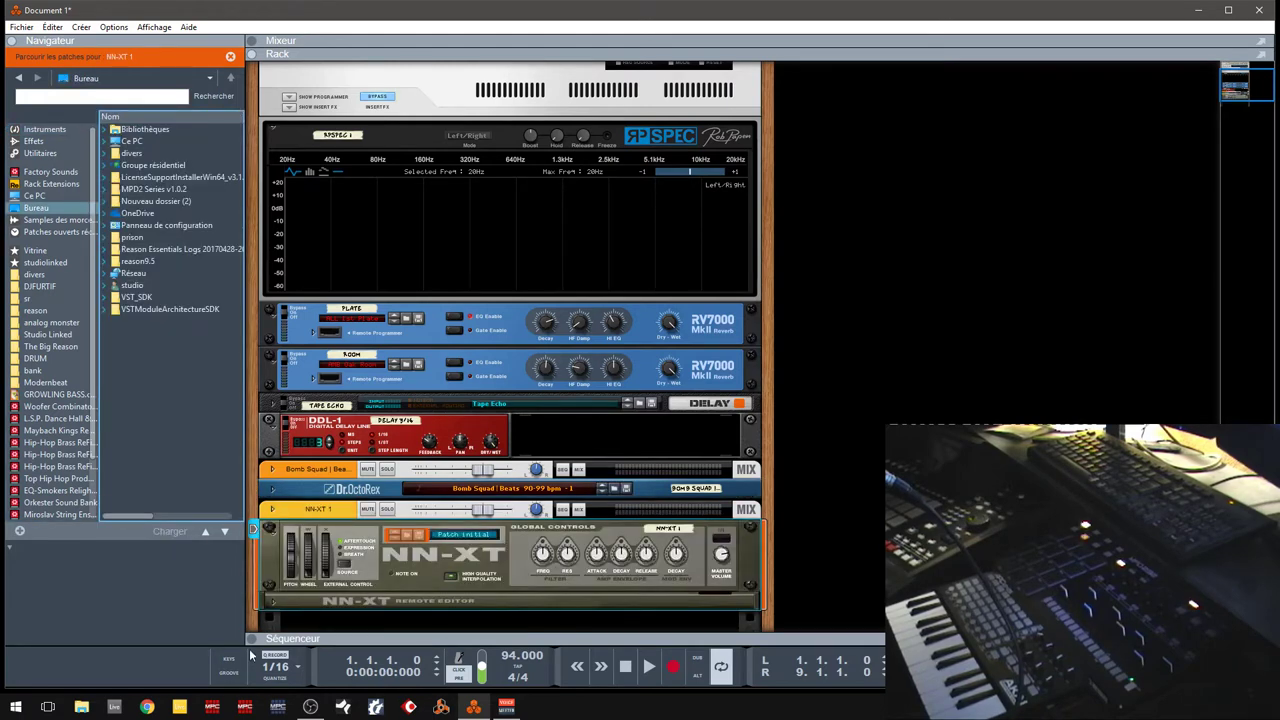
- Show the sequencer together with the rack and add a Redrum drum machine below the NN-XT
click(252, 639)
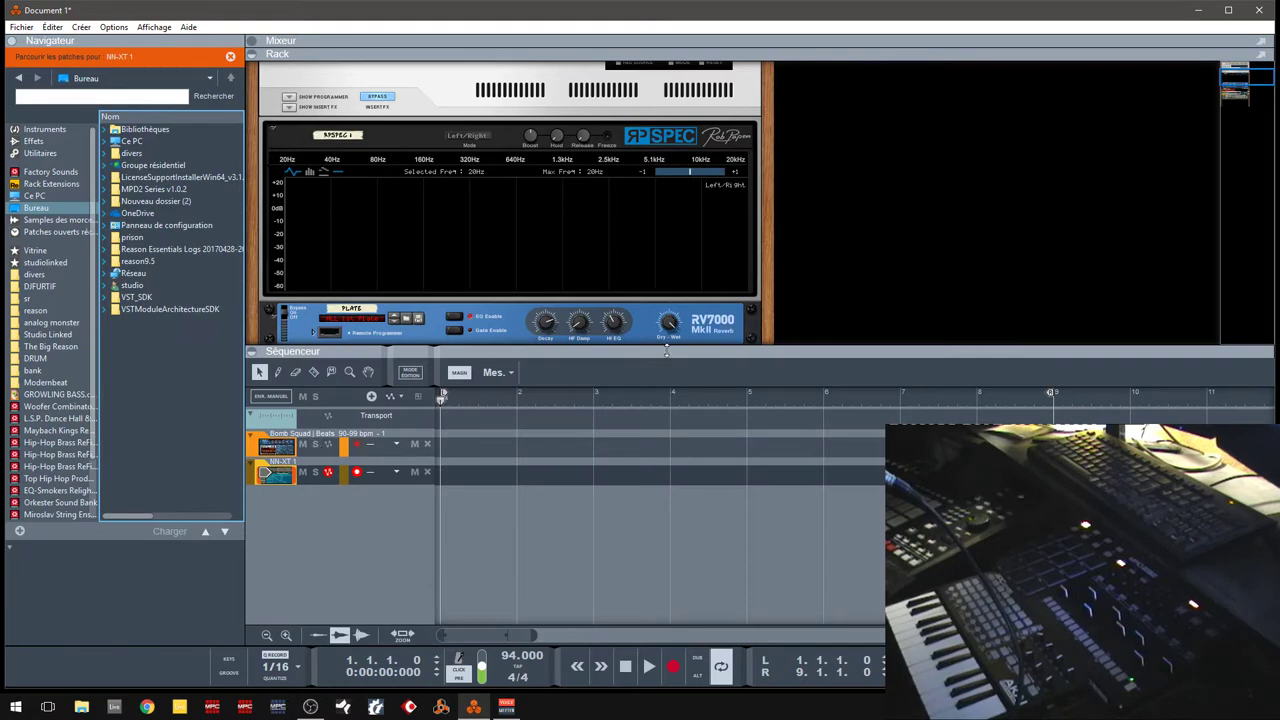
drag(1238, 72, 1235, 93)
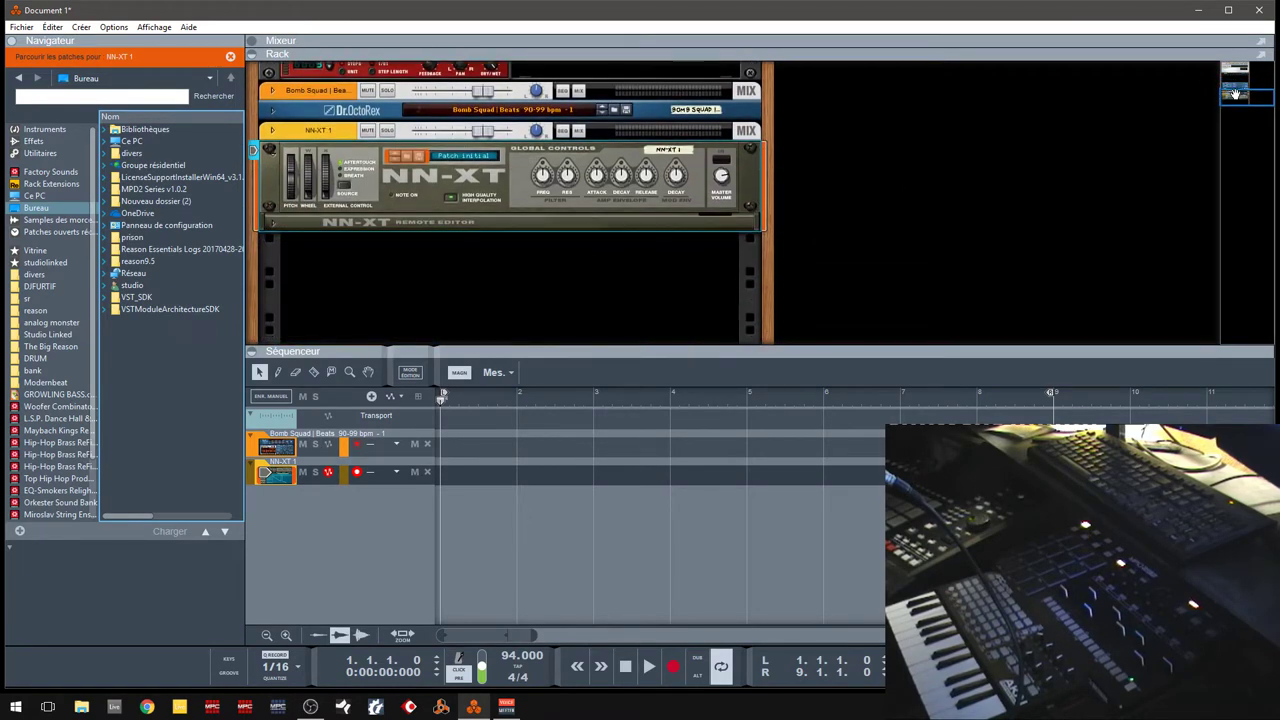
click(533, 190)
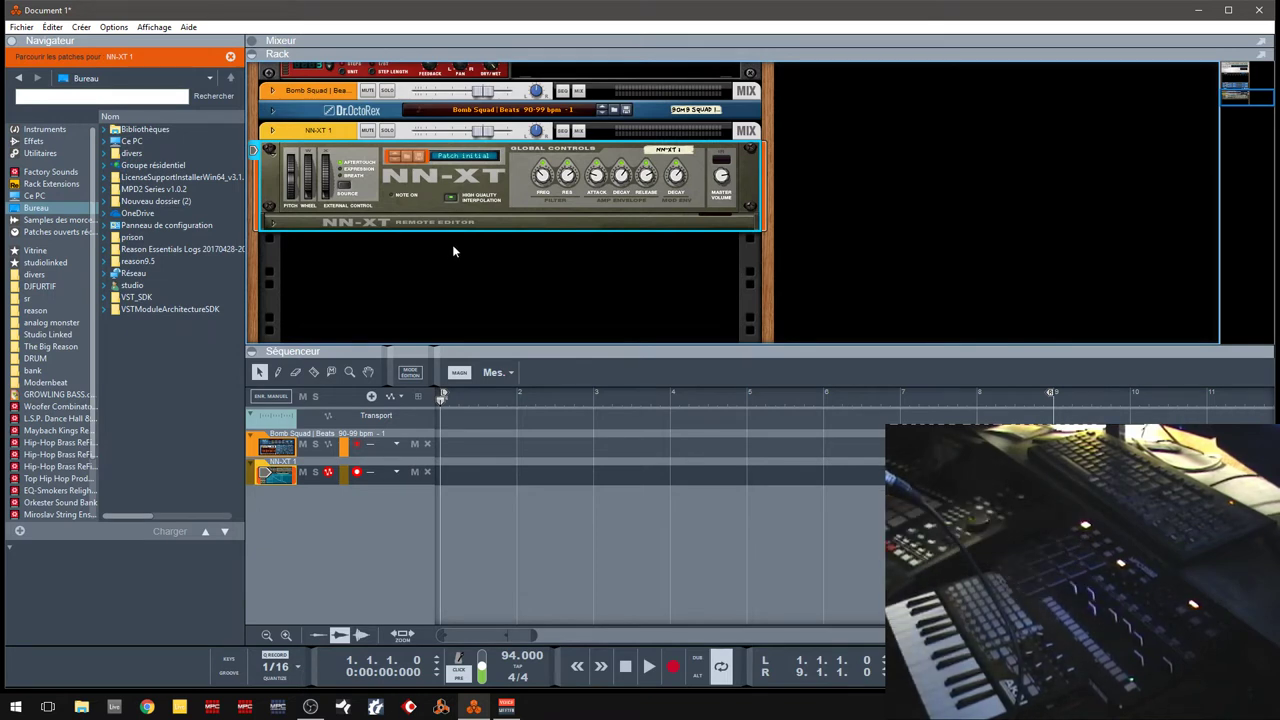
click(35, 131)
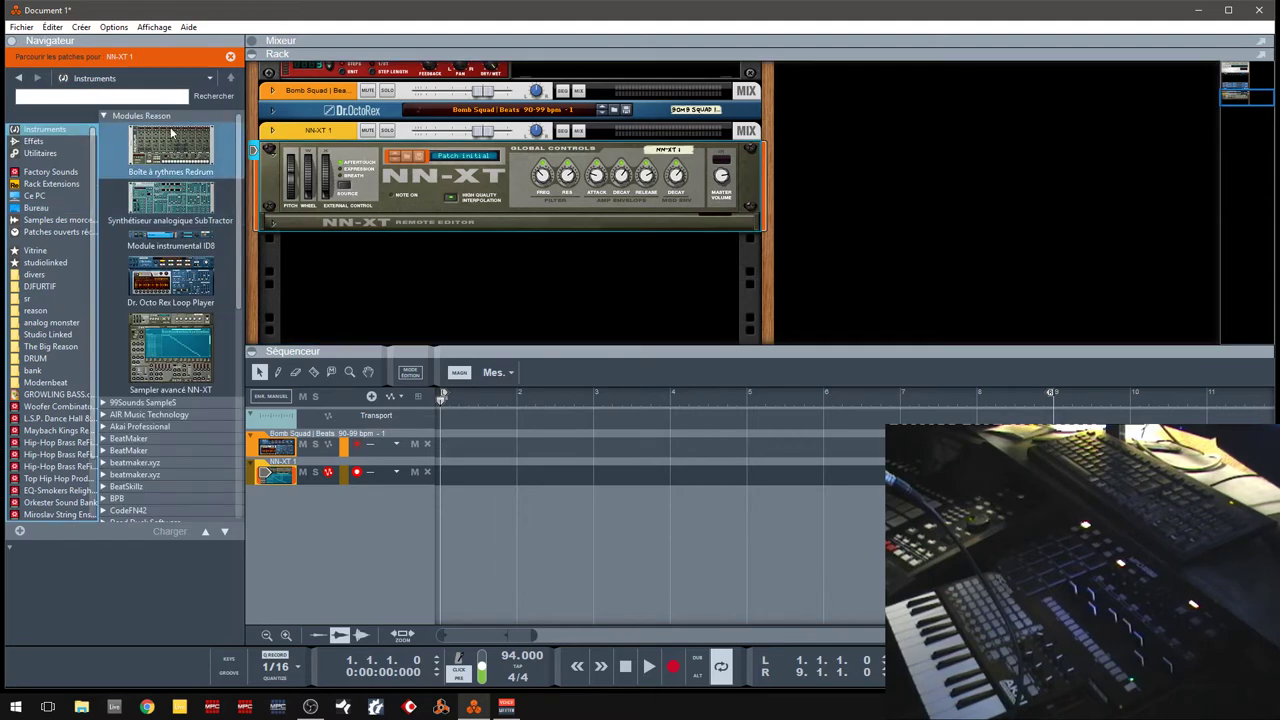
mouse_move(166, 148)
mouse_down()
mouse_move(200, 210)
mouse_move(457, 305)
mouse_up()
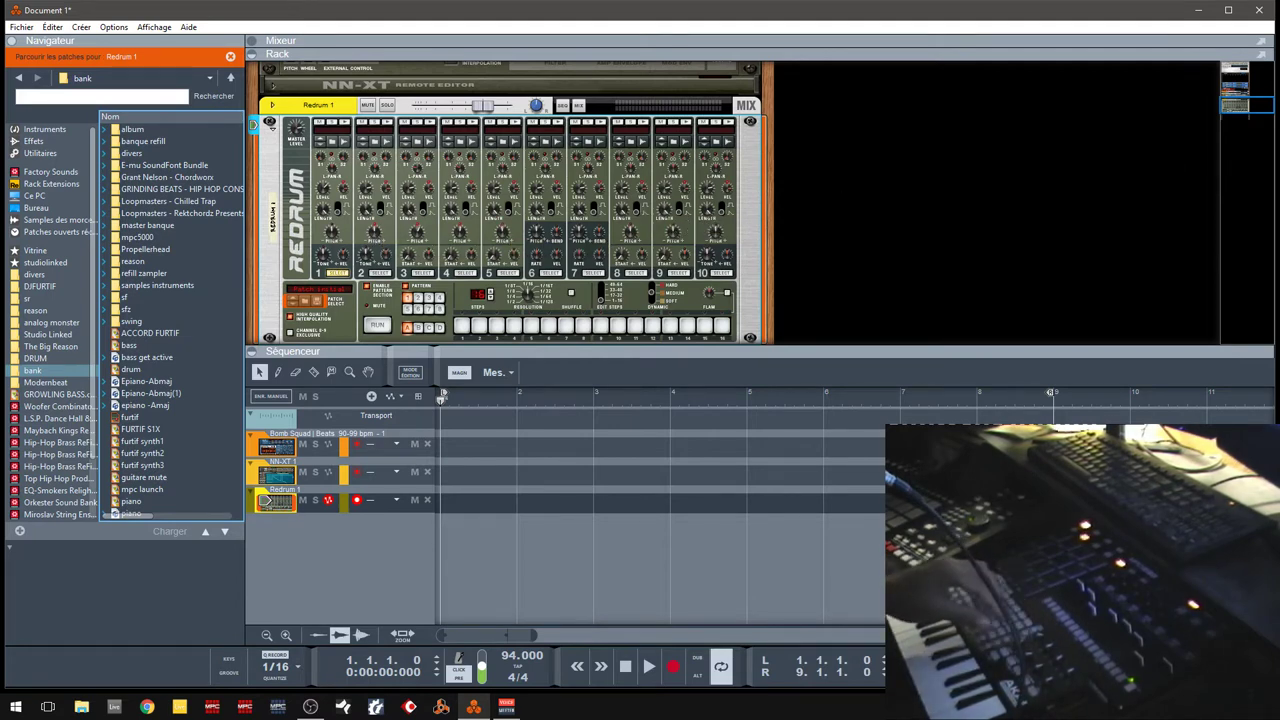
- Make the NN-XT 1 track the active track for master keyboard input in the sequencer
drag(1250, 108, 1250, 100)
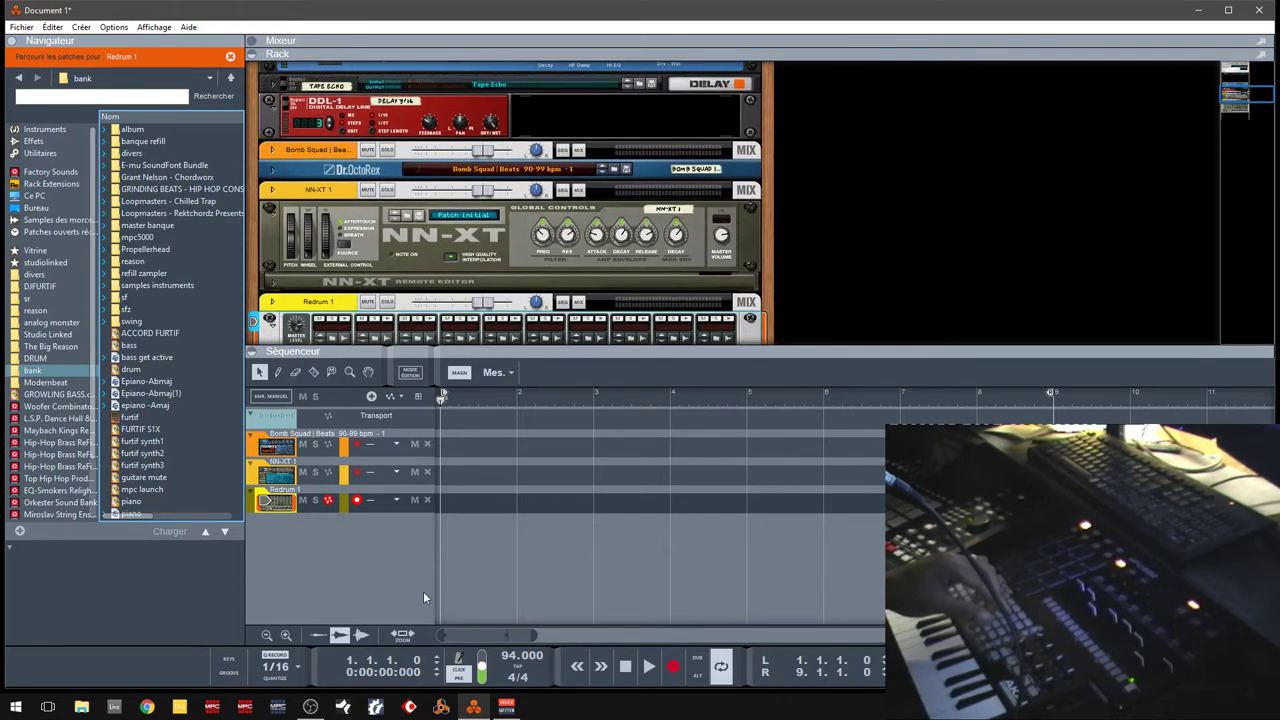
click(252, 474)
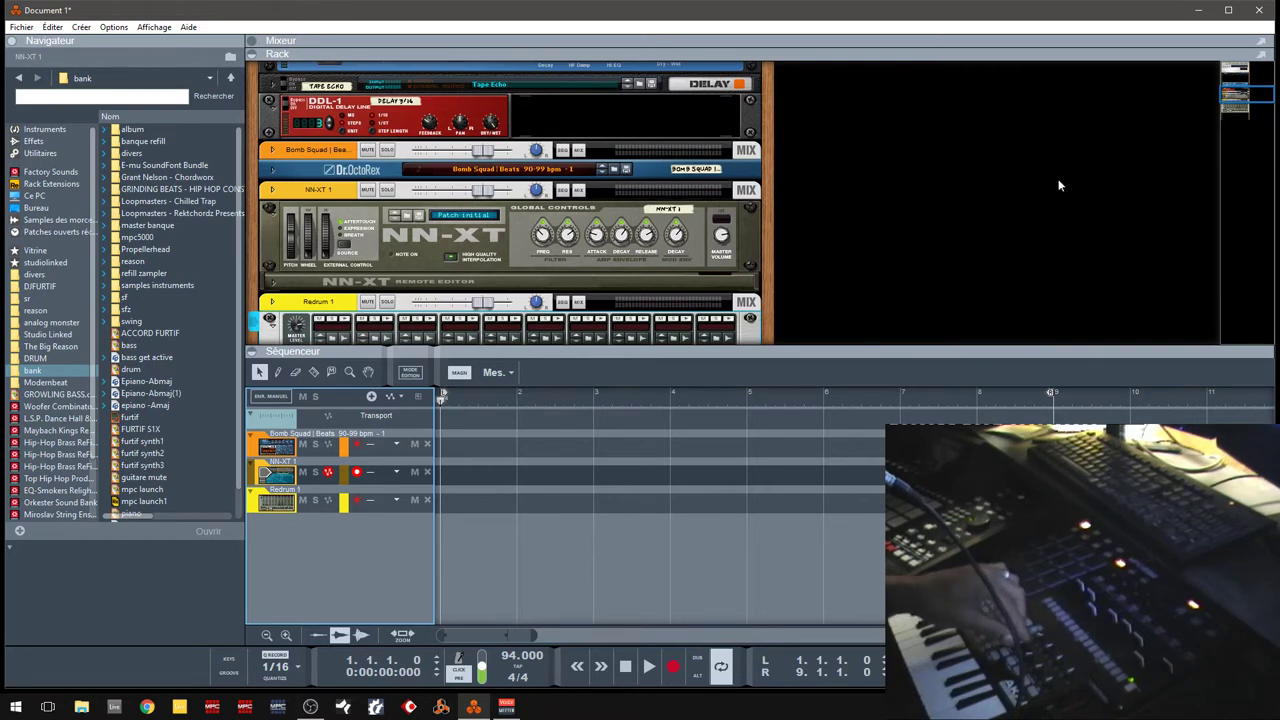
drag(1228, 96, 1222, 108)
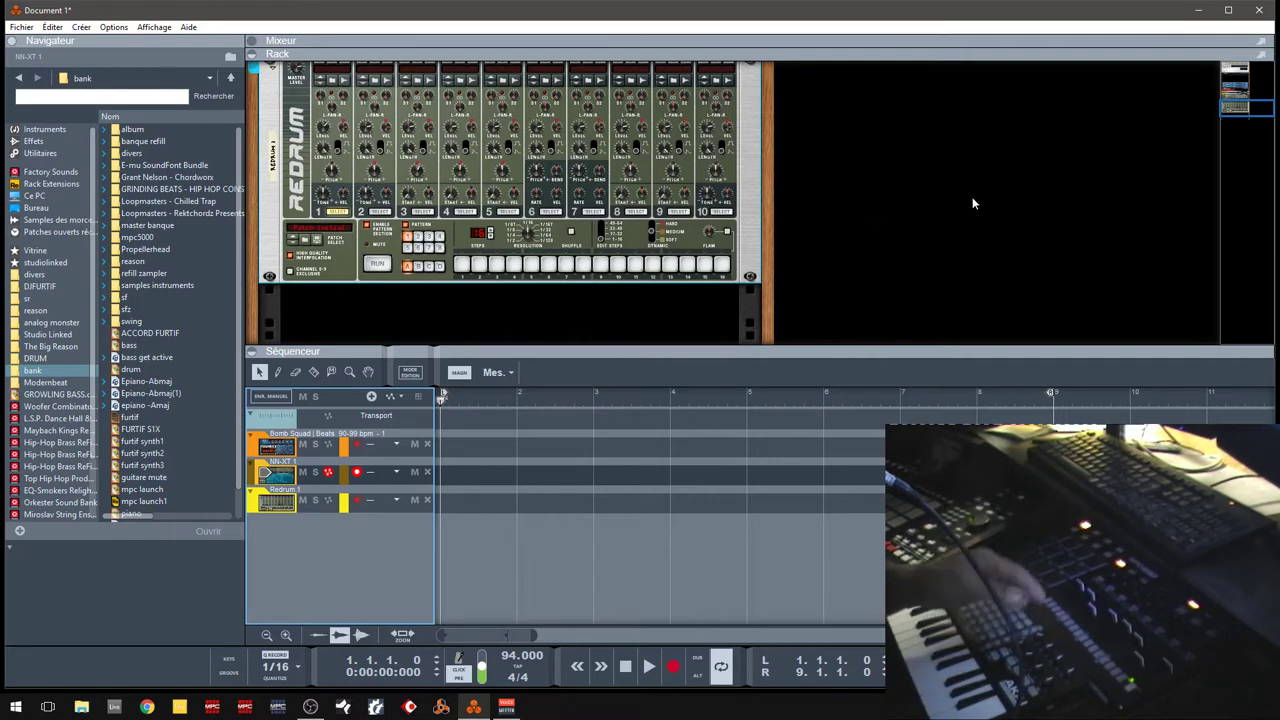
- Assign CC 48 of the <Other> MIDI Control Keyboard as a remote override for the NN-XT's filter frequency knob
drag(1236, 106, 1247, 95)
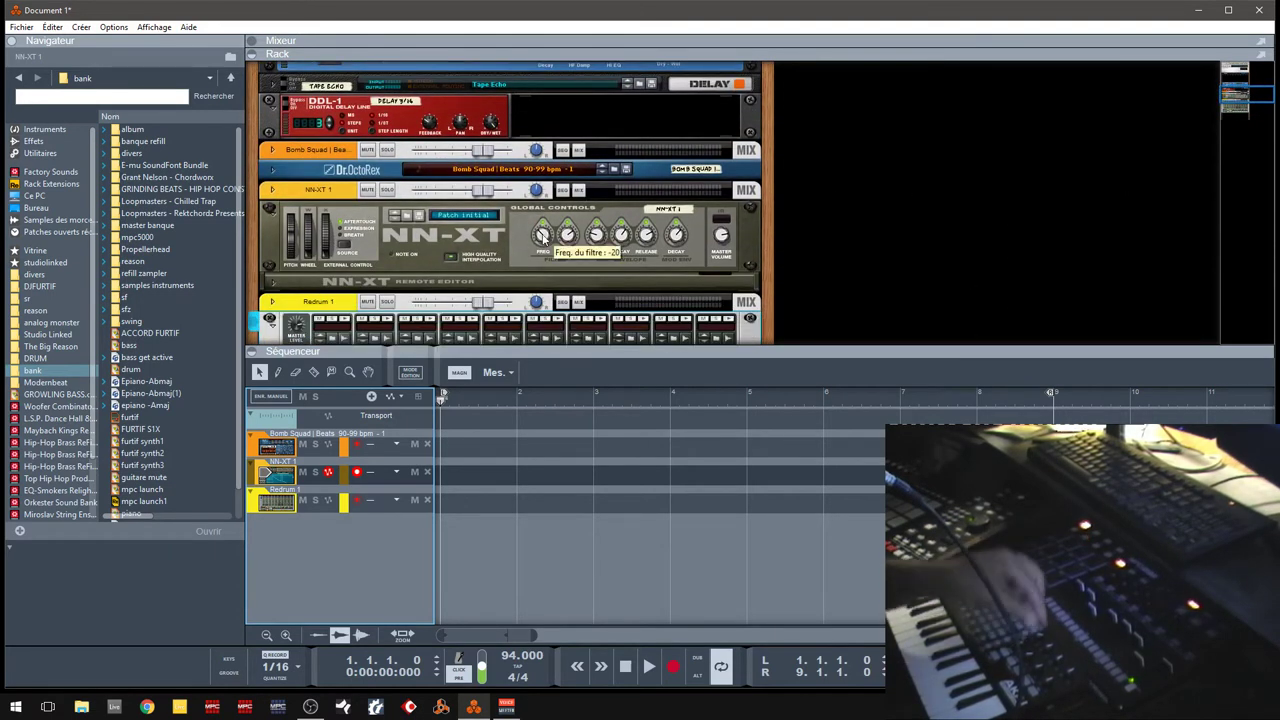
right_click(544, 237)
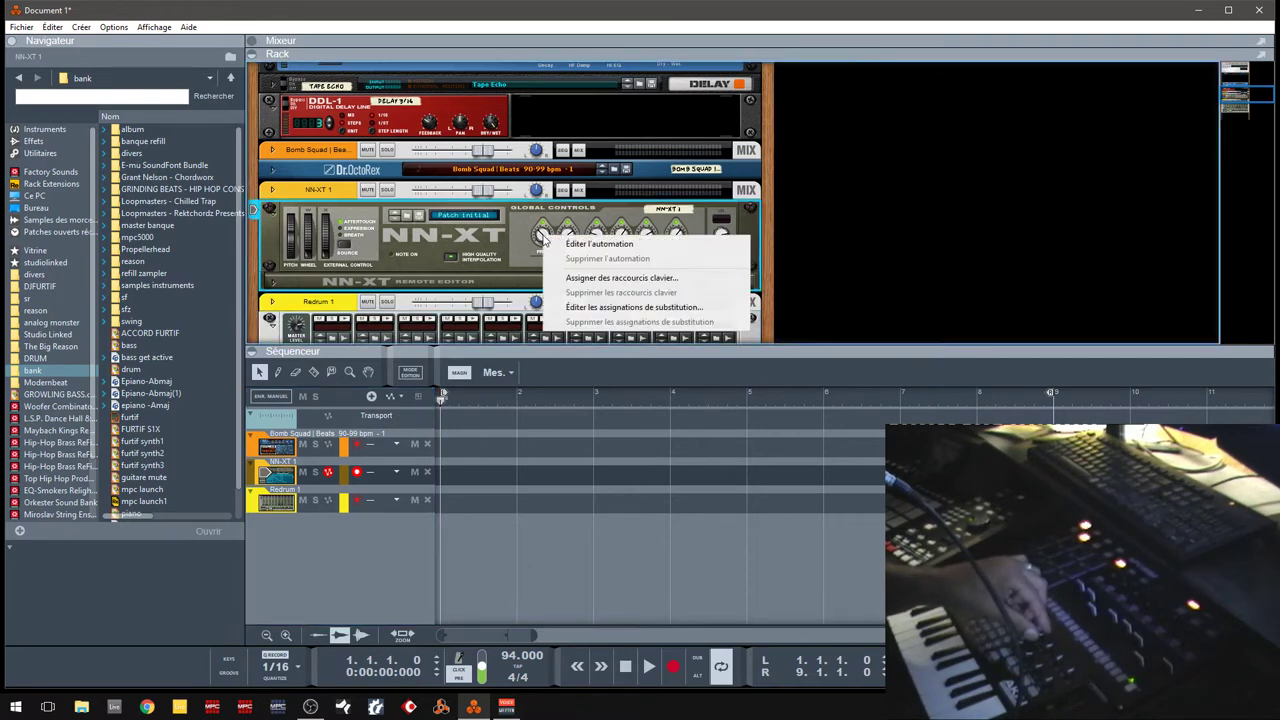
click(621, 307)
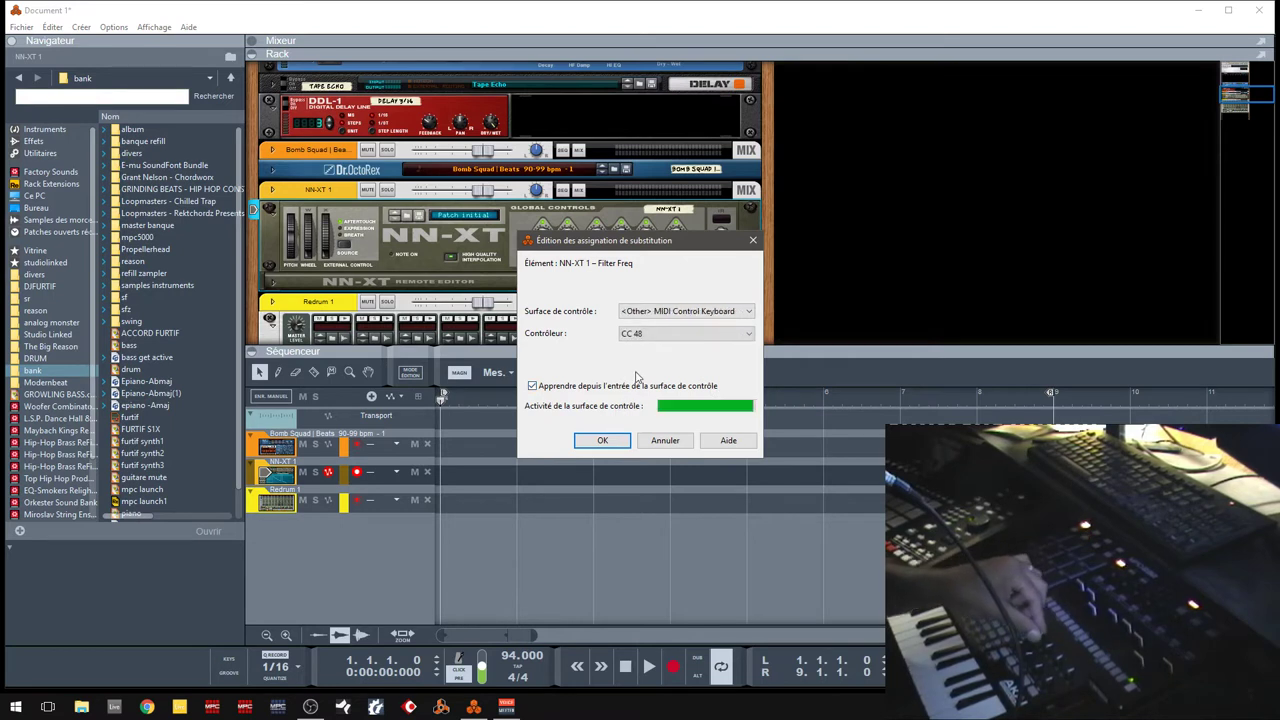
click(604, 440)
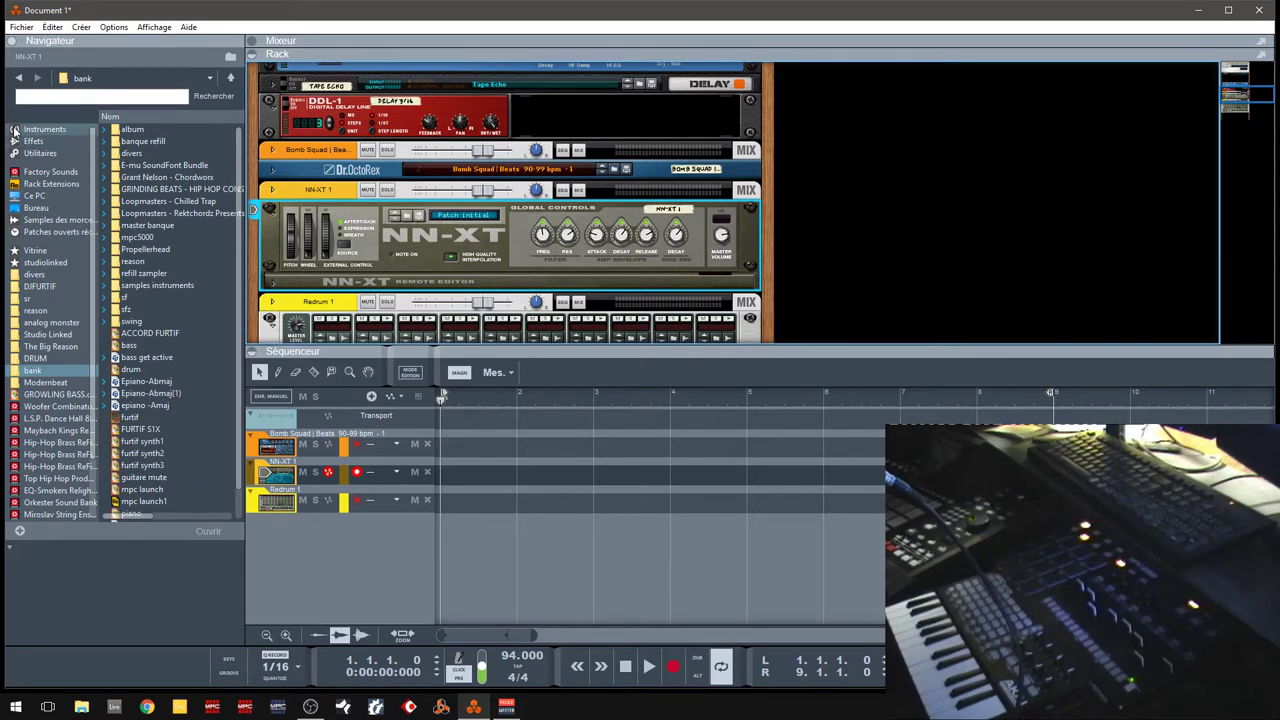
- Load the B GrandPiano 1.0.sxt patch from the factory NN-XT Sampler Patches into the NN-XT
click(20, 173)
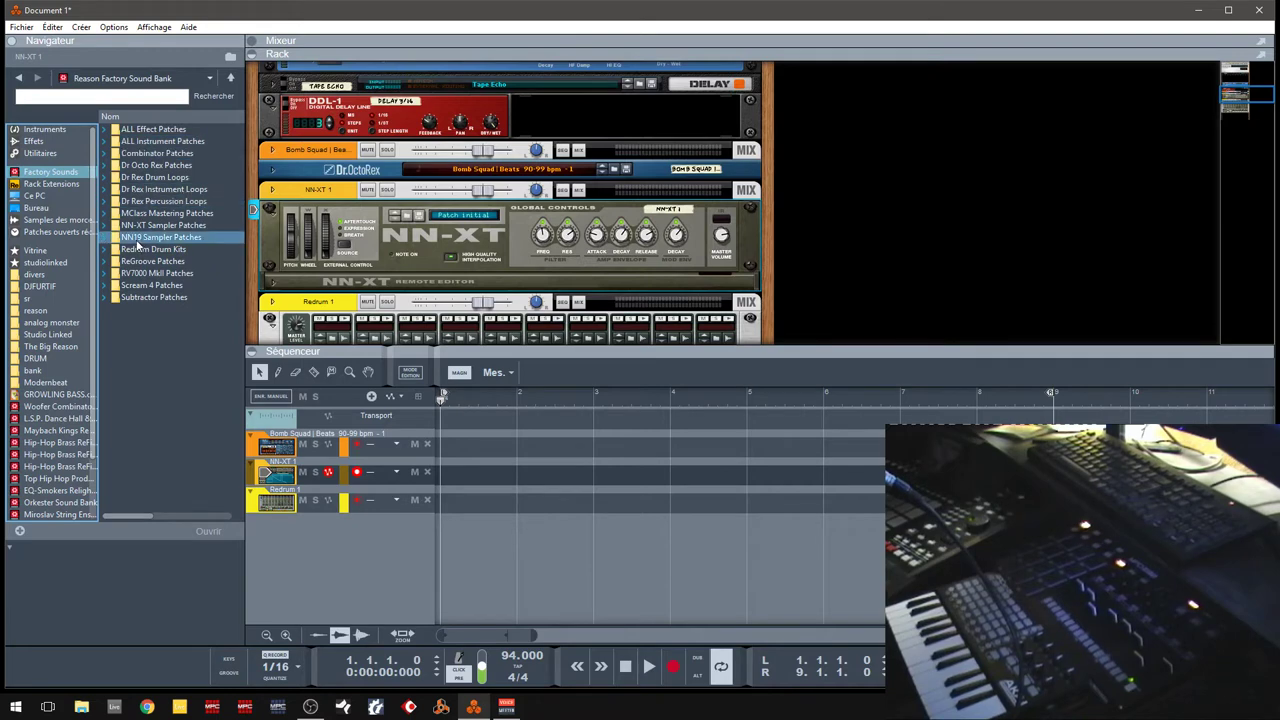
click(108, 225)
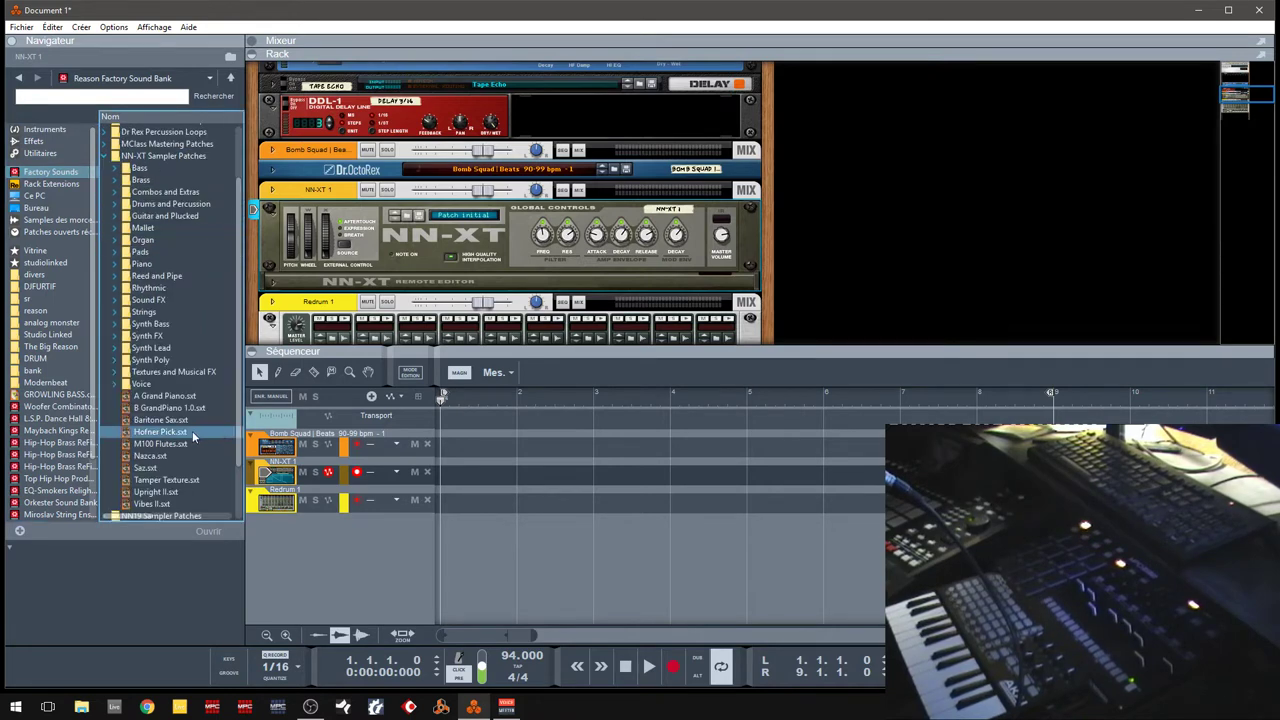
drag(170, 408, 555, 228)
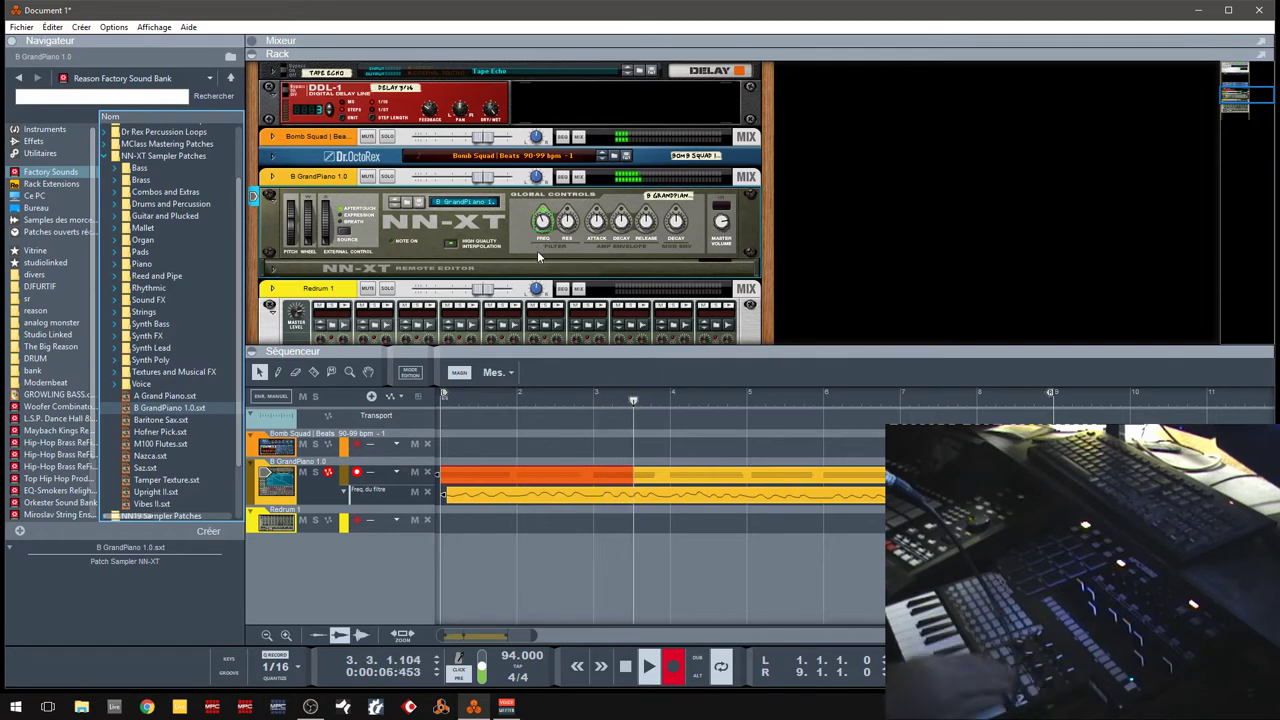
- Stop recording and open the B GrandPiano 1.0 track's filter frequency automation clip to check its points and play it back
key(space)
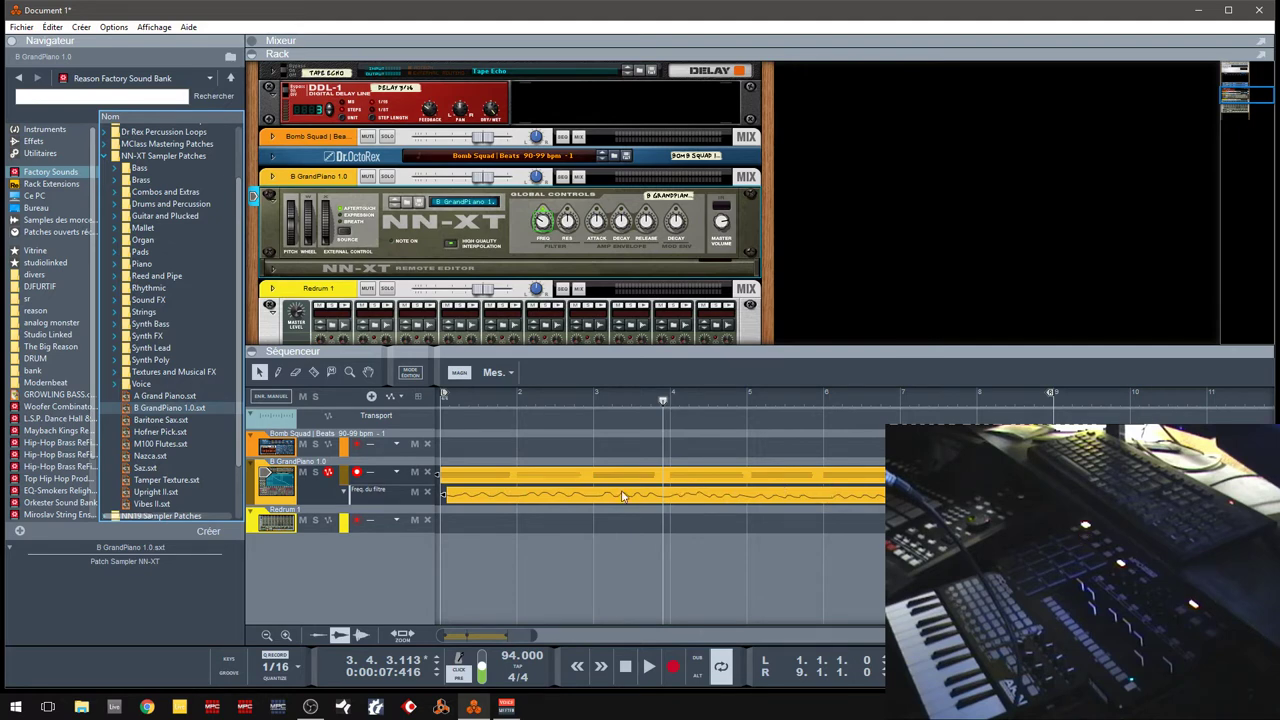
double_click(684, 500)
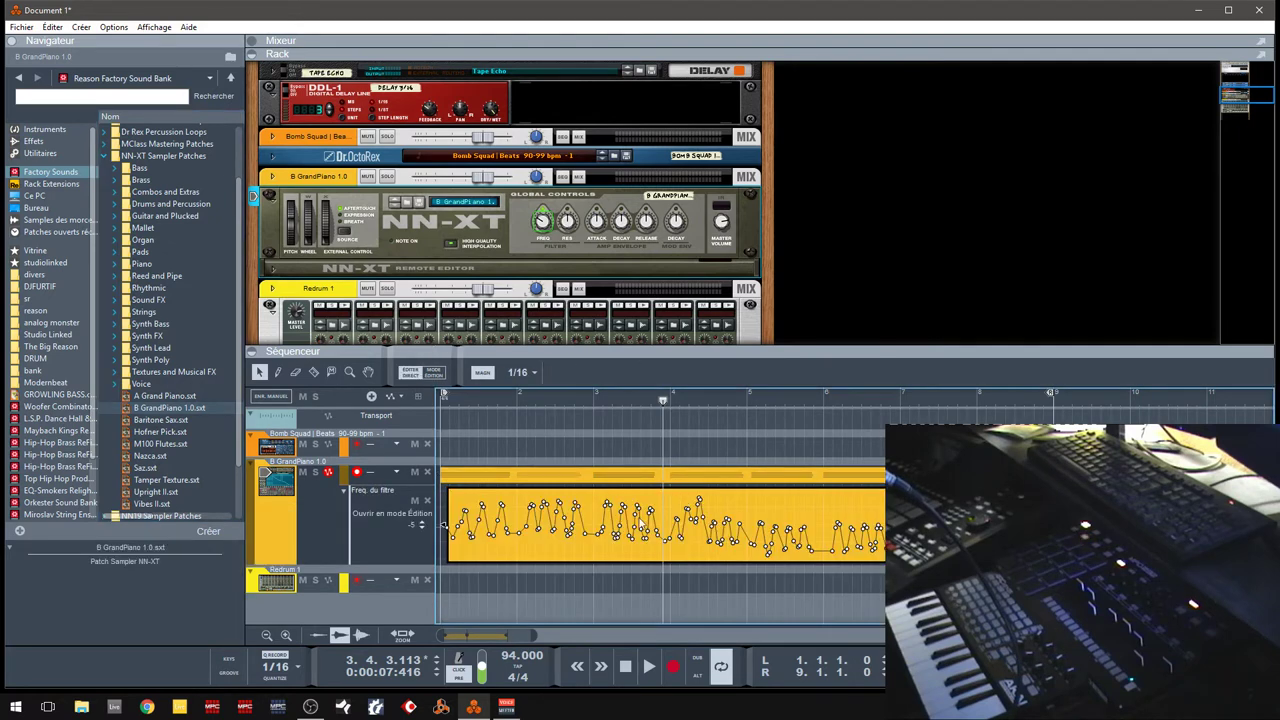
click(700, 504)
drag(700, 504, 719, 508)
key(space)
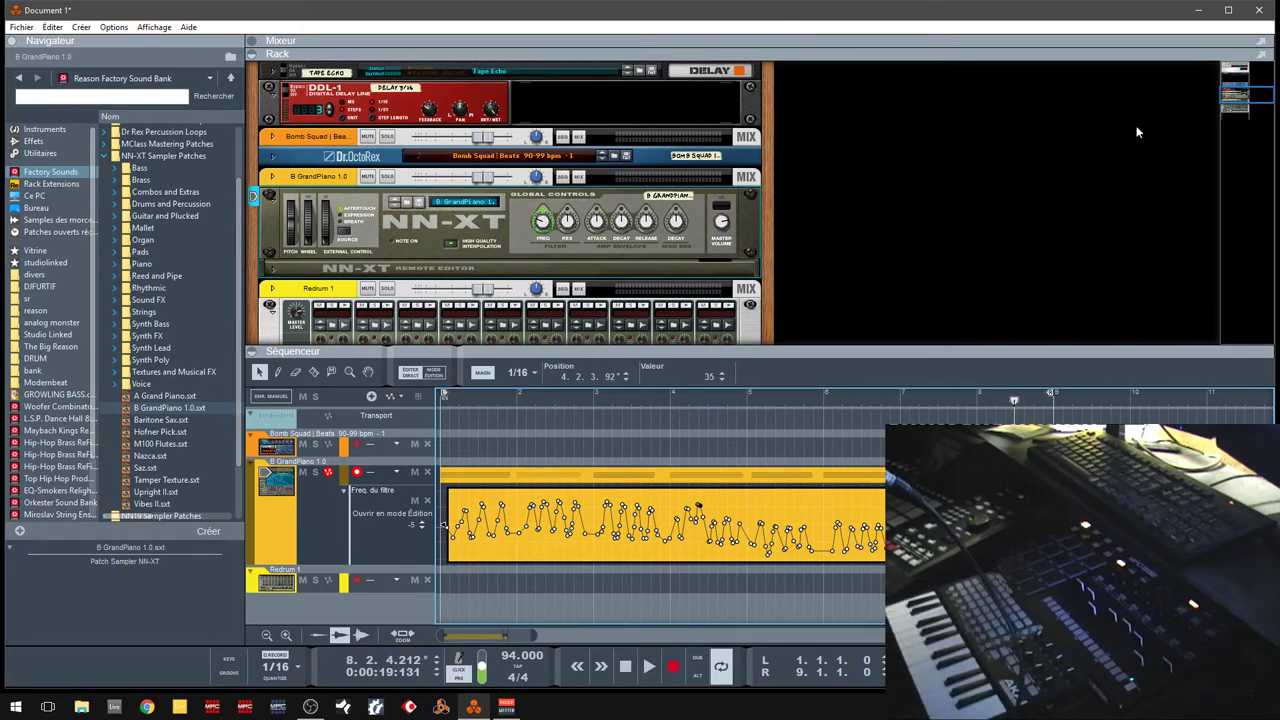
- Add an MClass Equalizer from the Reason effects below the Redrum in the rack
drag(1240, 91, 1254, 121)
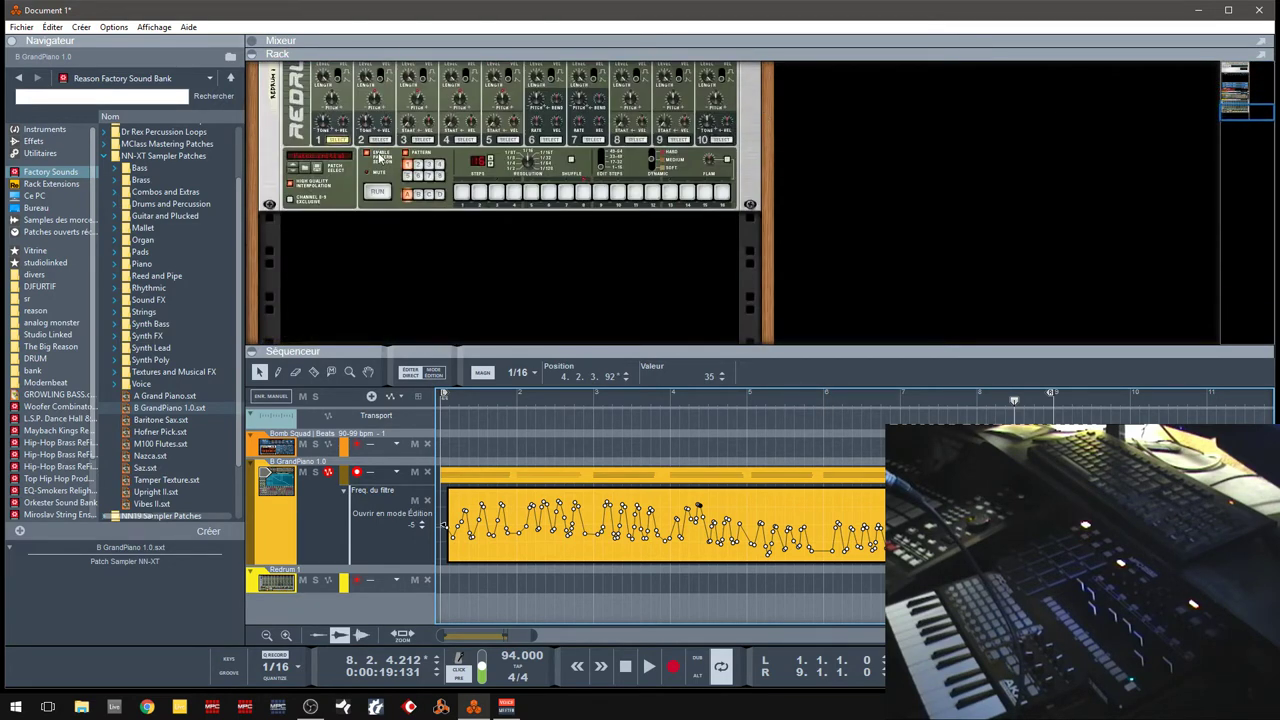
click(24, 142)
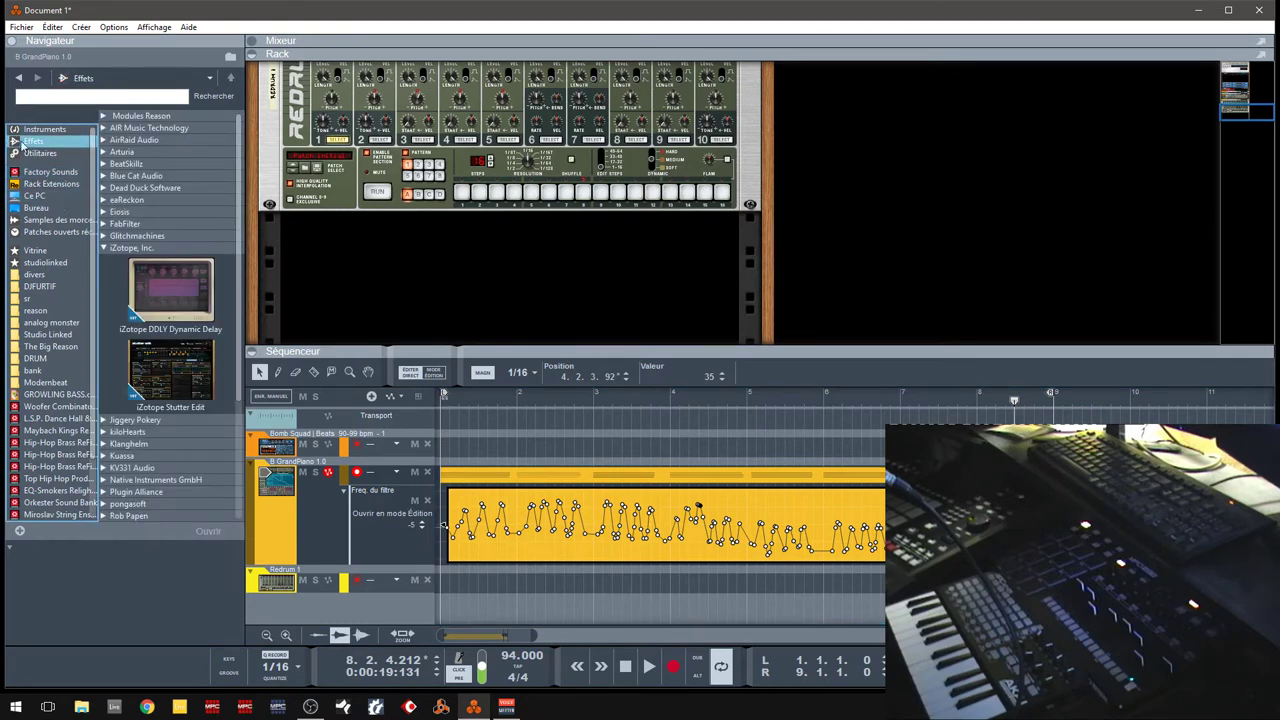
click(104, 116)
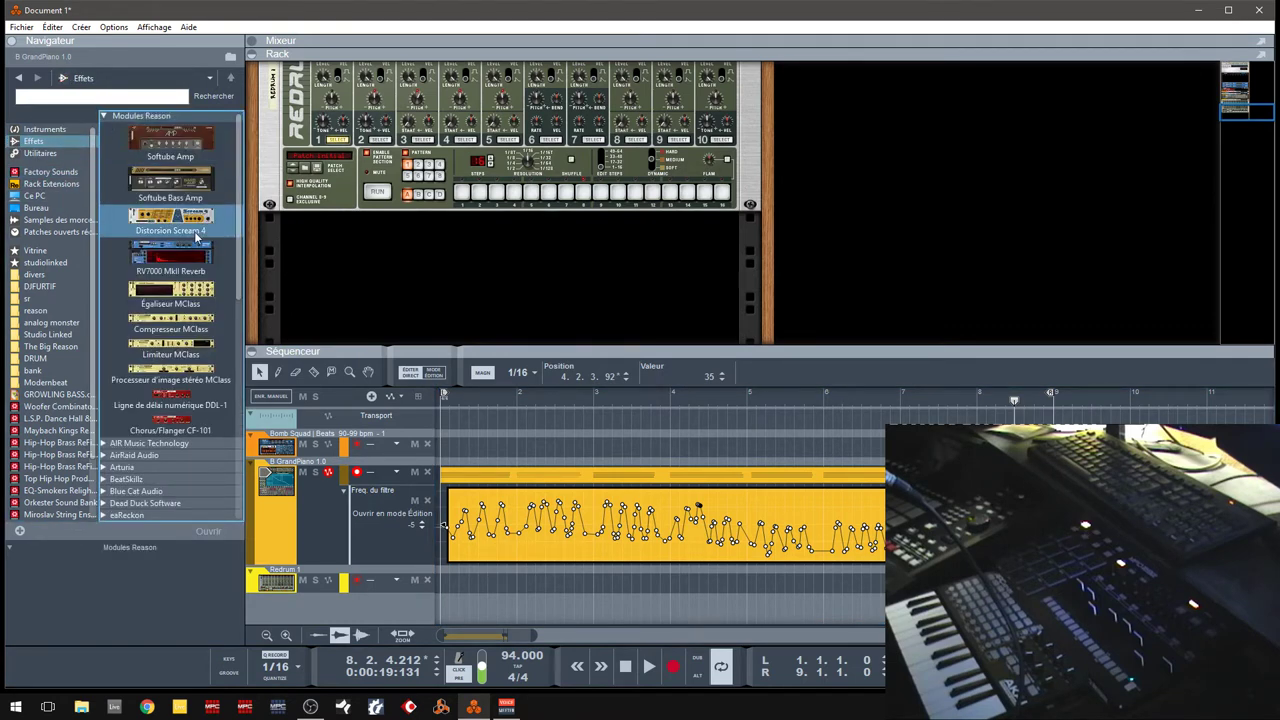
drag(170, 290, 483, 276)
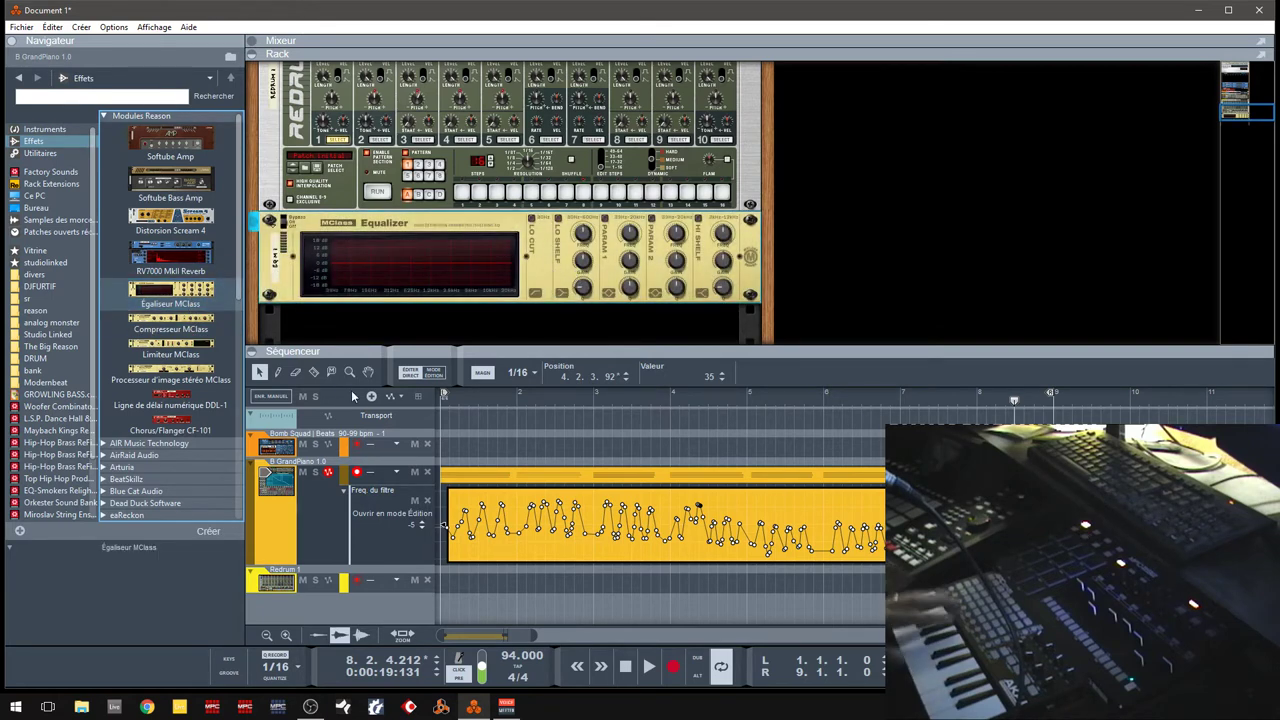
- Create a sequencer track for the EQ M 1 equalizer
click(524, 235)
right_click(524, 235)
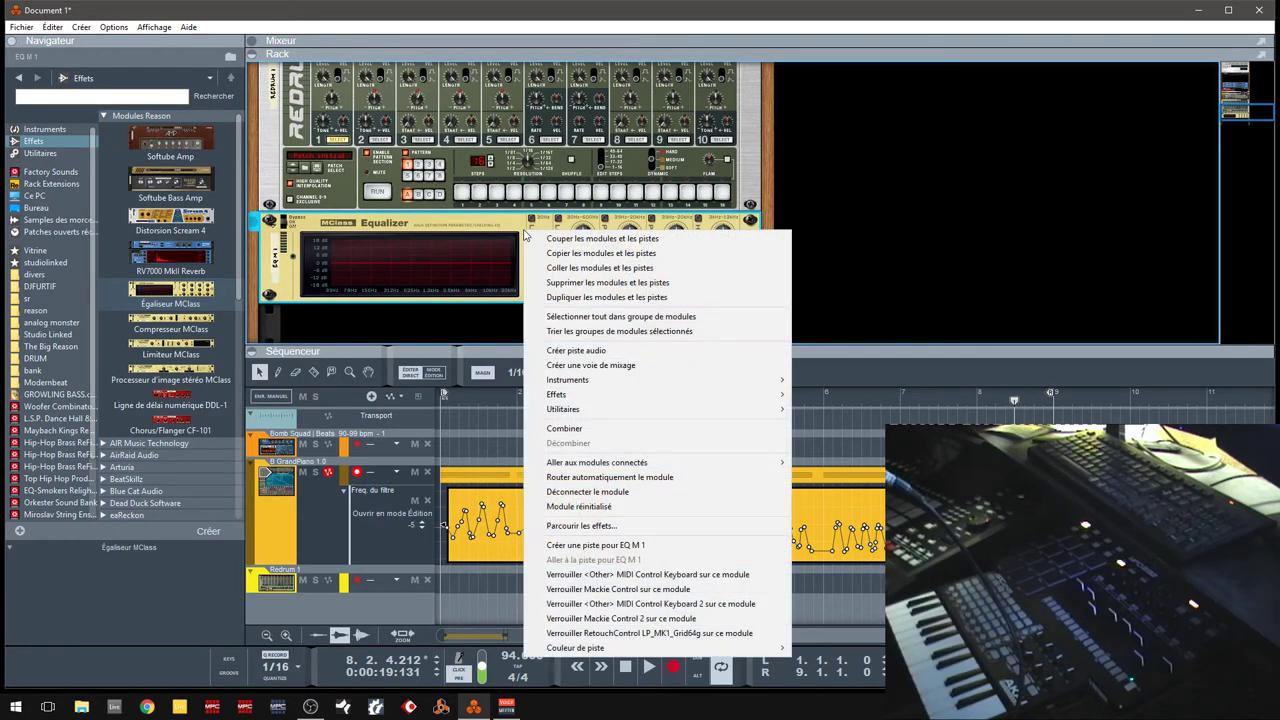
right_click(494, 221)
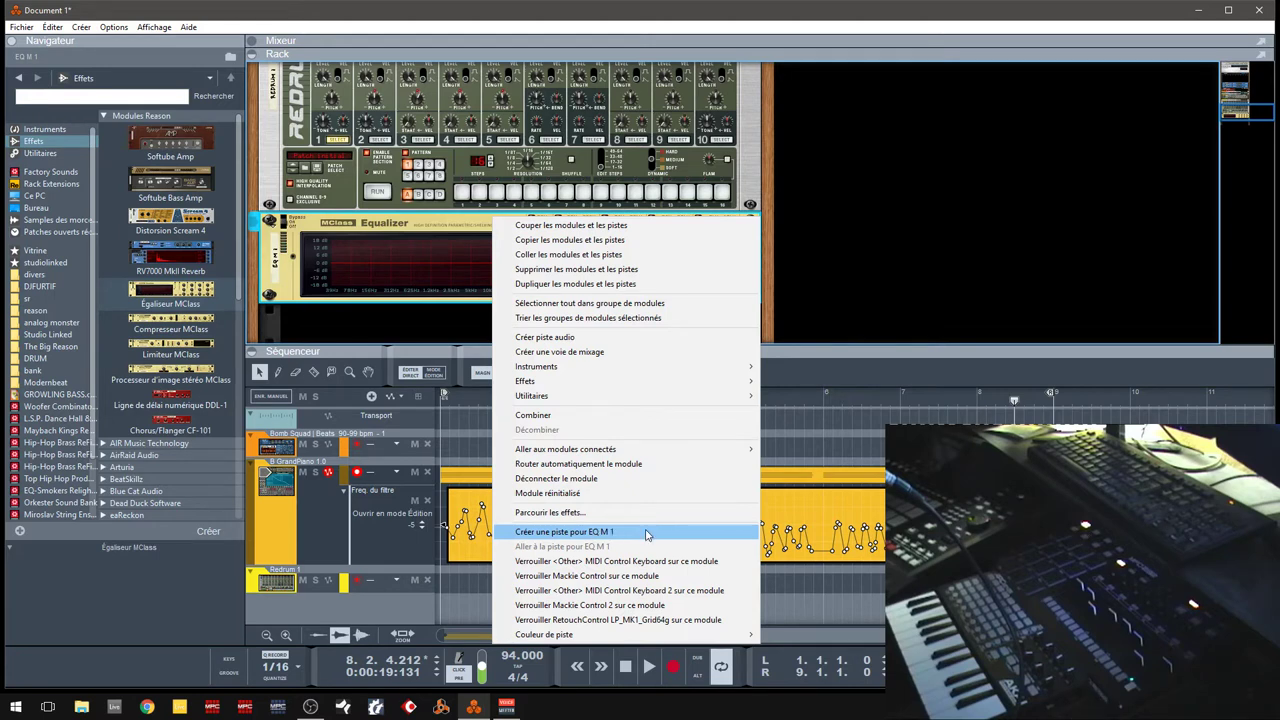
click(645, 533)
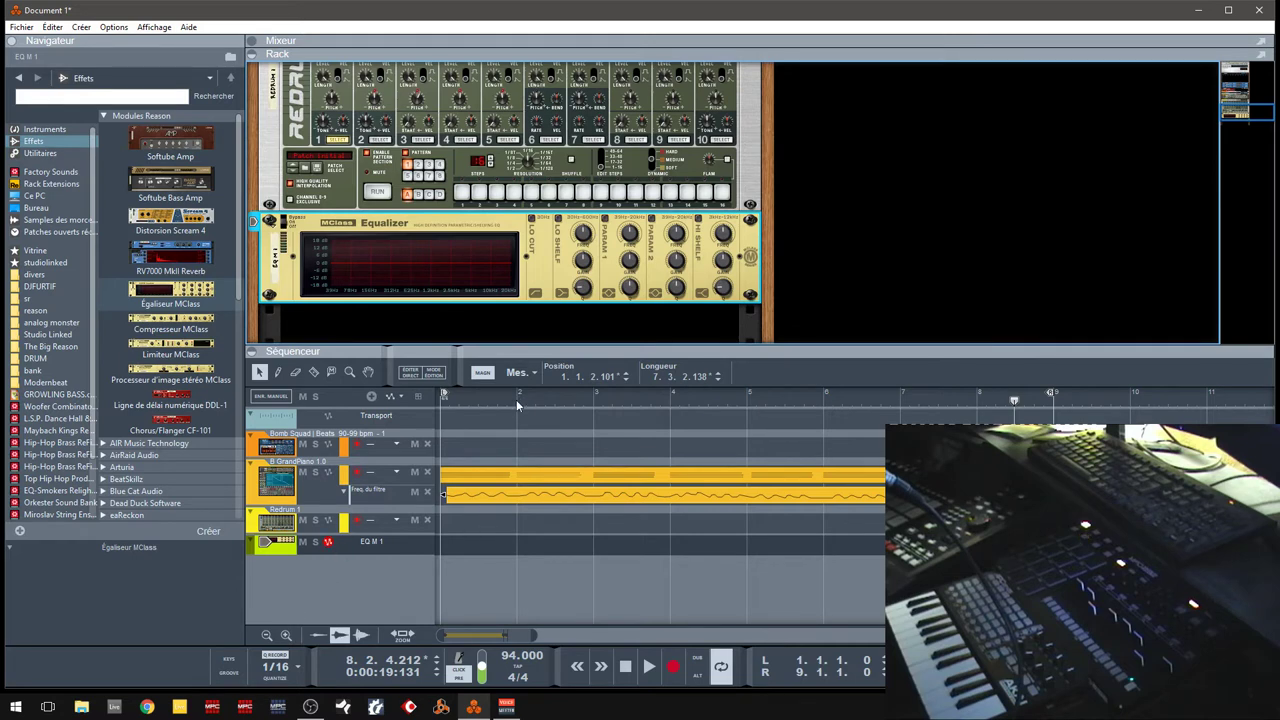
- Assign CC 48 of the <Other> MIDI Control Keyboard to the equalizer's low shelf frequency, replacing the existing override
mouse_move(583, 233)
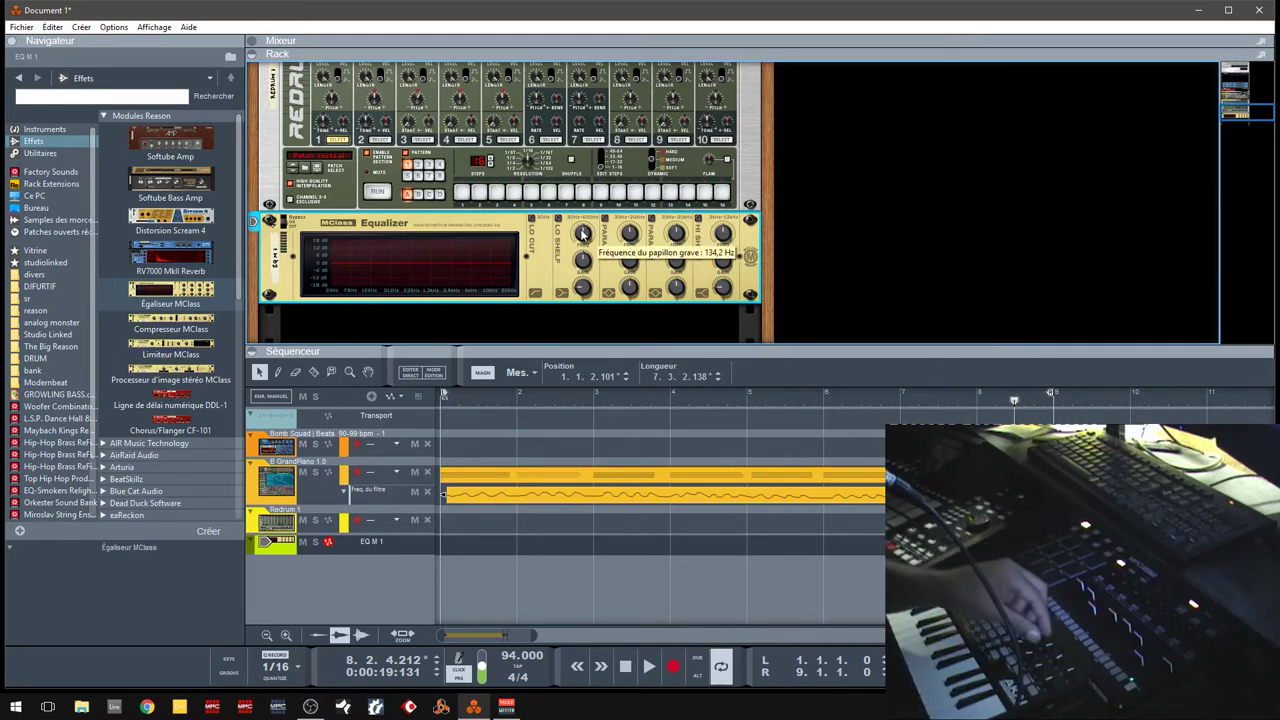
right_click(583, 233)
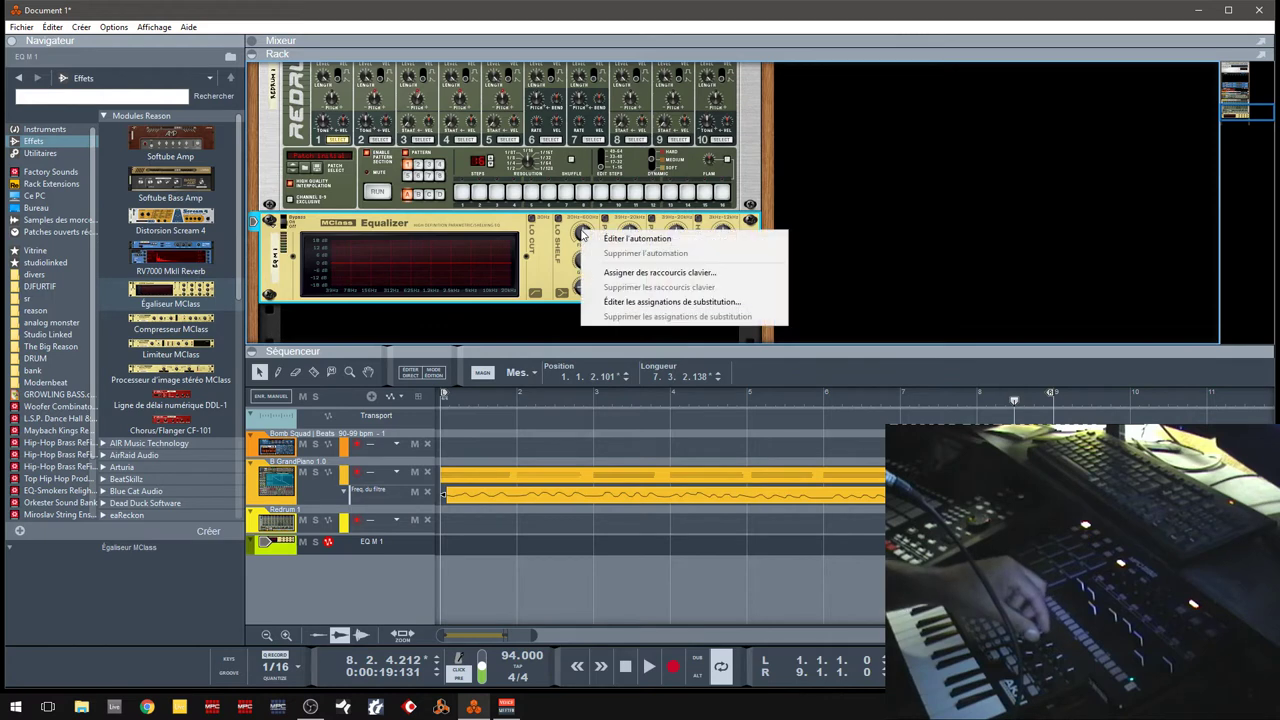
click(658, 302)
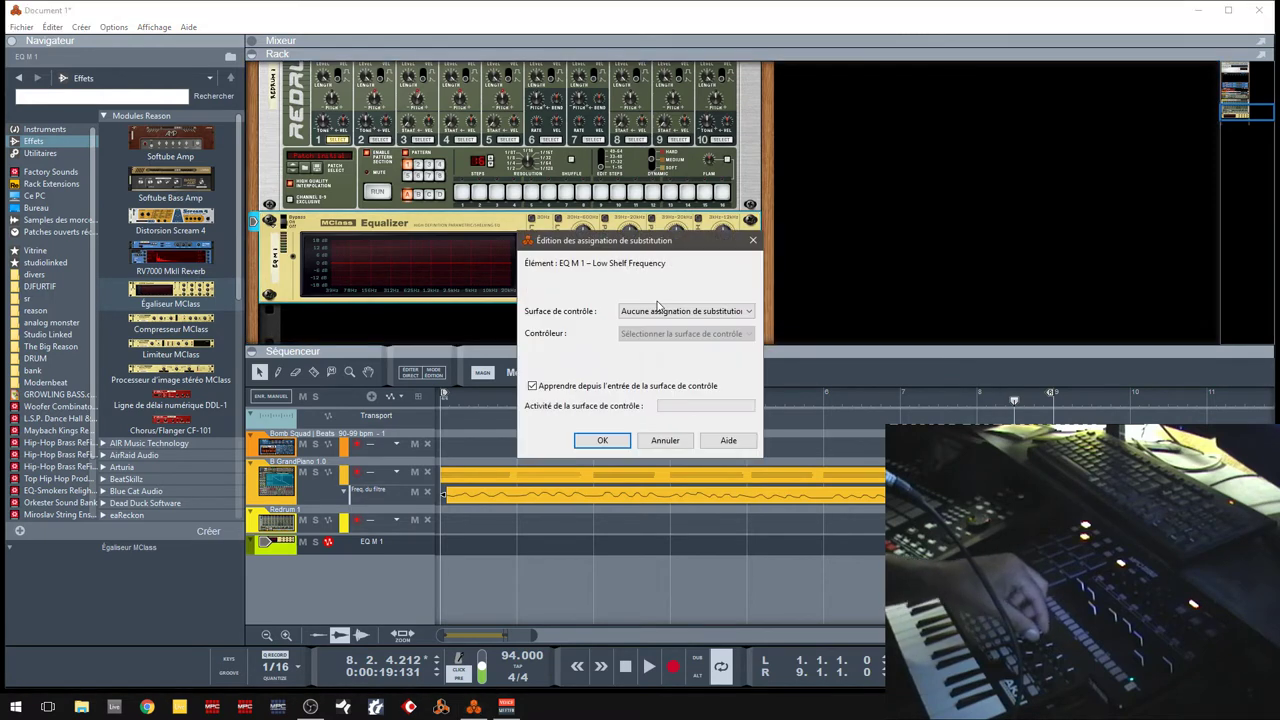
click(621, 442)
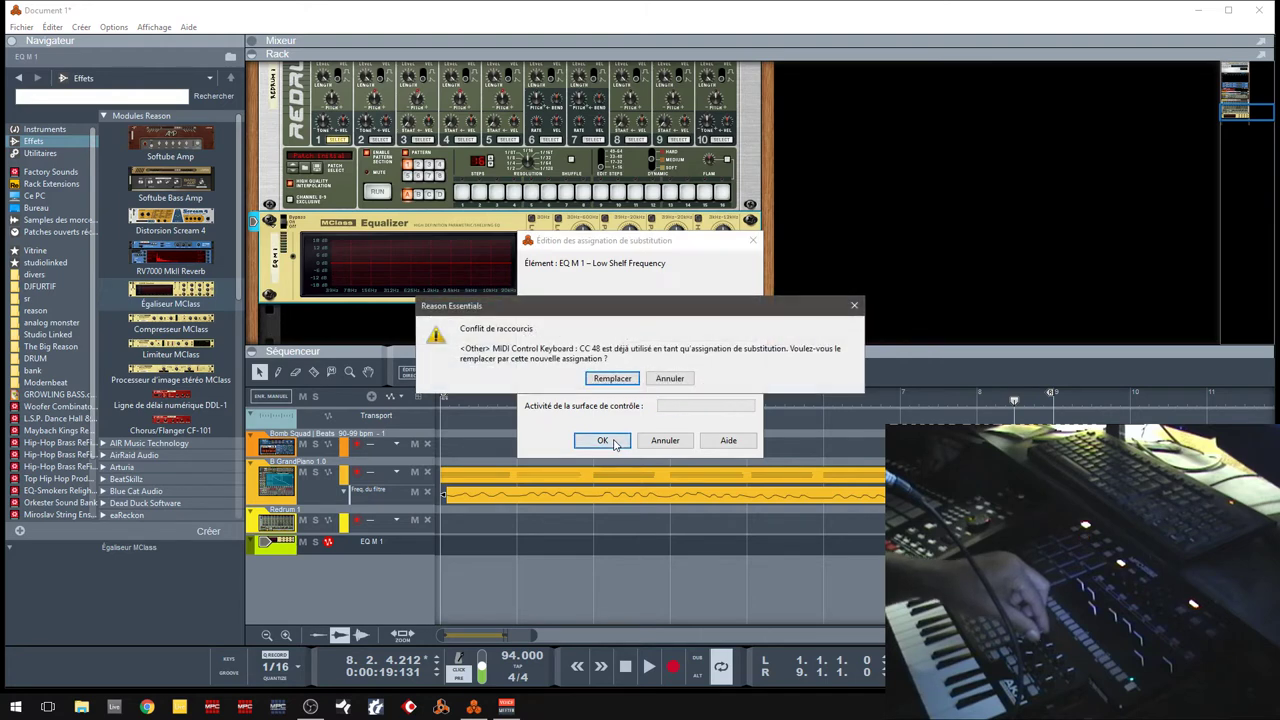
click(613, 380)
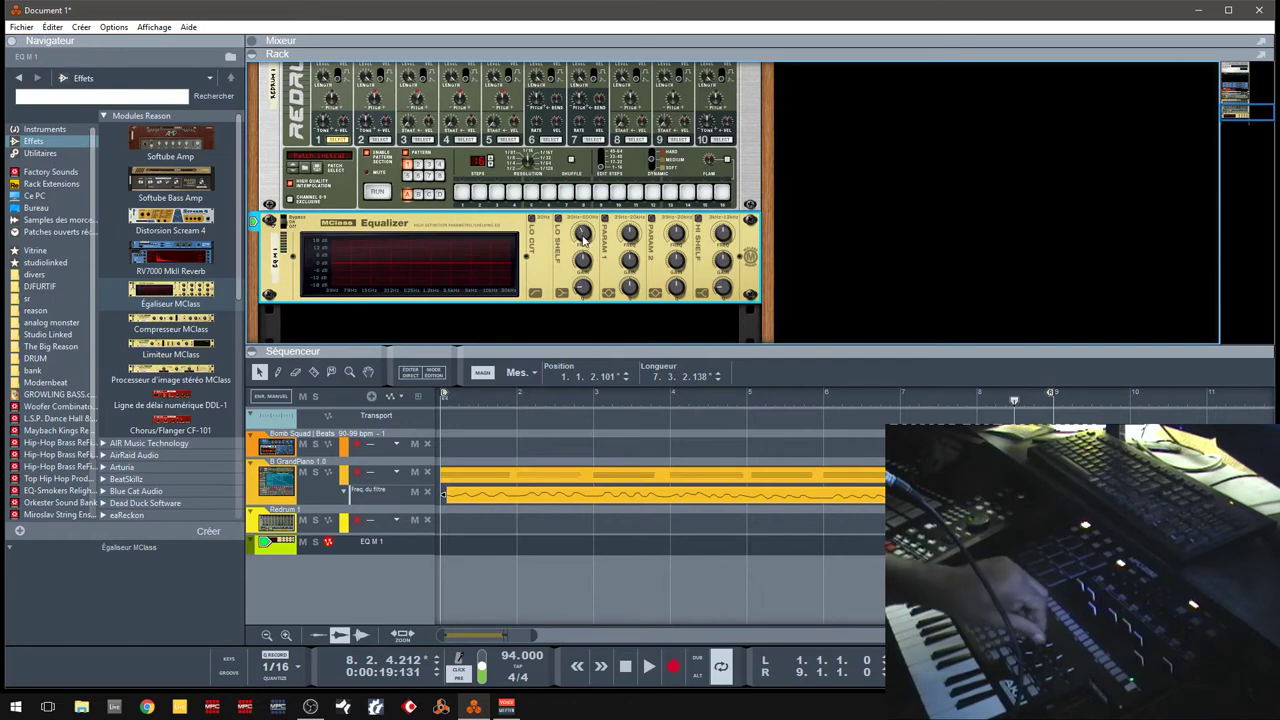
- Finish recording the equalizer's low shelf frequency automation and play the clip back from bar 4
mouse_move(584, 238)
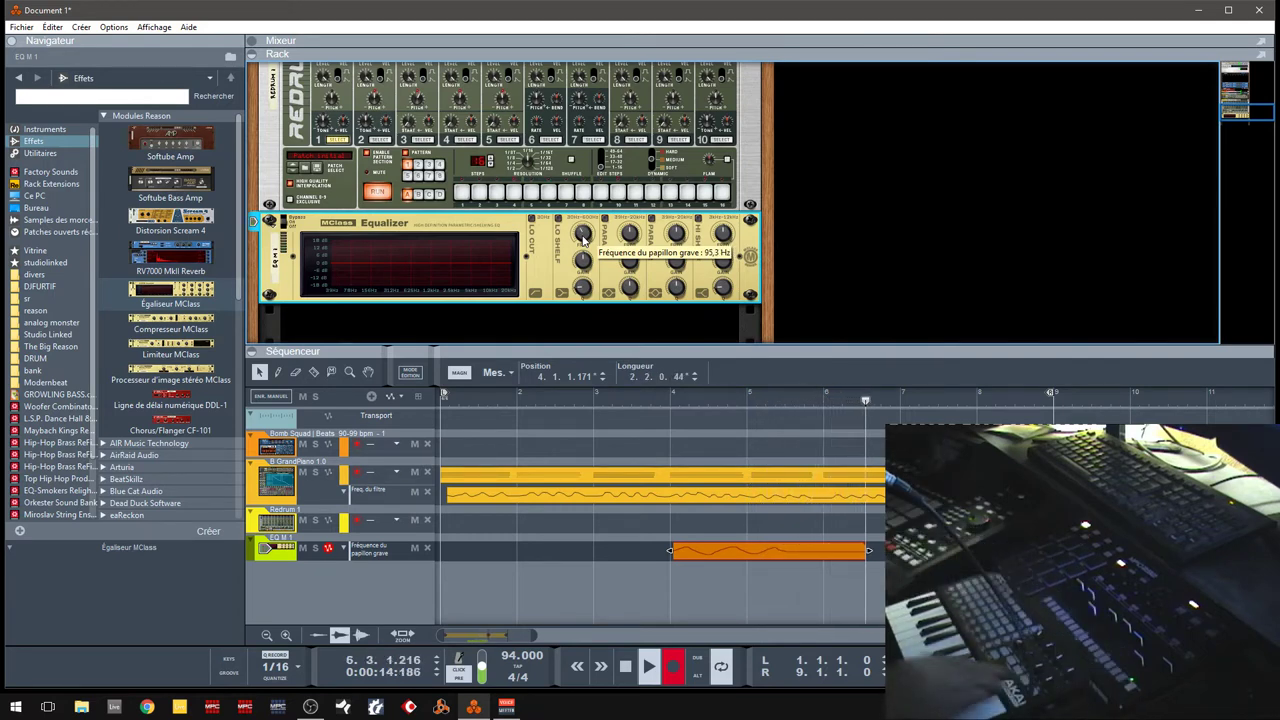
key(space)
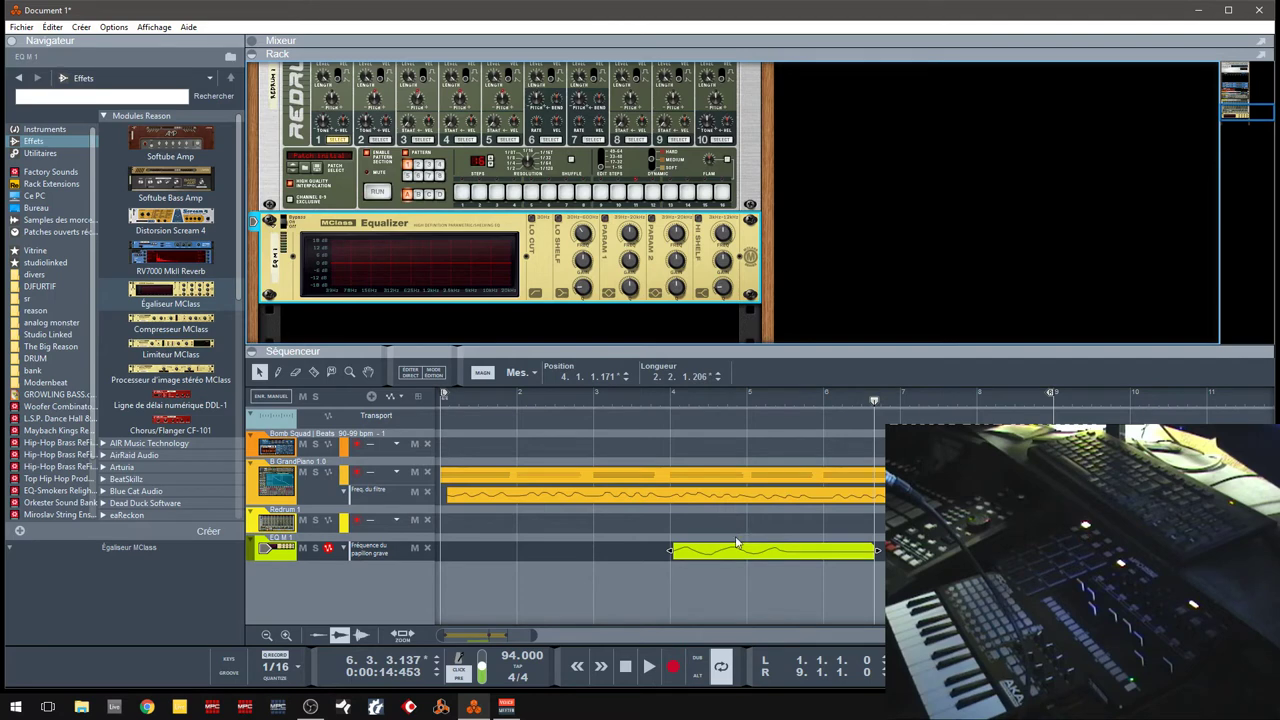
click(667, 401)
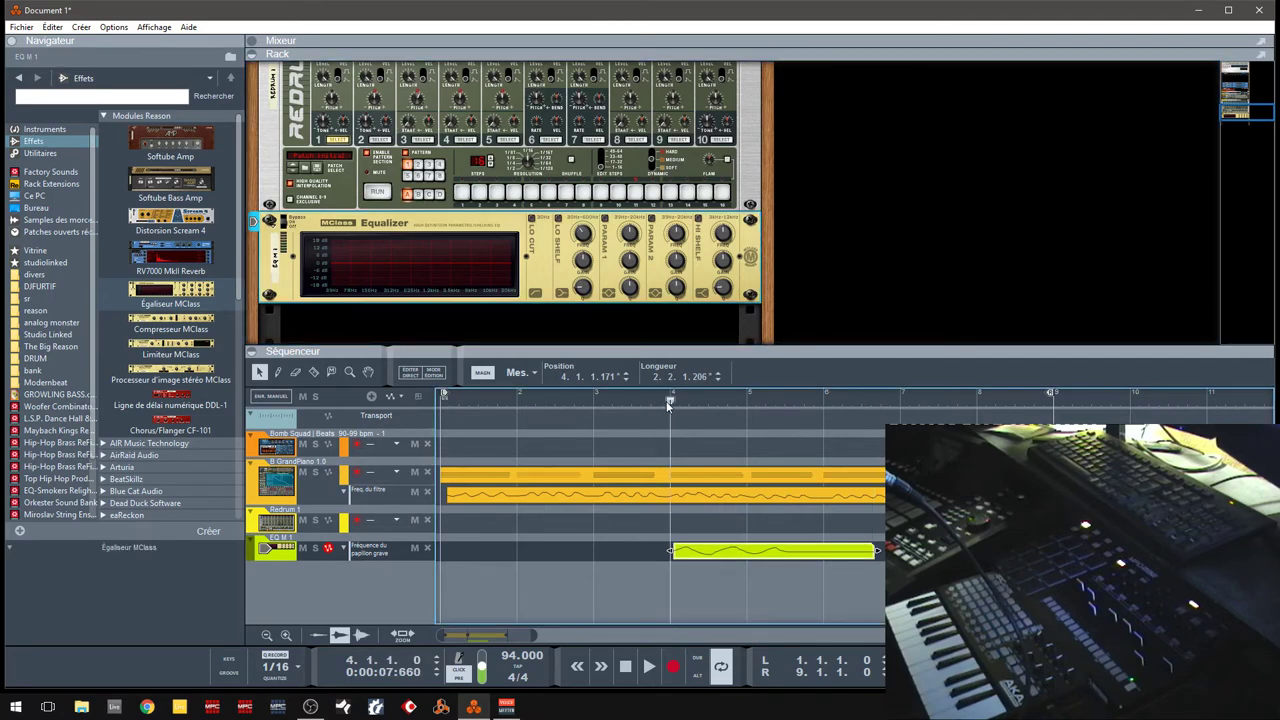
key(space)
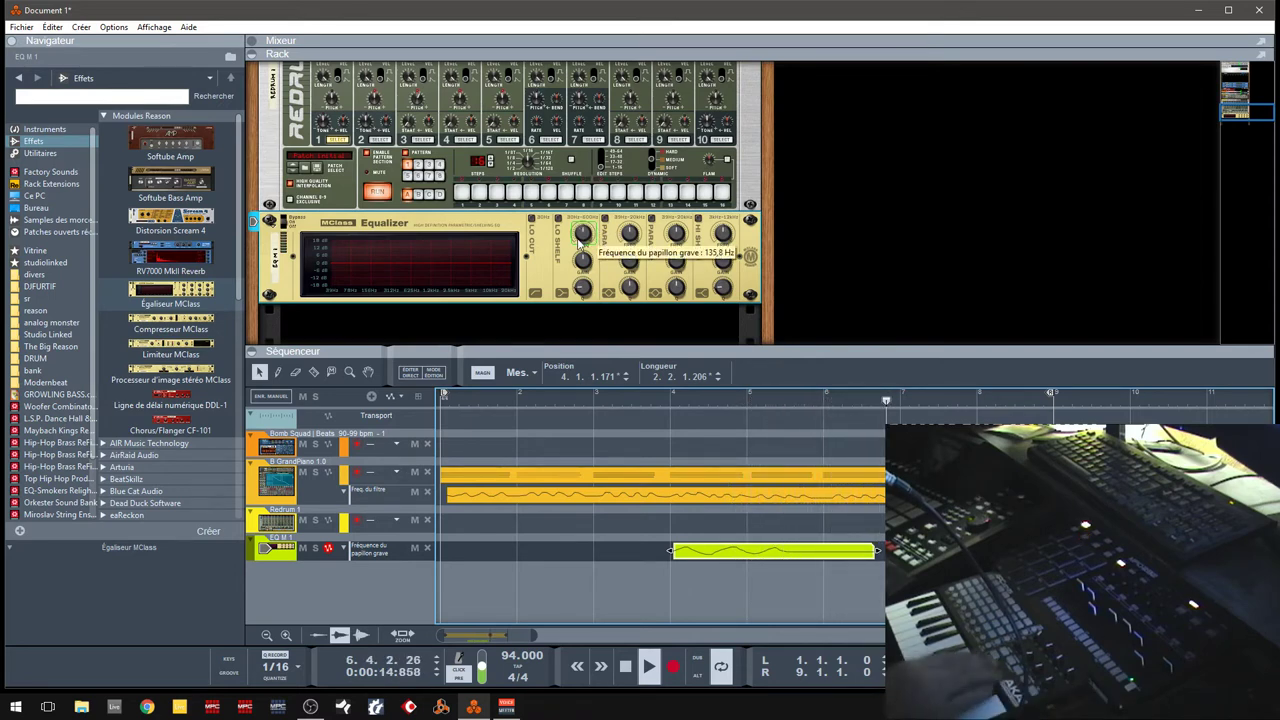
key(space)
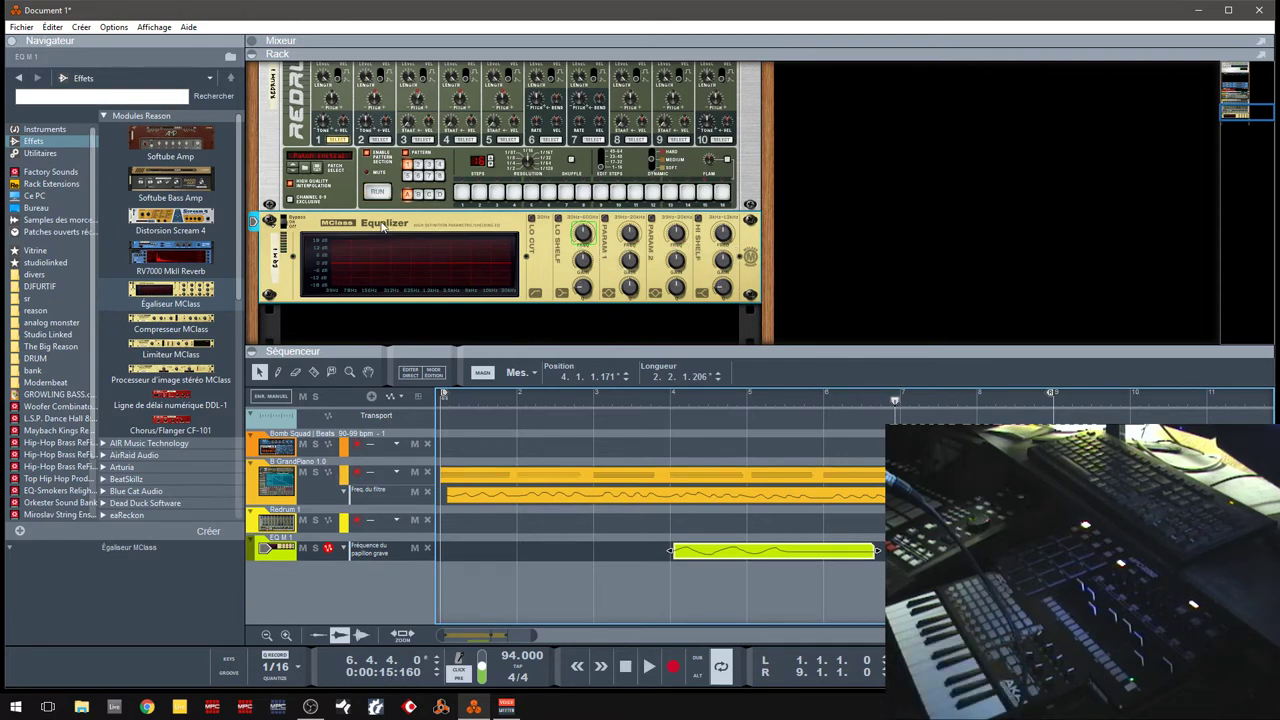
drag(380, 228, 380, 234)
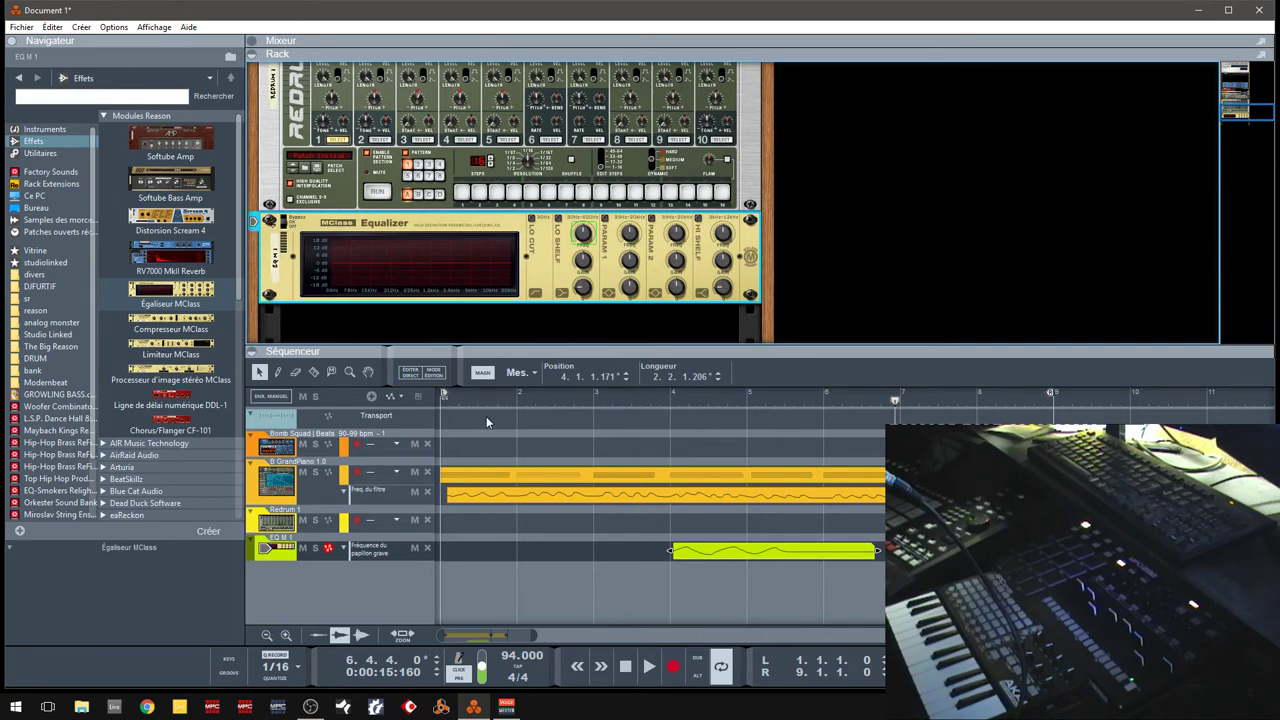
- Fold the sequencer to enlarge the rack and unfold the Dr. OctoRex device
mouse_move(585, 236)
drag(1240, 112, 1243, 120)
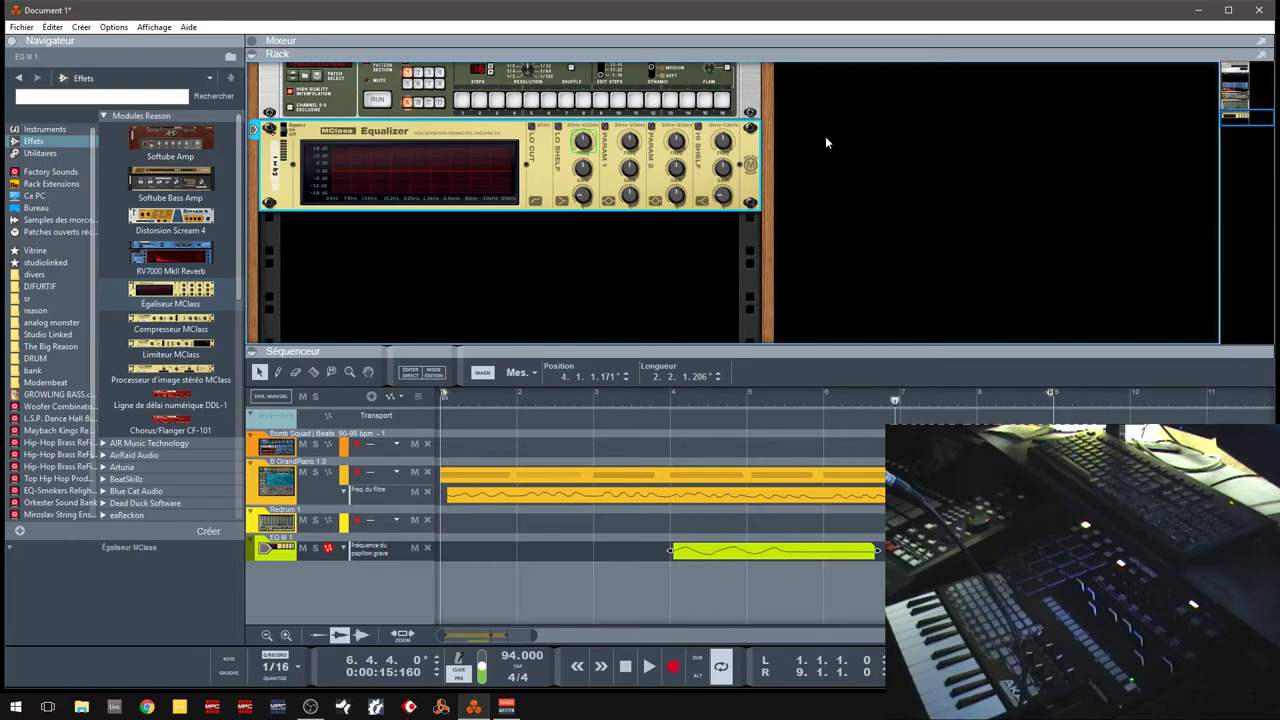
click(252, 352)
drag(1251, 105, 1250, 96)
click(272, 222)
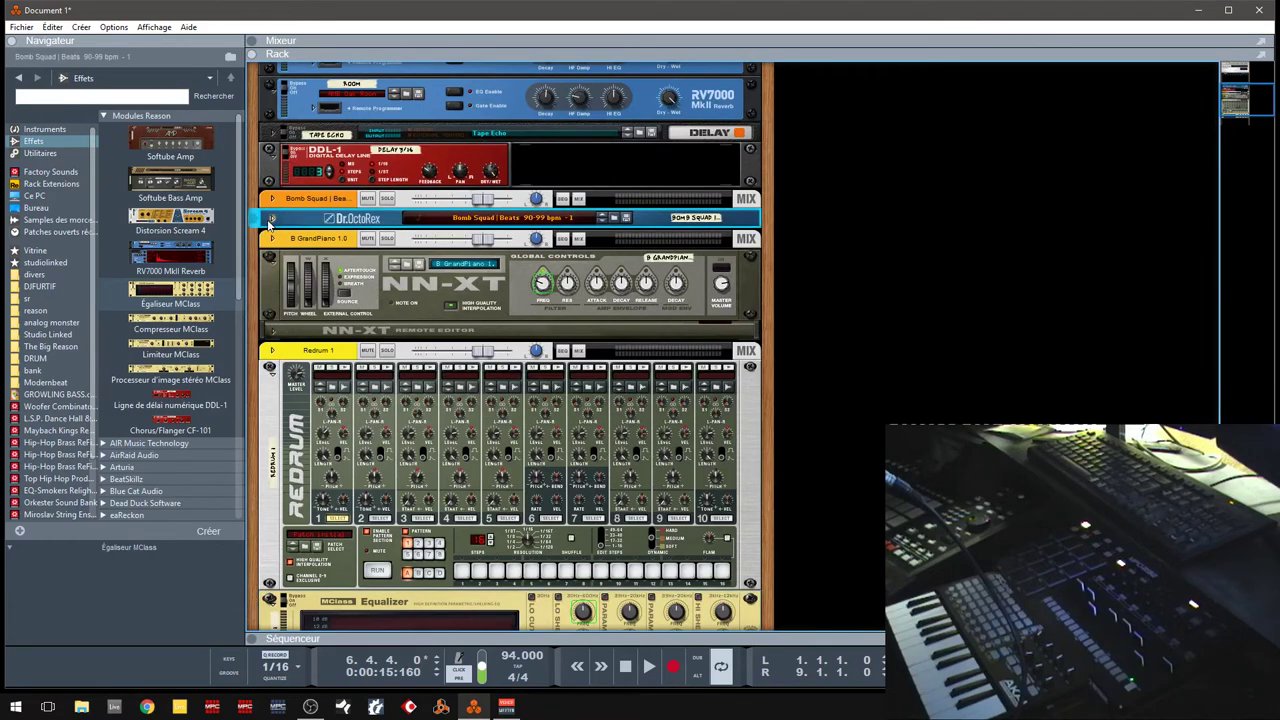
- Turn on remote override edit mode to show the controls that can be mapped on the Dr. OctoRex
click(153, 27)
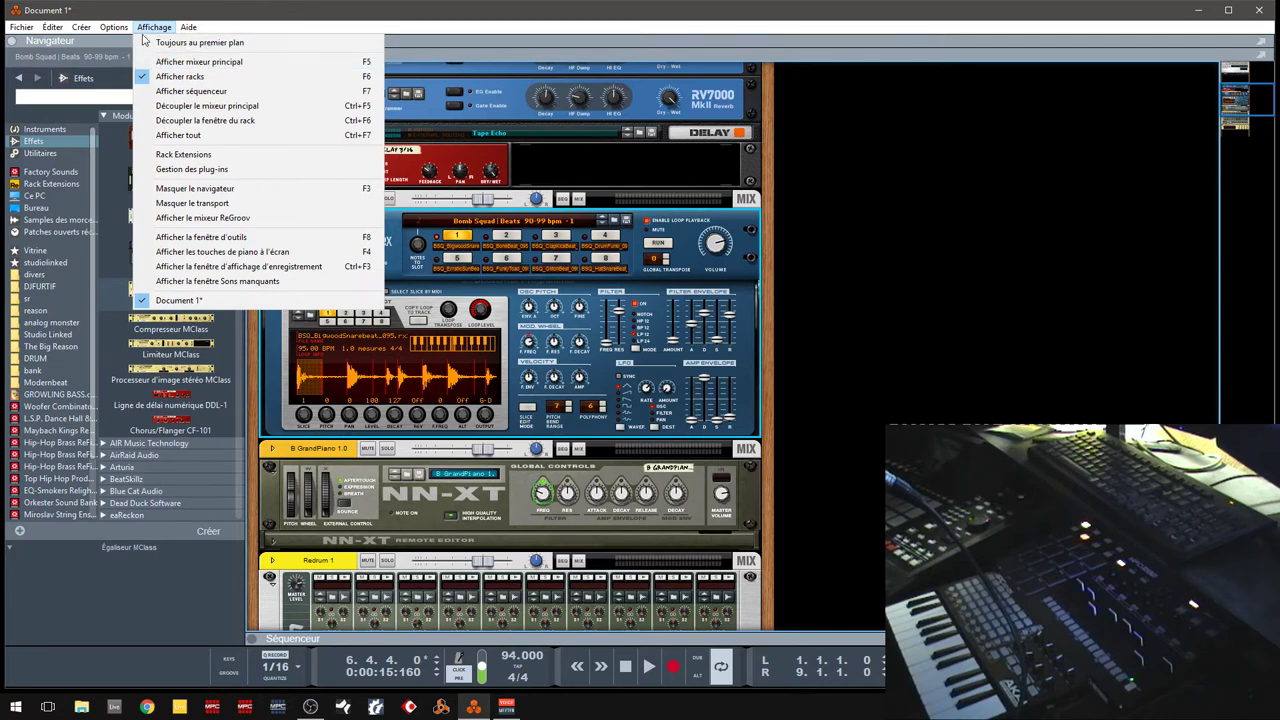
mouse_move(116, 33)
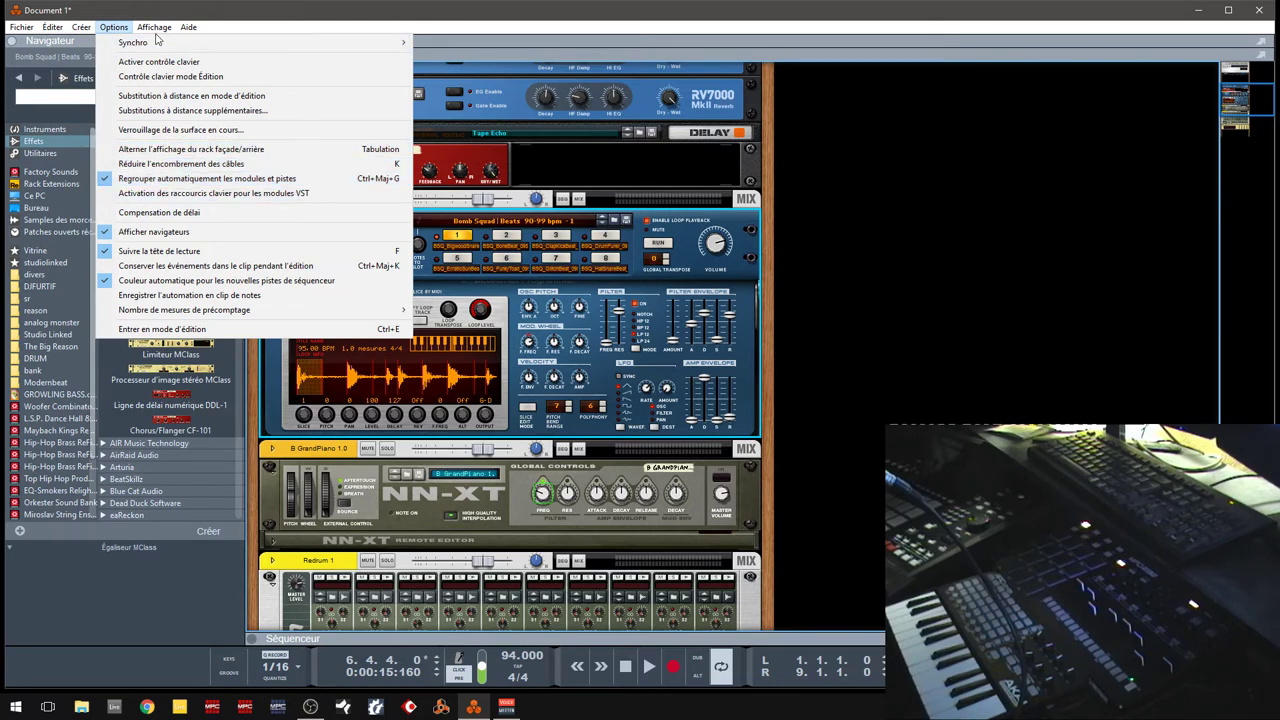
mouse_move(154, 27)
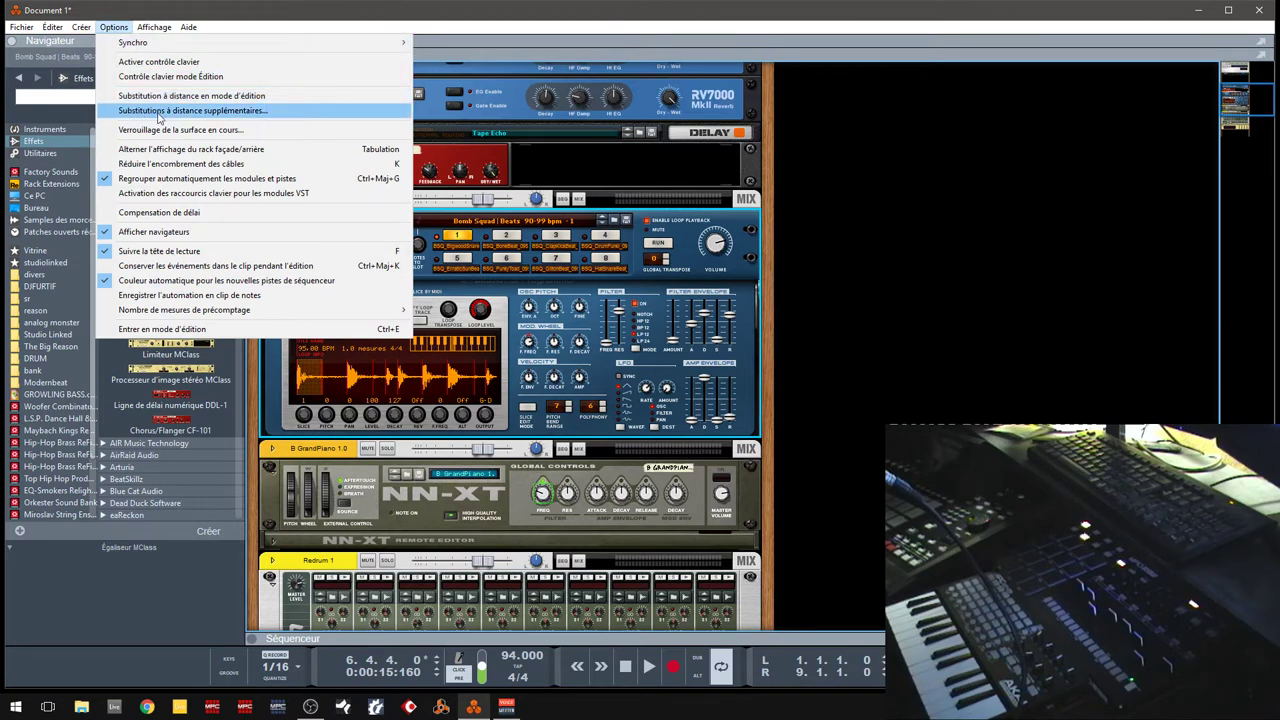
click(153, 100)
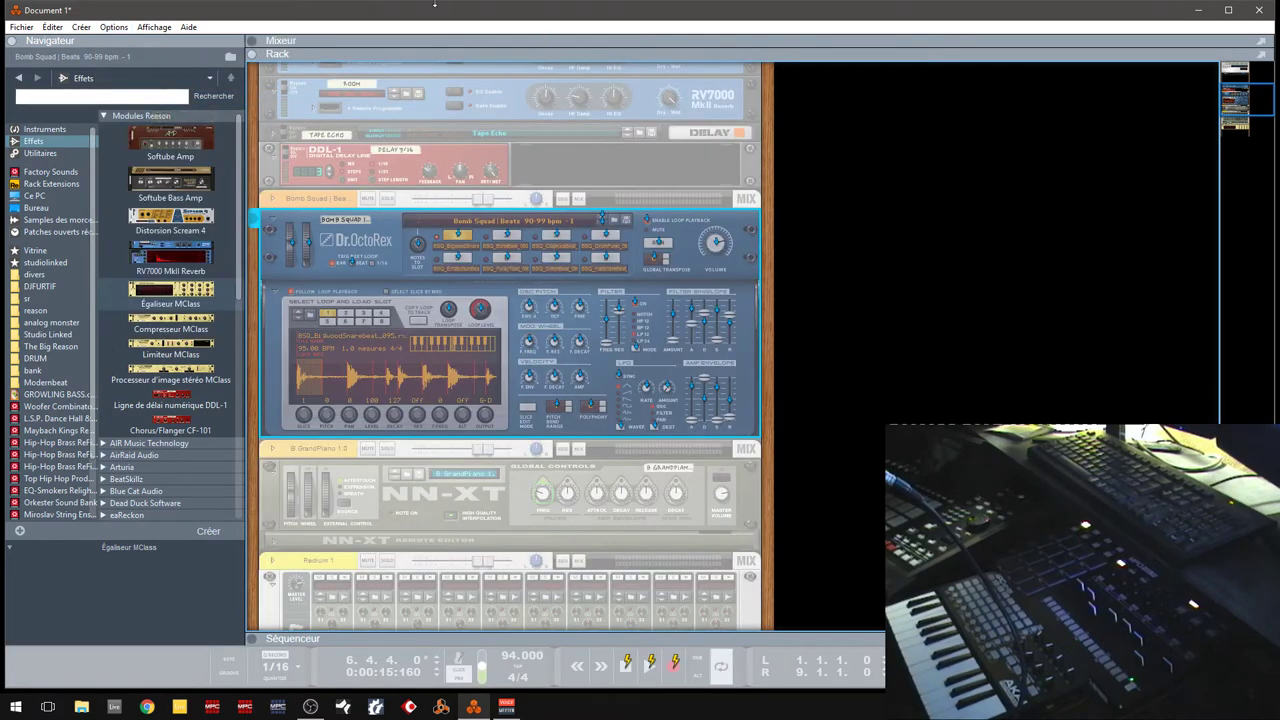
click(114, 27)
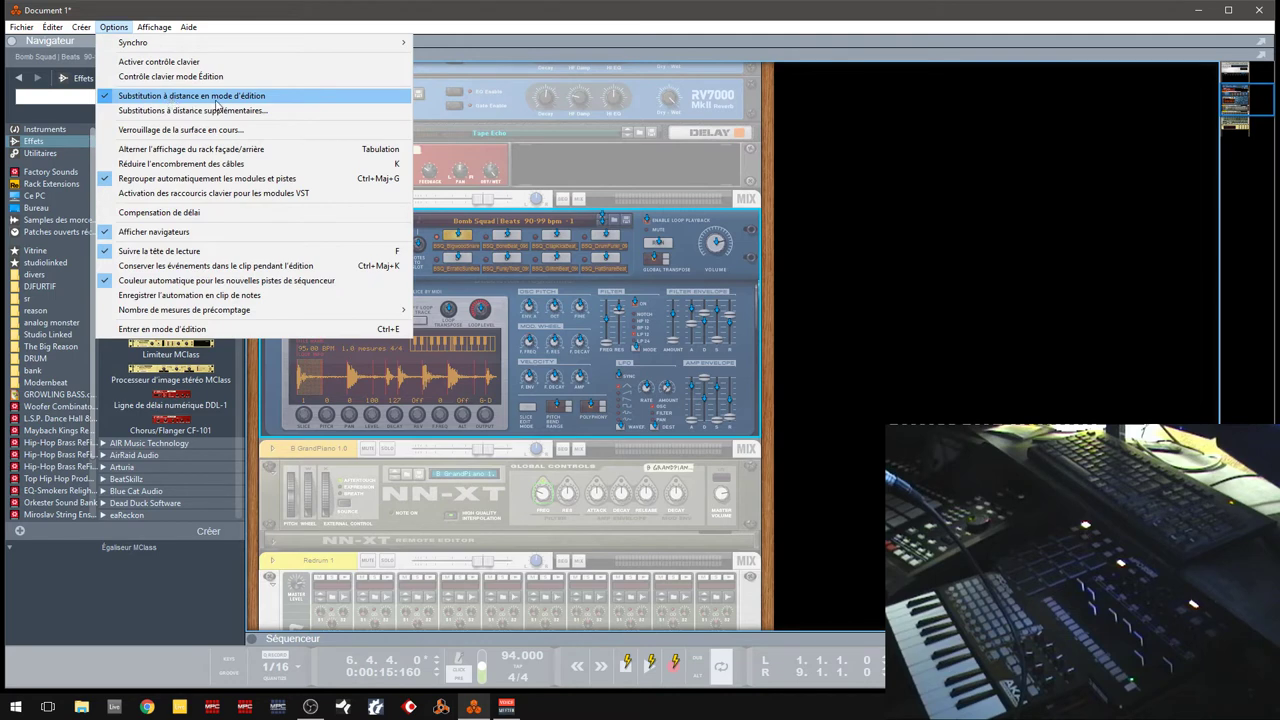
- Examine the mappable controls shown on the Dr. OctoRex, NN-XT, Redrum and MClass Equalizer while remote override edit mode is on
click(912, 201)
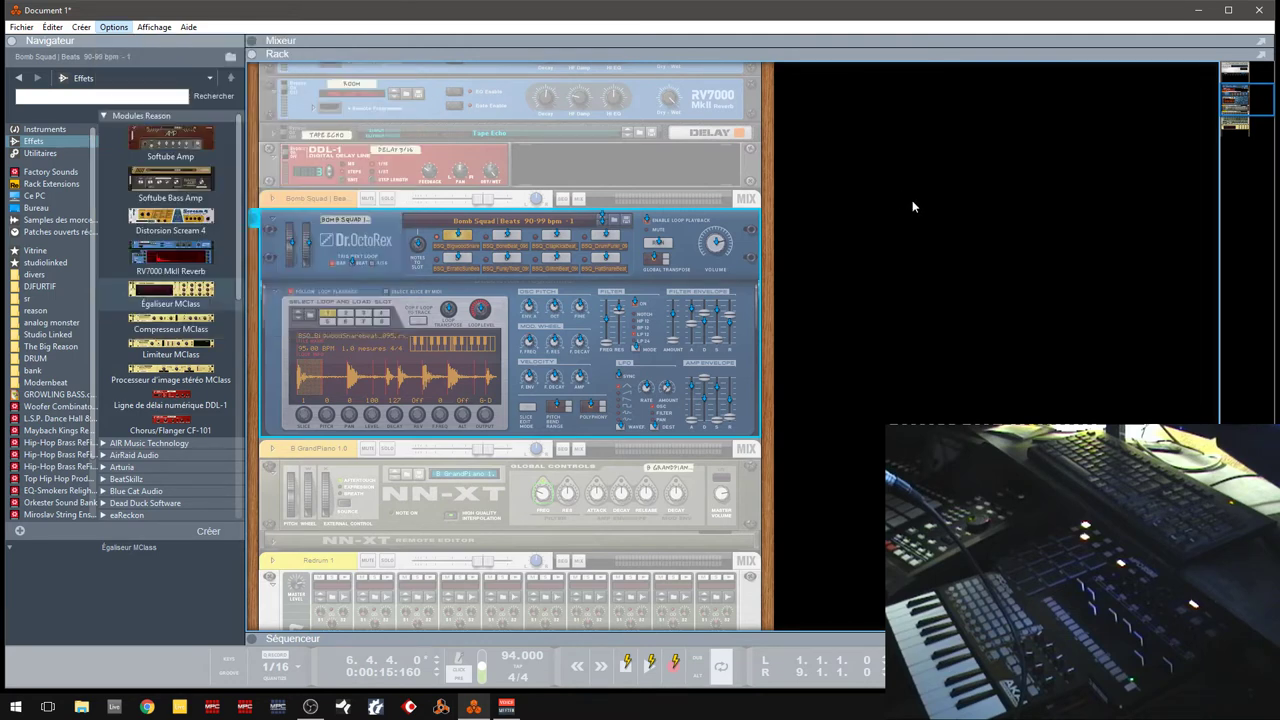
click(736, 222)
drag(1243, 88, 1240, 102)
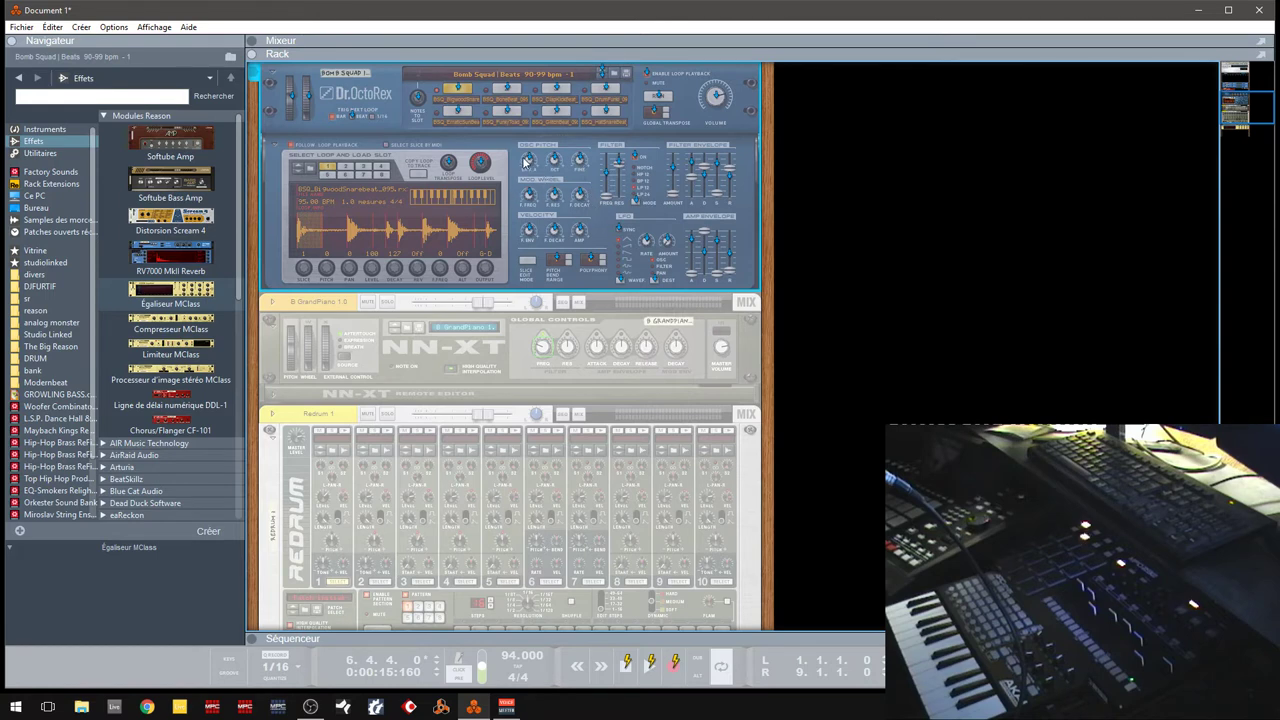
click(667, 344)
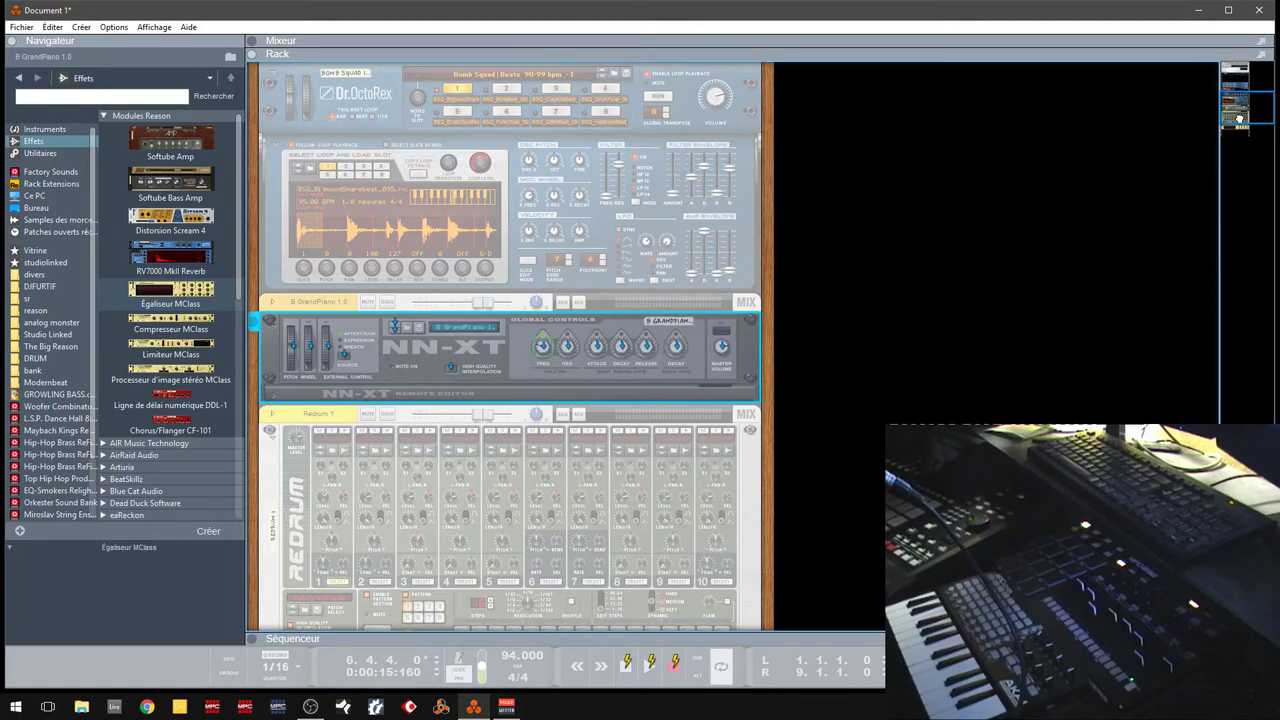
scroll(1238, 118, down, 4)
click(615, 216)
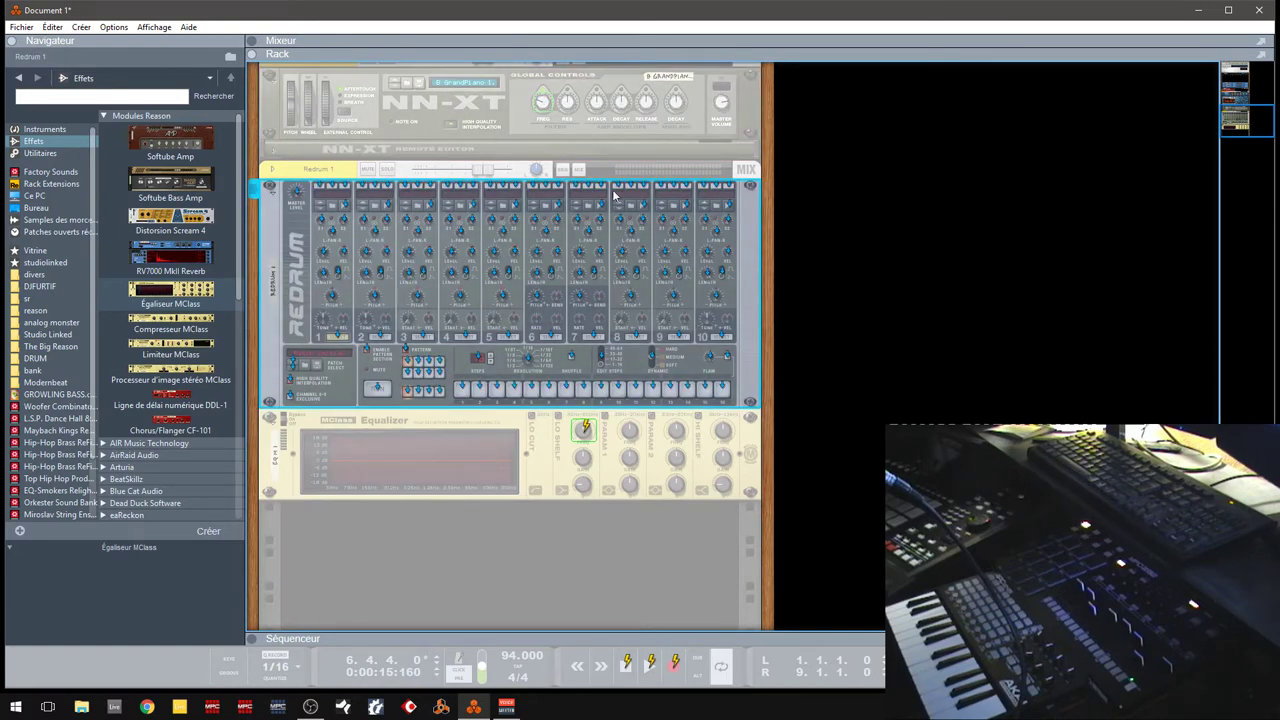
click(663, 449)
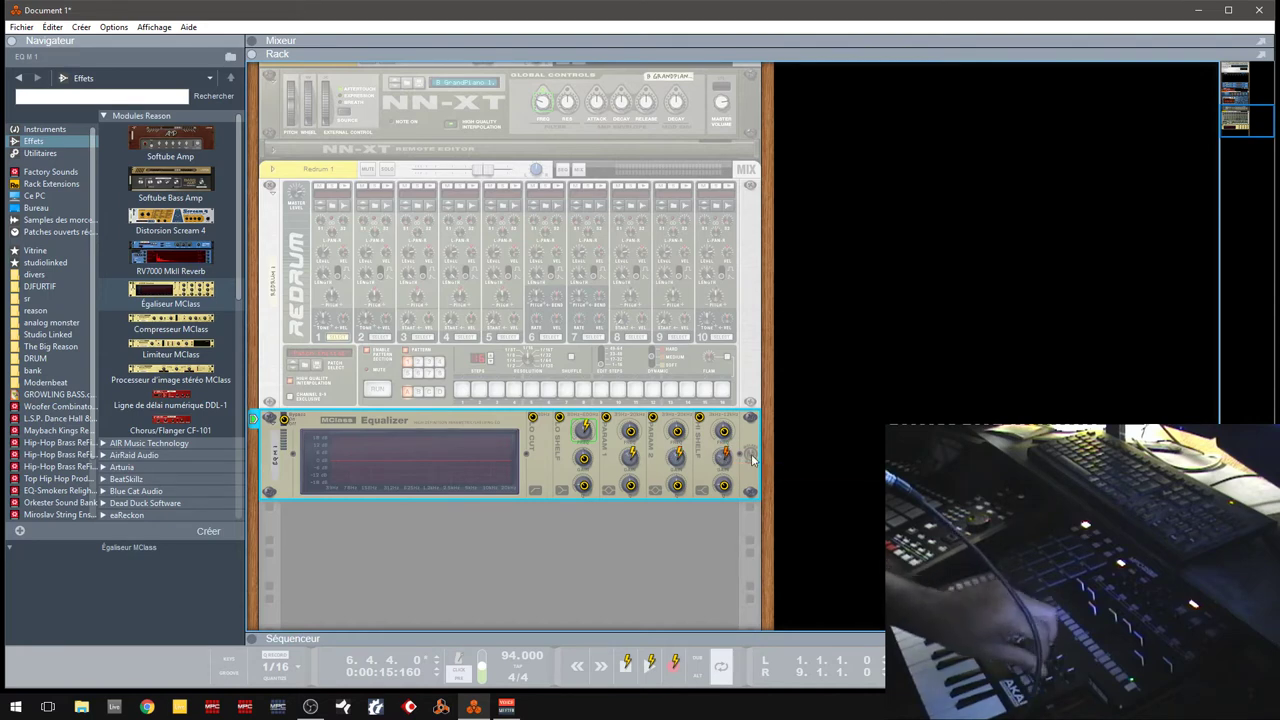
drag(1242, 112, 1240, 84)
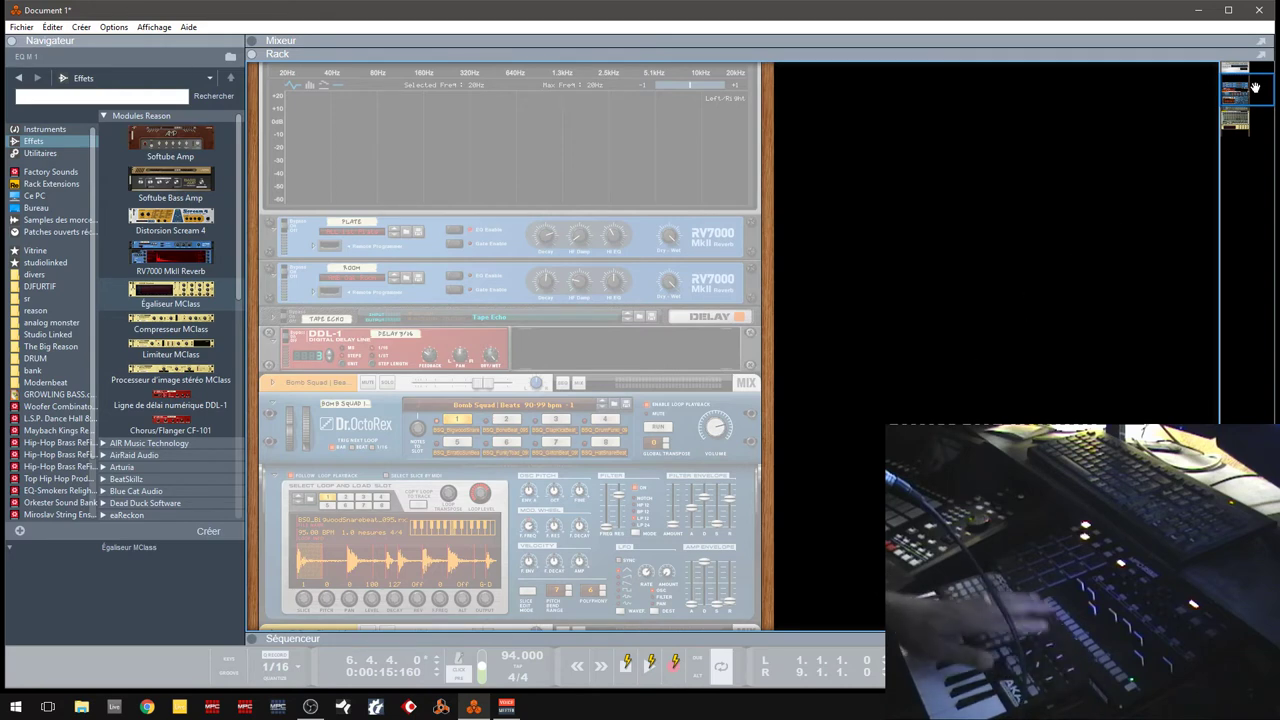
drag(1254, 87, 1254, 135)
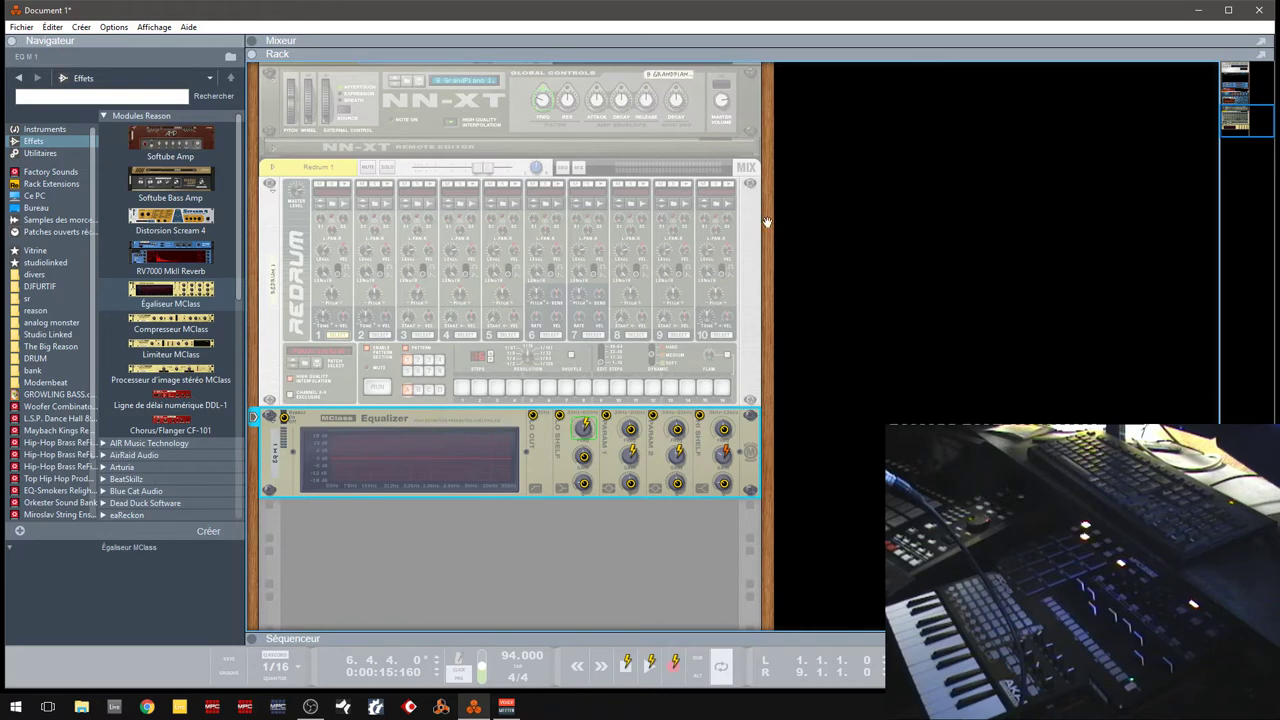
- Turn off remote override edit mode and delete the MClass Equalizer from the rack
click(118, 30)
click(134, 95)
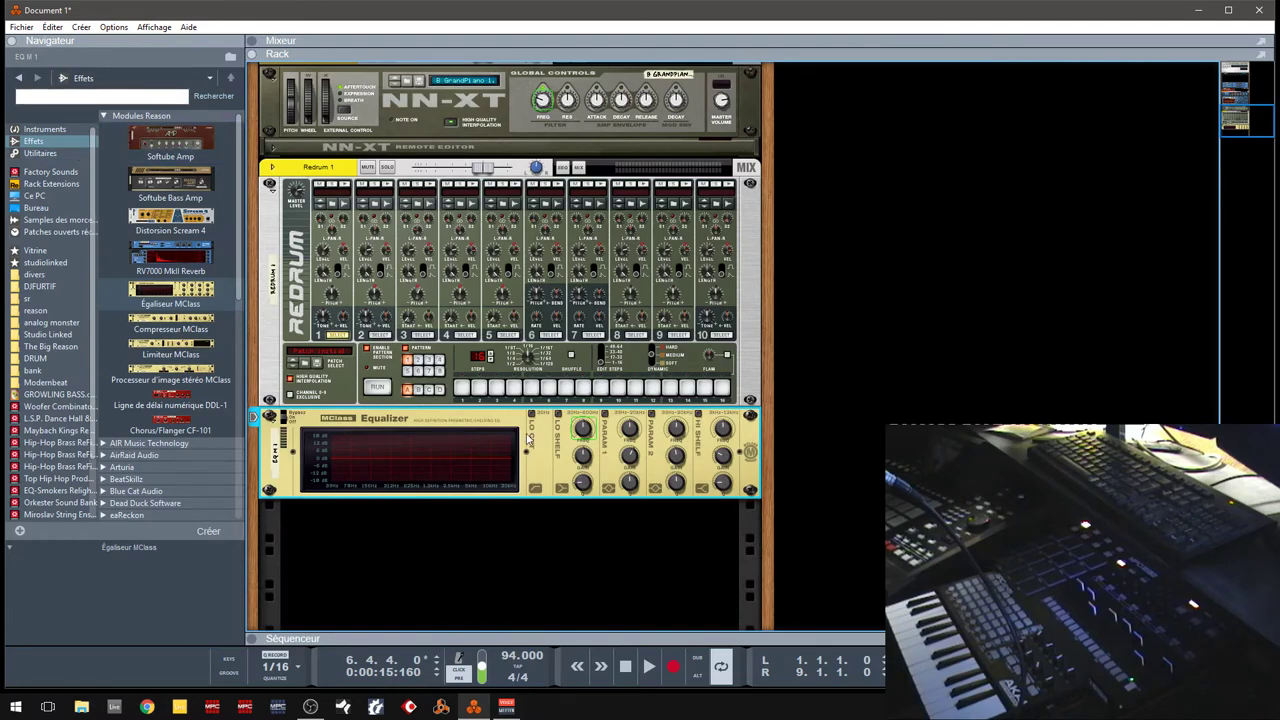
key(Delete)
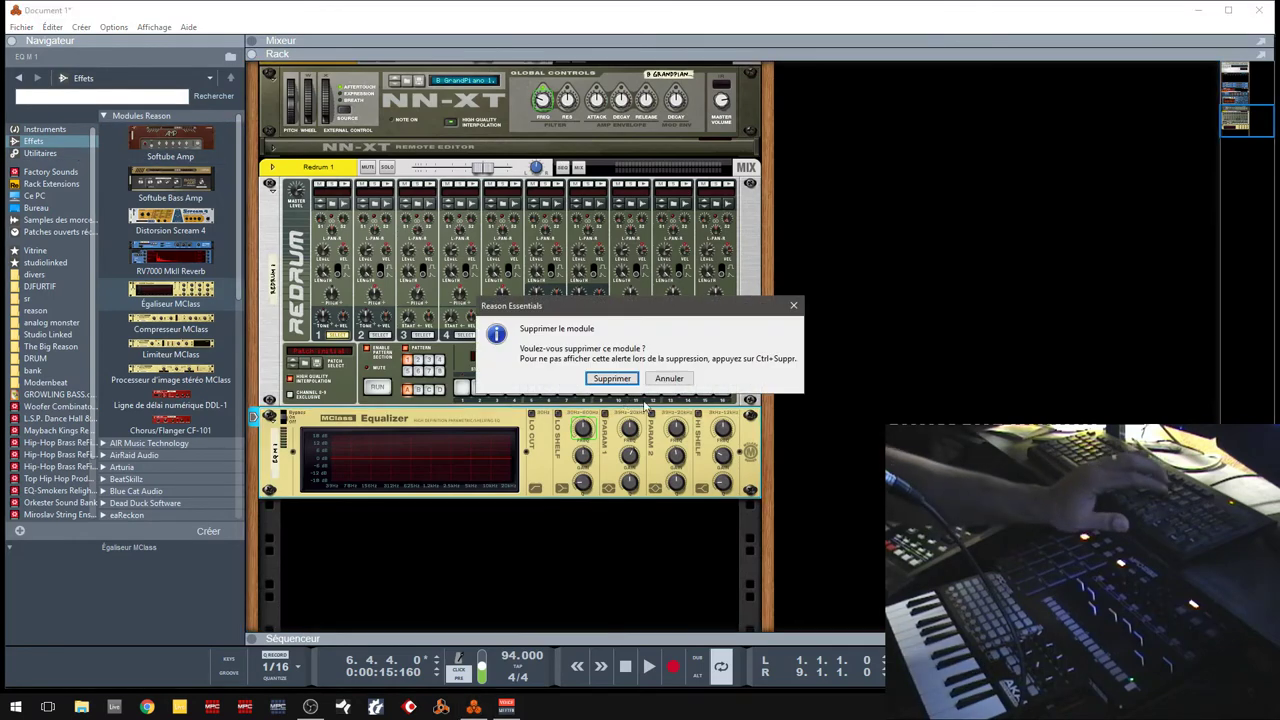
click(619, 386)
- Delete the Redrum and the NN-XT from the rack together with their whole device groups
click(533, 275)
key(Delete)
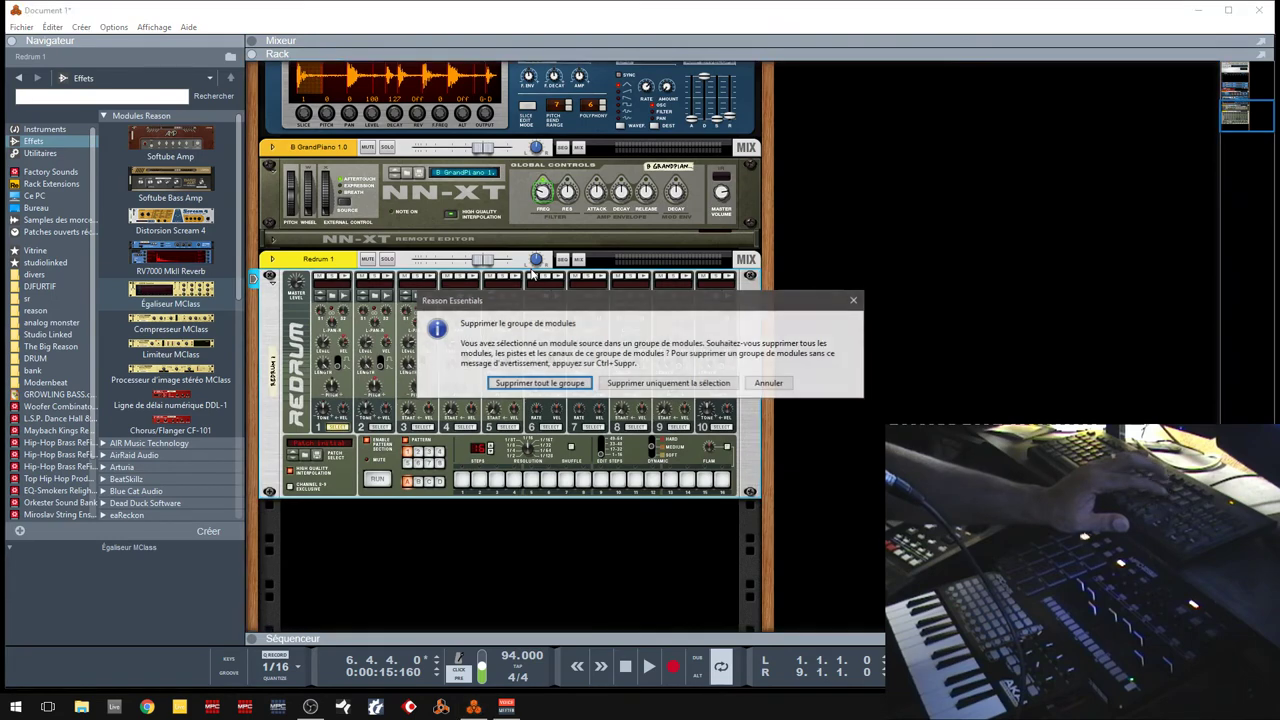
click(540, 383)
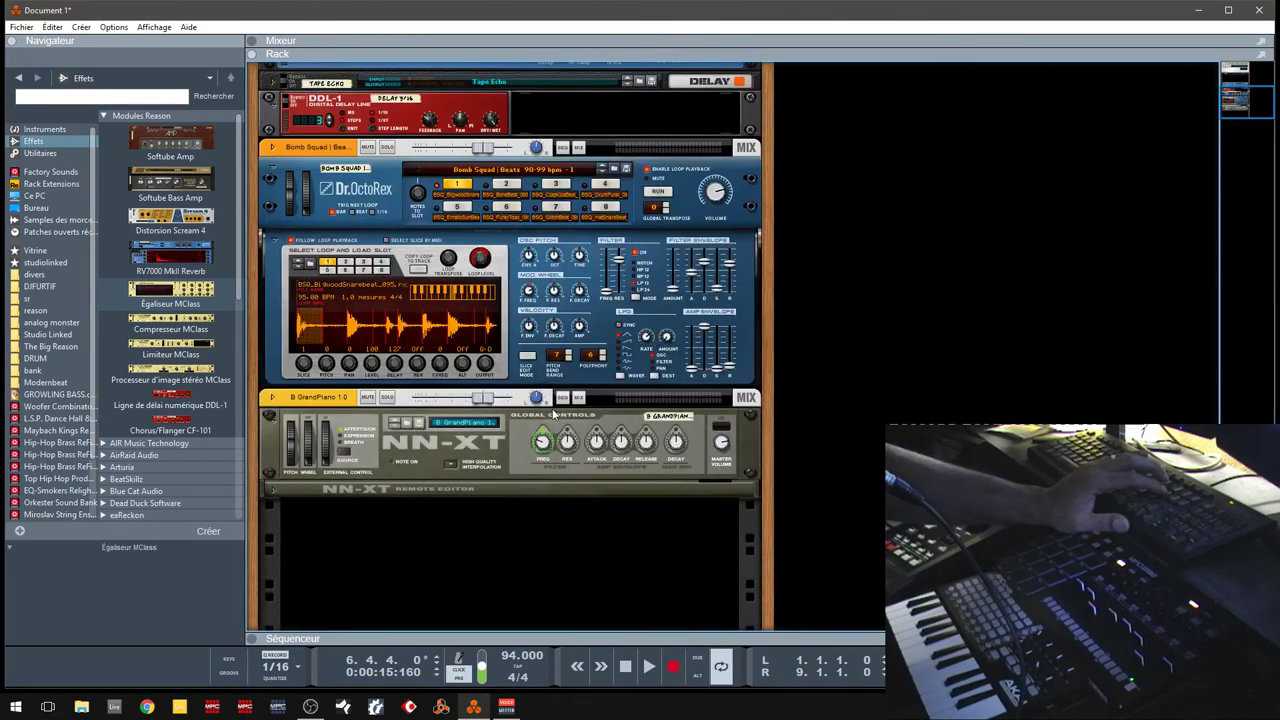
click(521, 427)
key(Delete)
click(540, 383)
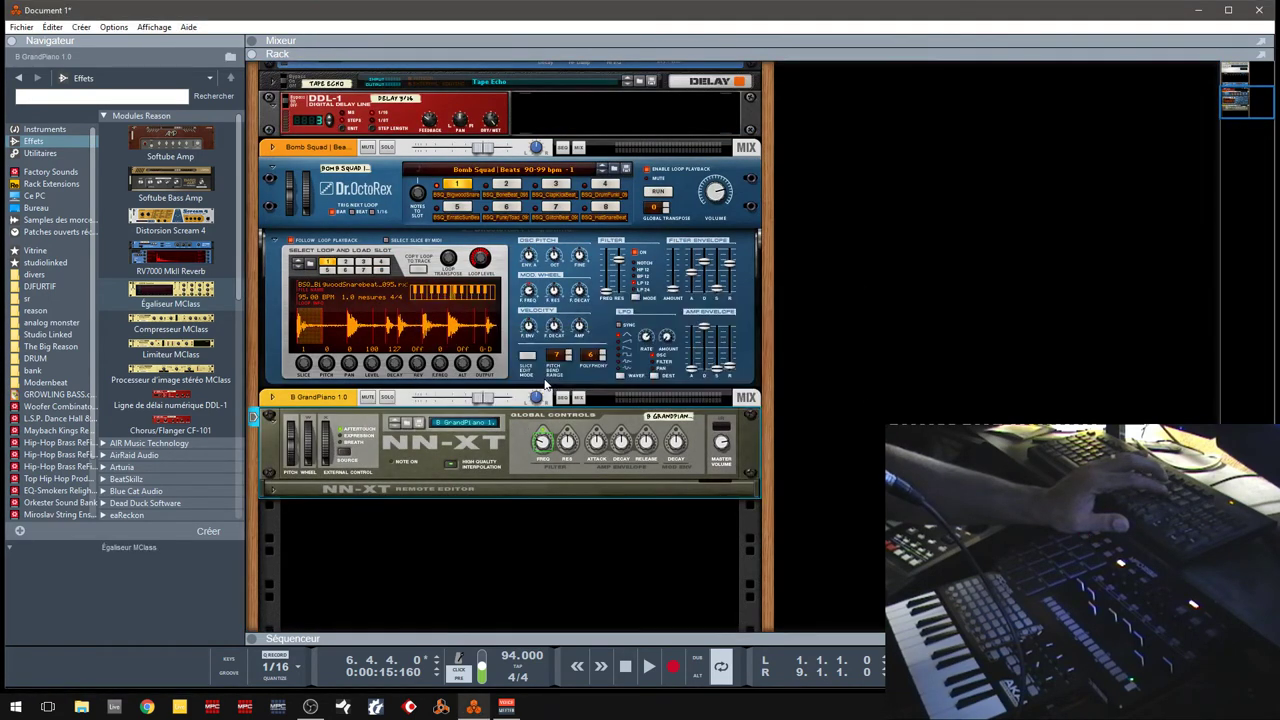
- Add a Mixeur 14:2 utility device to the rack below the Dr. OctoRex
click(38, 131)
click(33, 141)
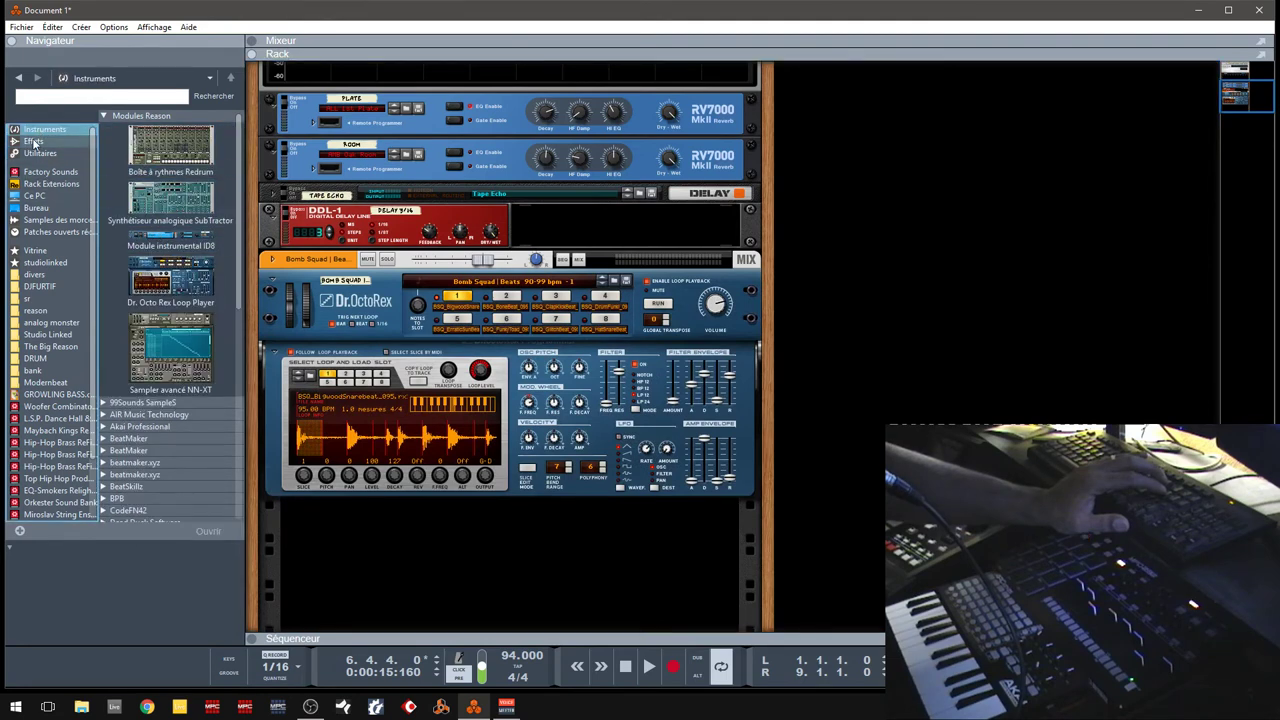
click(38, 153)
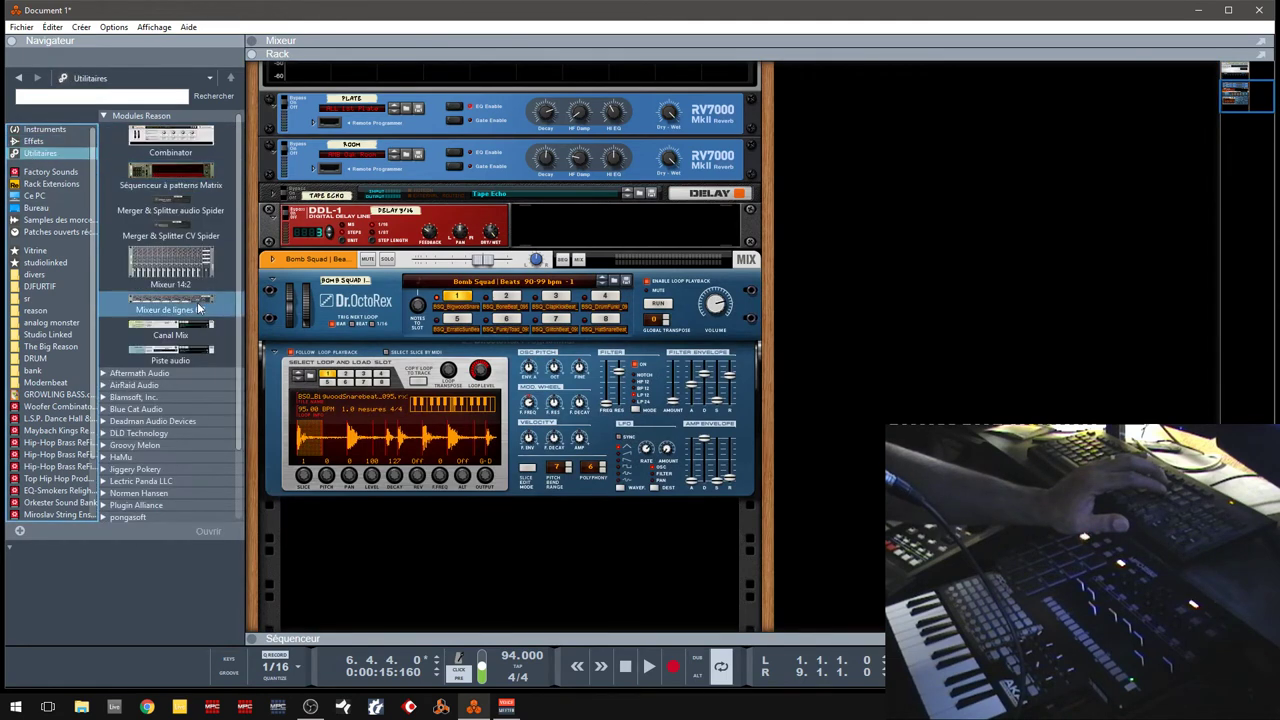
drag(170, 262, 505, 590)
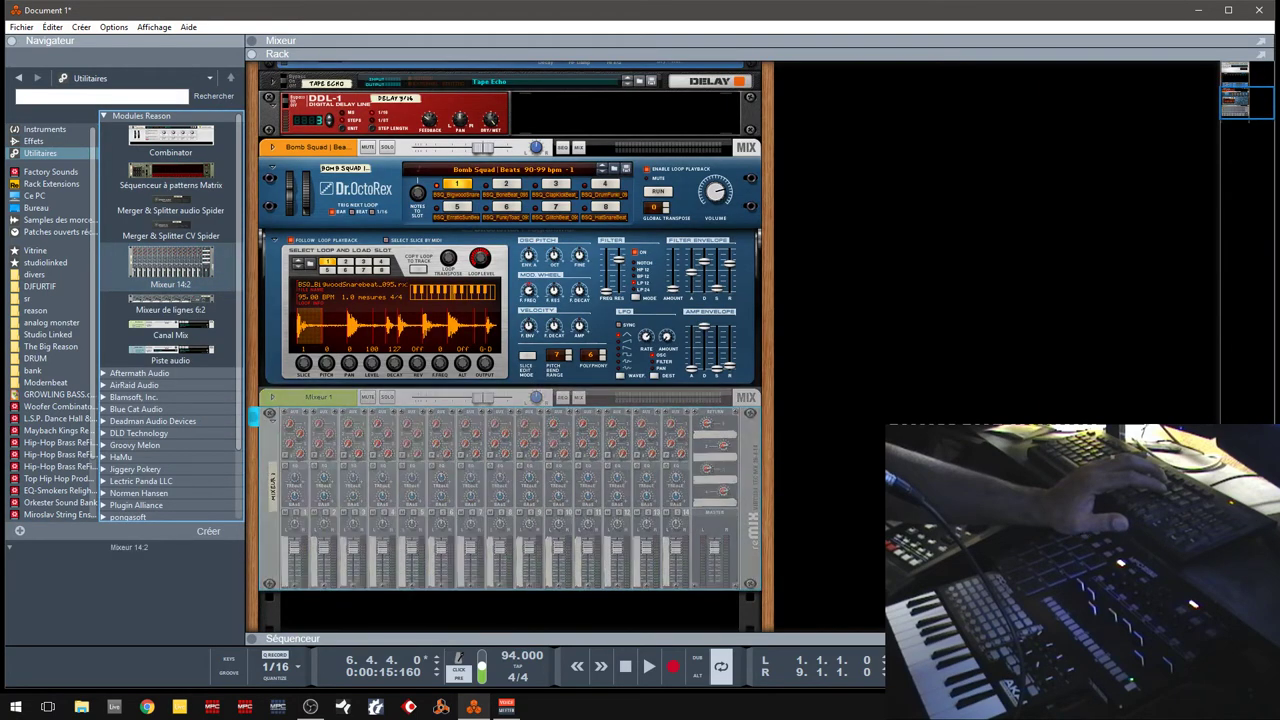
drag(1248, 99, 1248, 105)
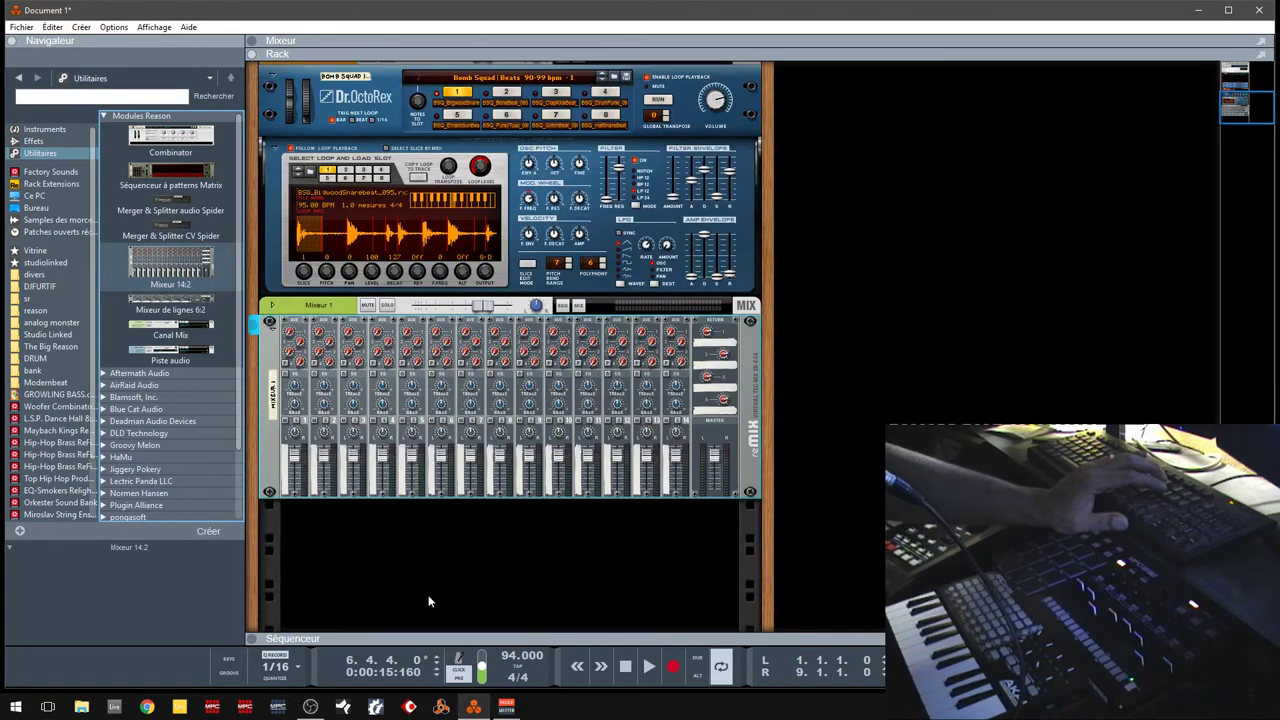
- Unfold the sequencer and create a sequencer track for the 14:2 mixer
click(253, 640)
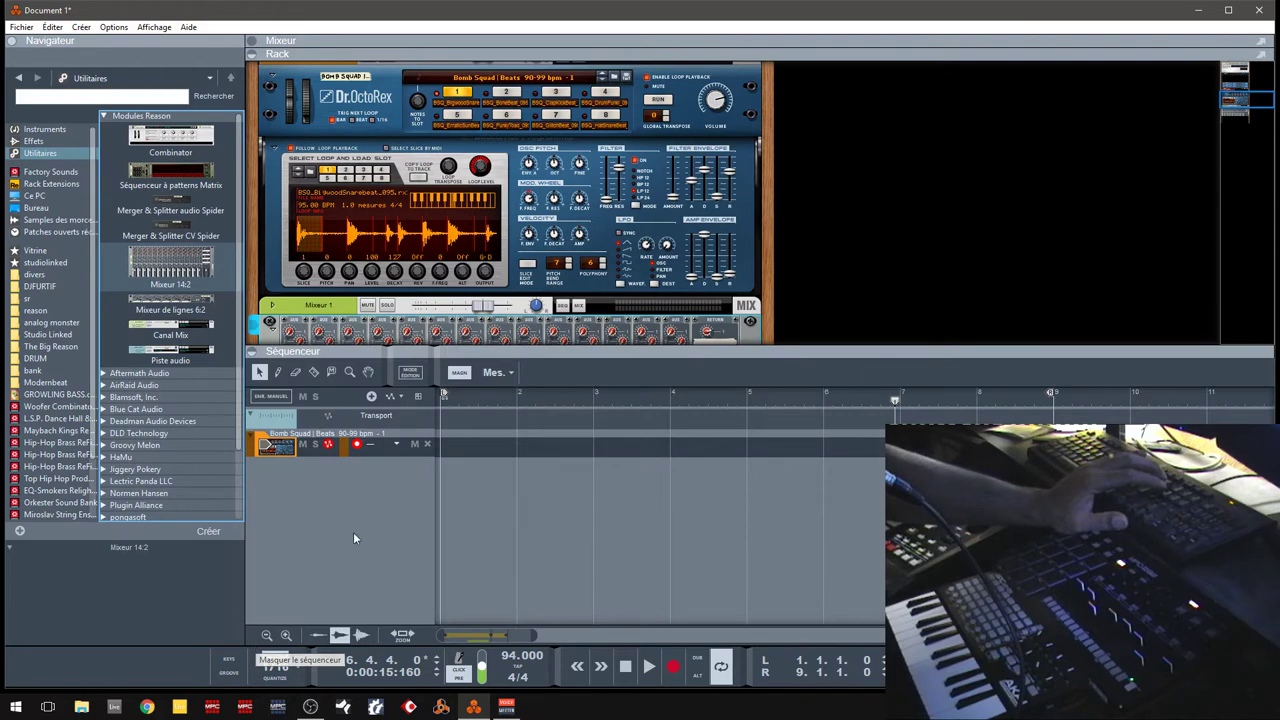
click(1228, 117)
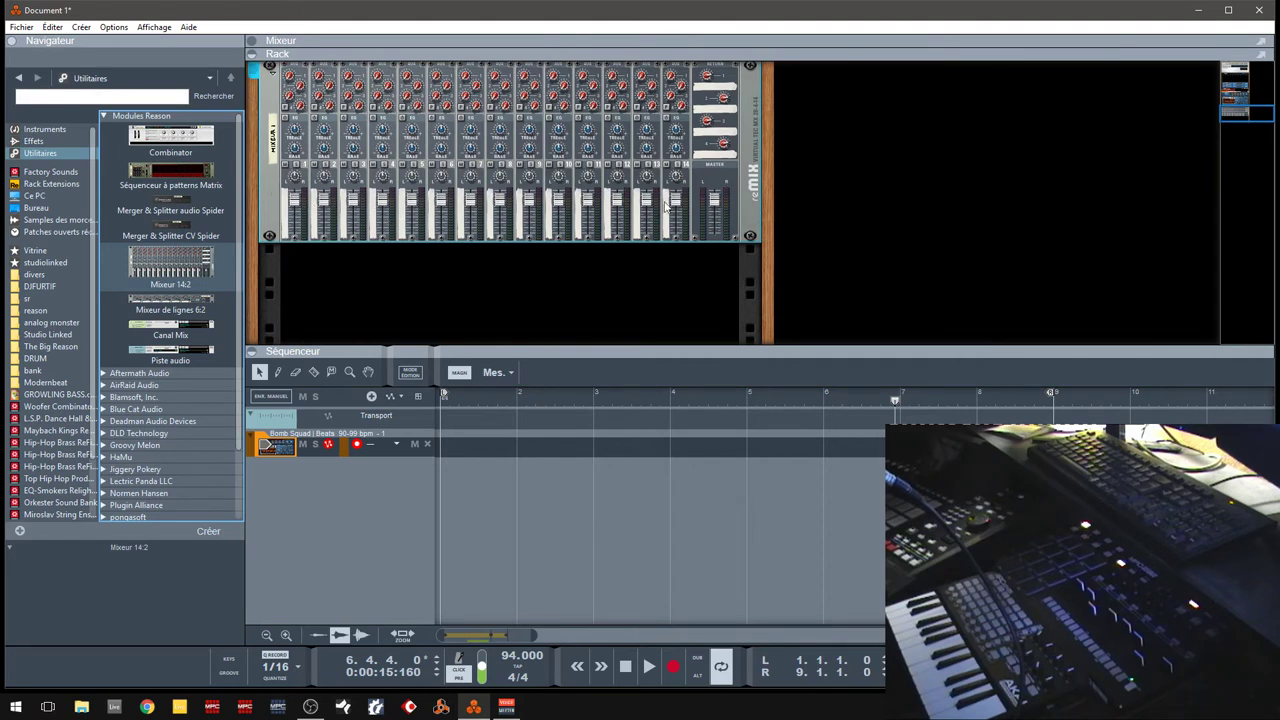
click(273, 198)
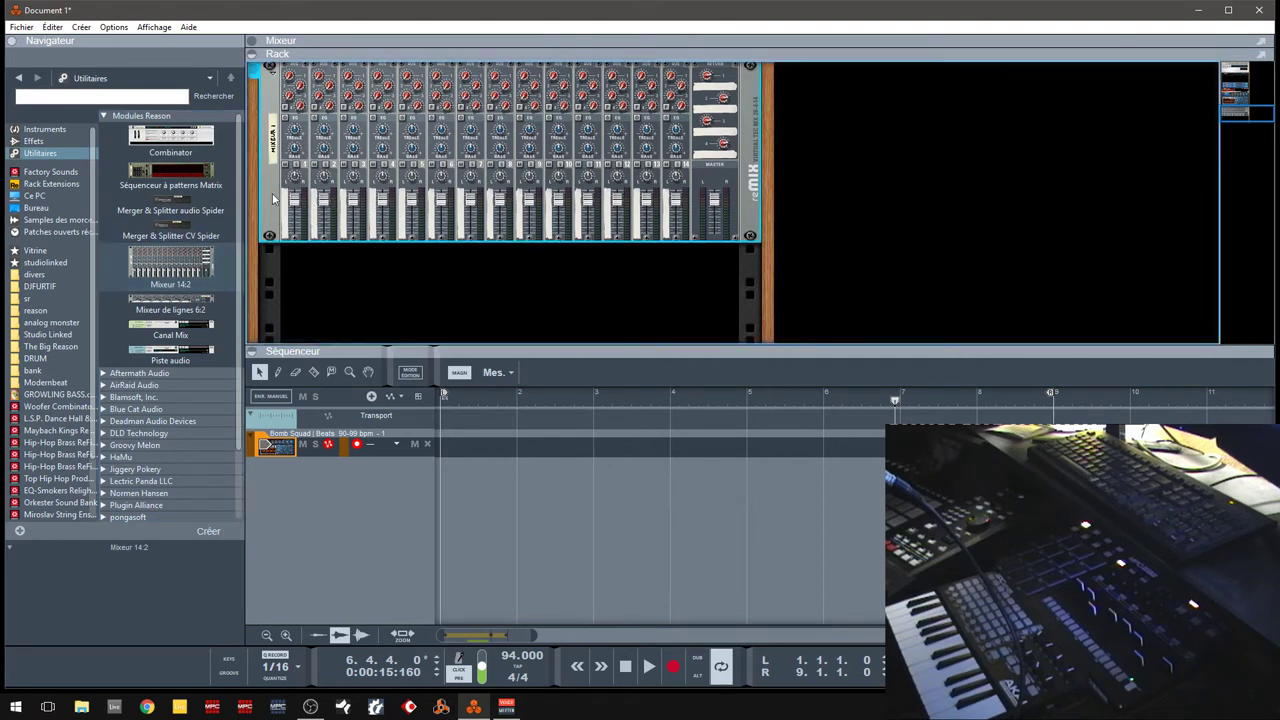
right_click(273, 198)
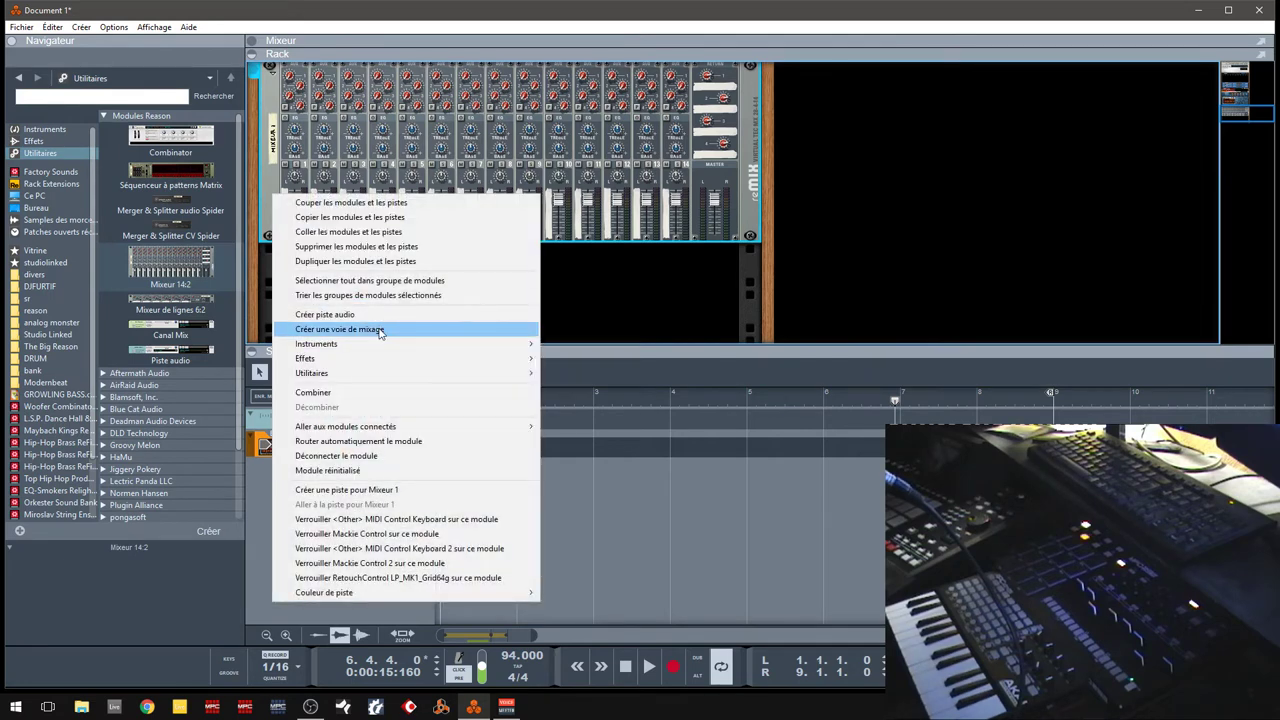
click(421, 491)
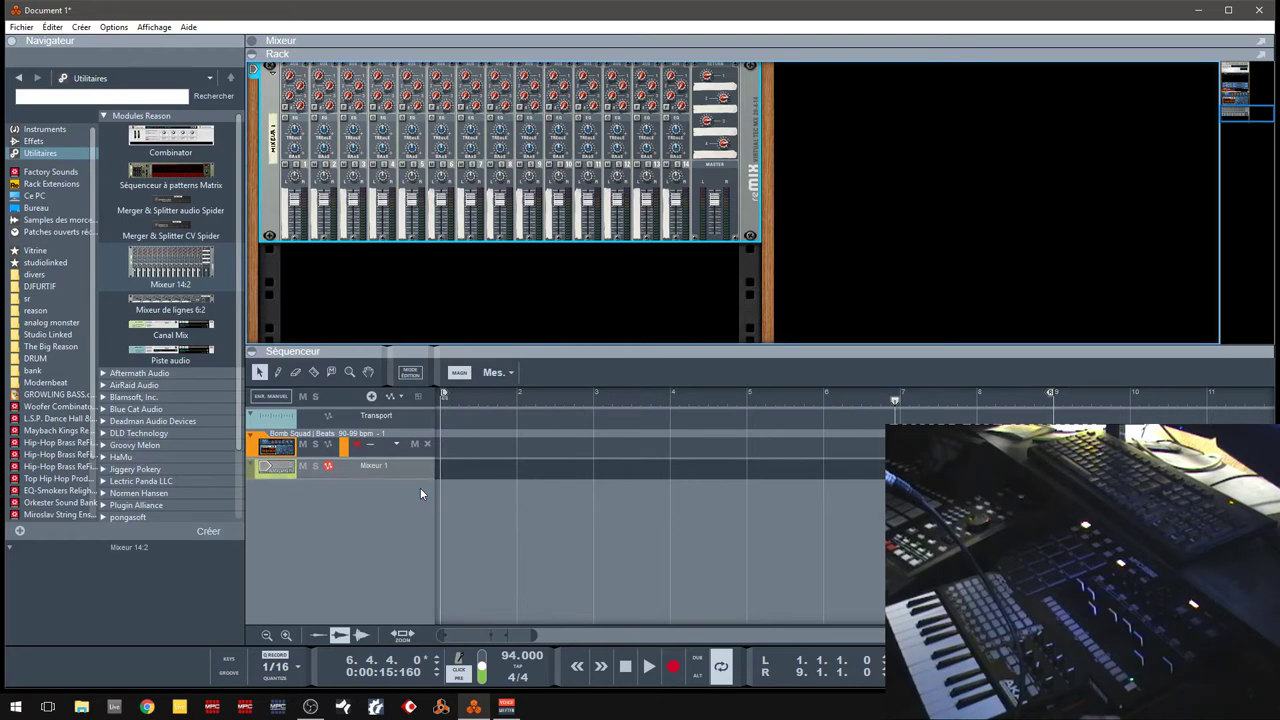
- Record volume automation for the 14:2 mixer's channels from the hardware faders on its track and join the recorded clips
click(405, 469)
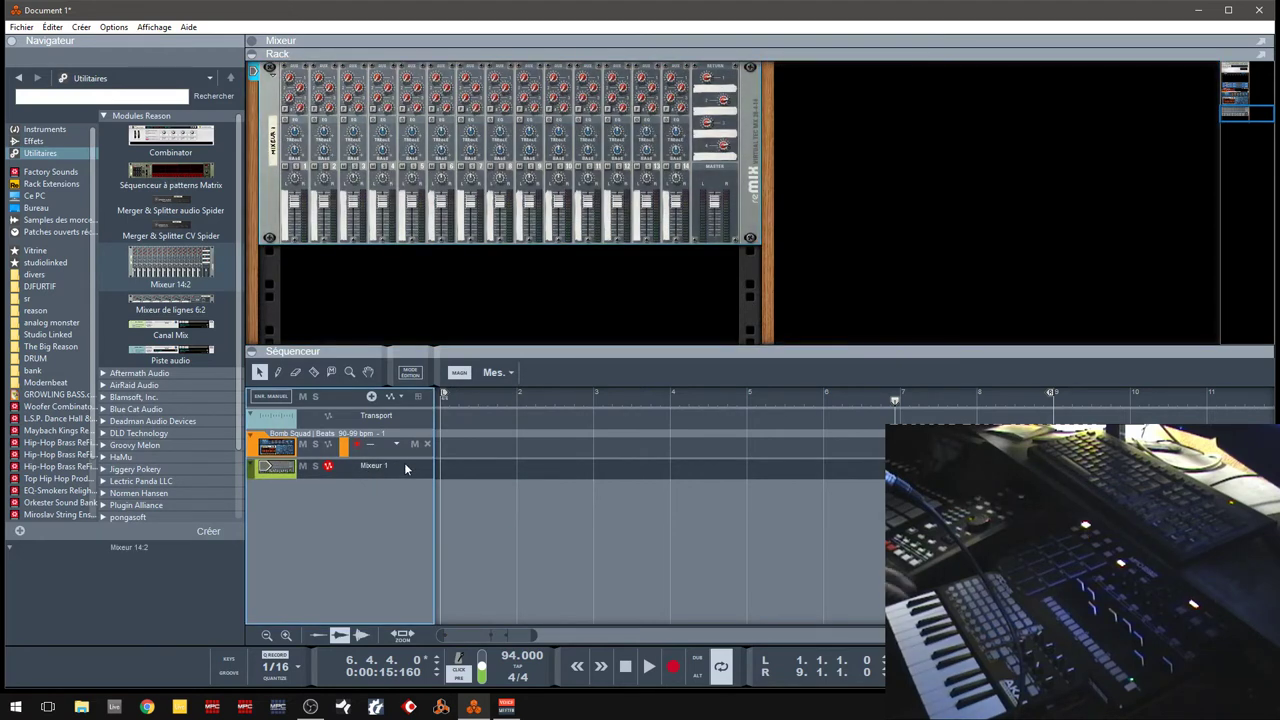
click(674, 668)
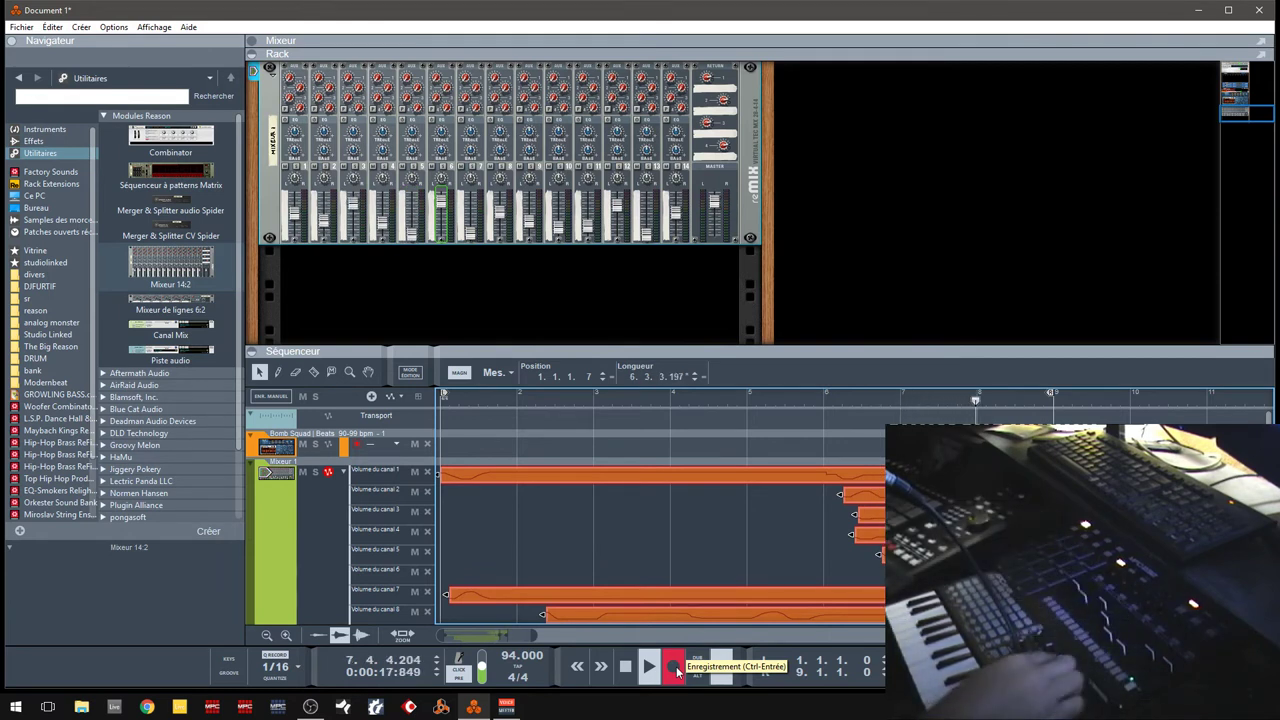
click(675, 668)
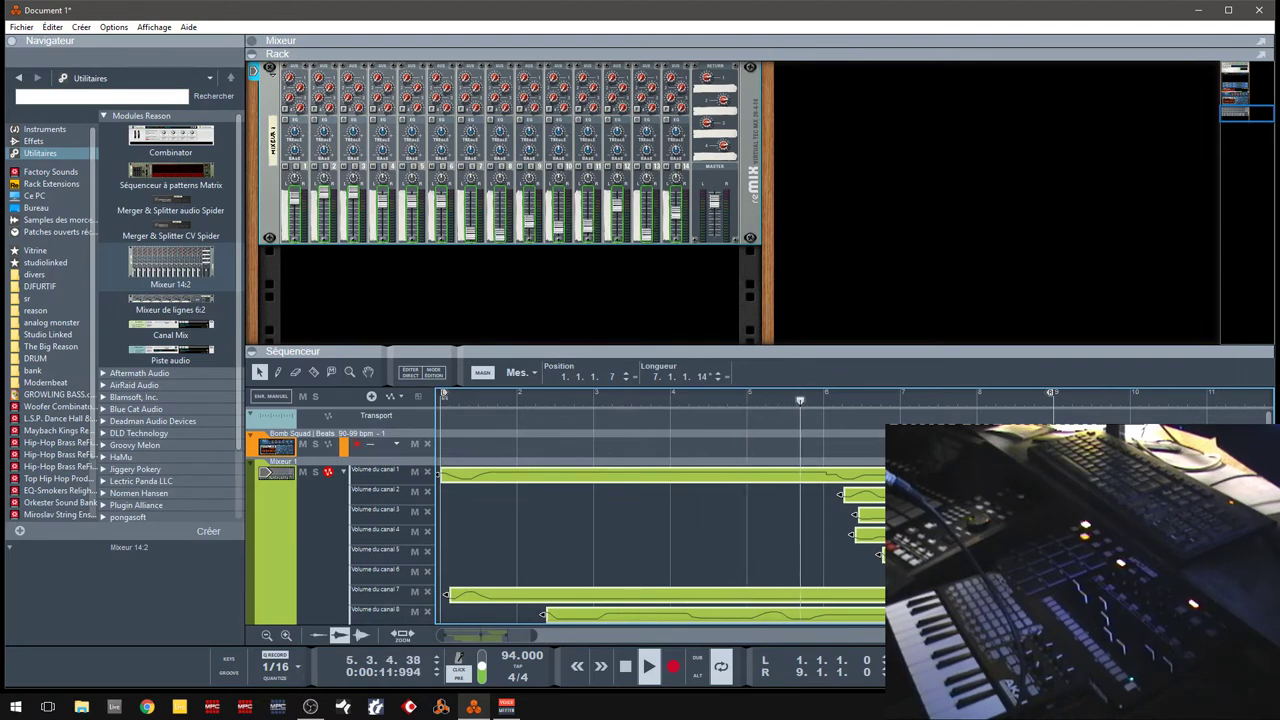
right_click(940, 494)
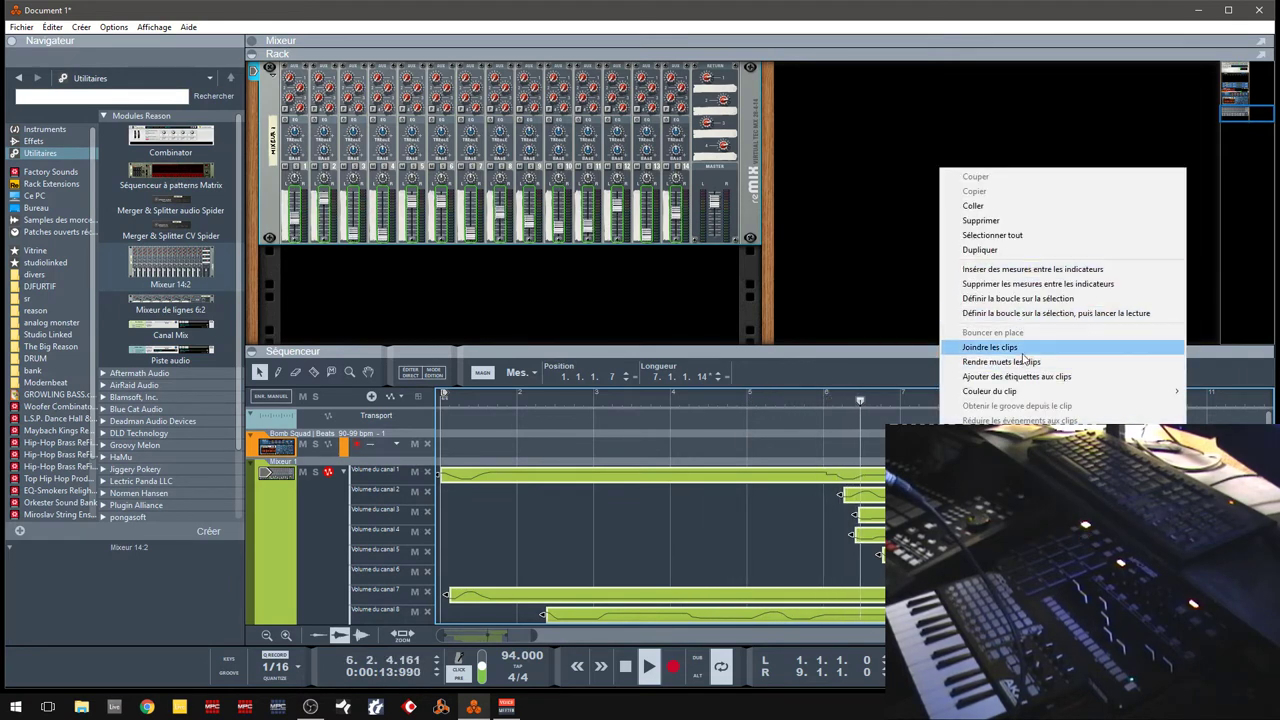
click(990, 347)
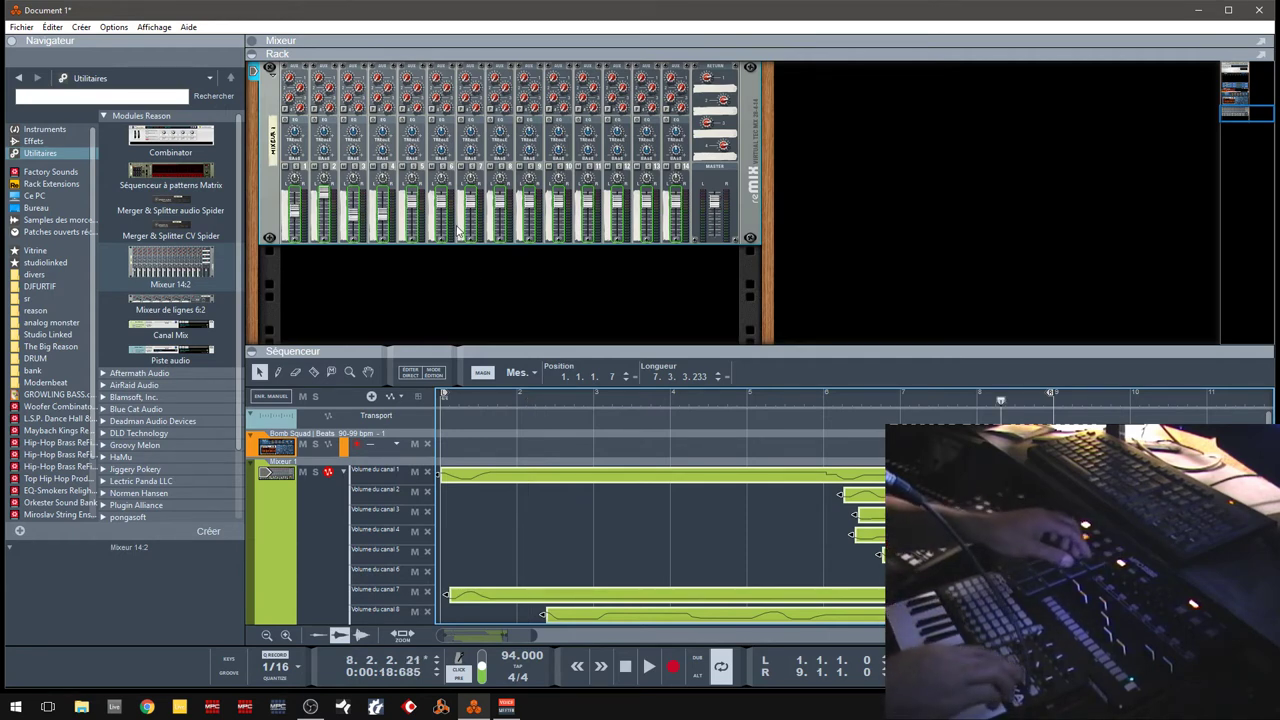
- Record pan automation for the mixer's channels 1 to 7 and enlarge the sequencer to show all automation lanes
key(ctrl+Return)
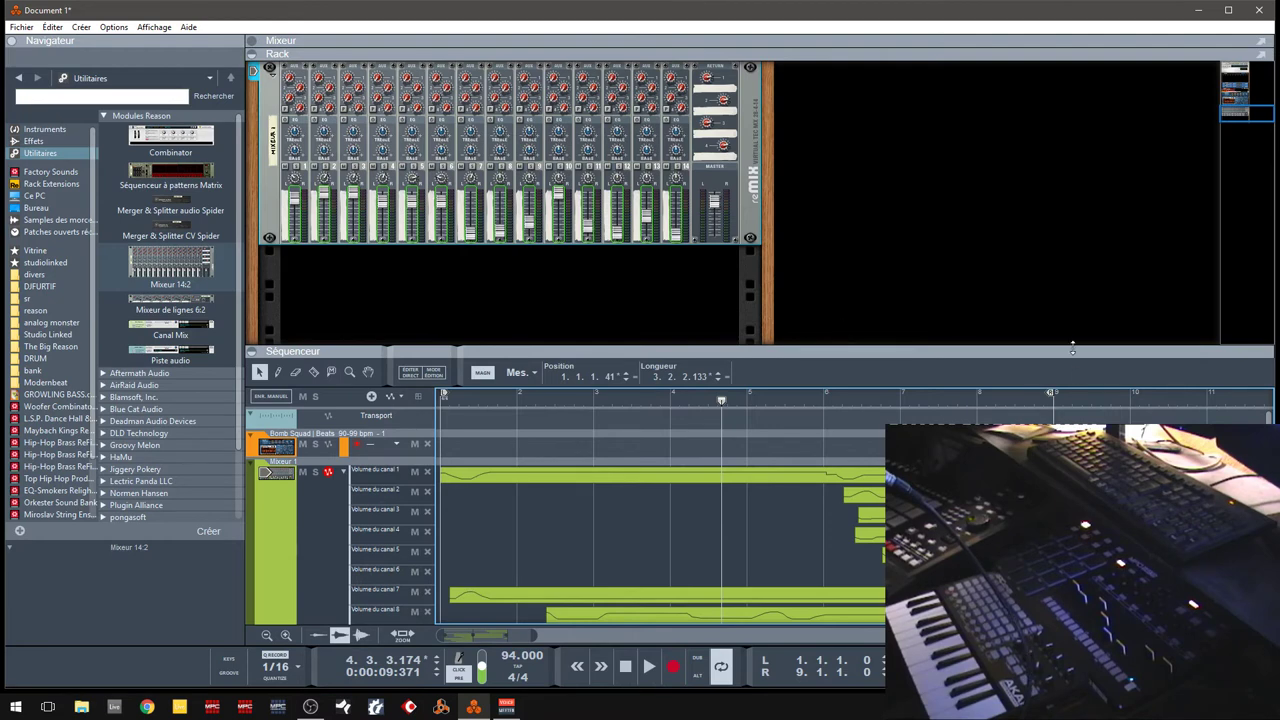
drag(1072, 347, 1053, 60)
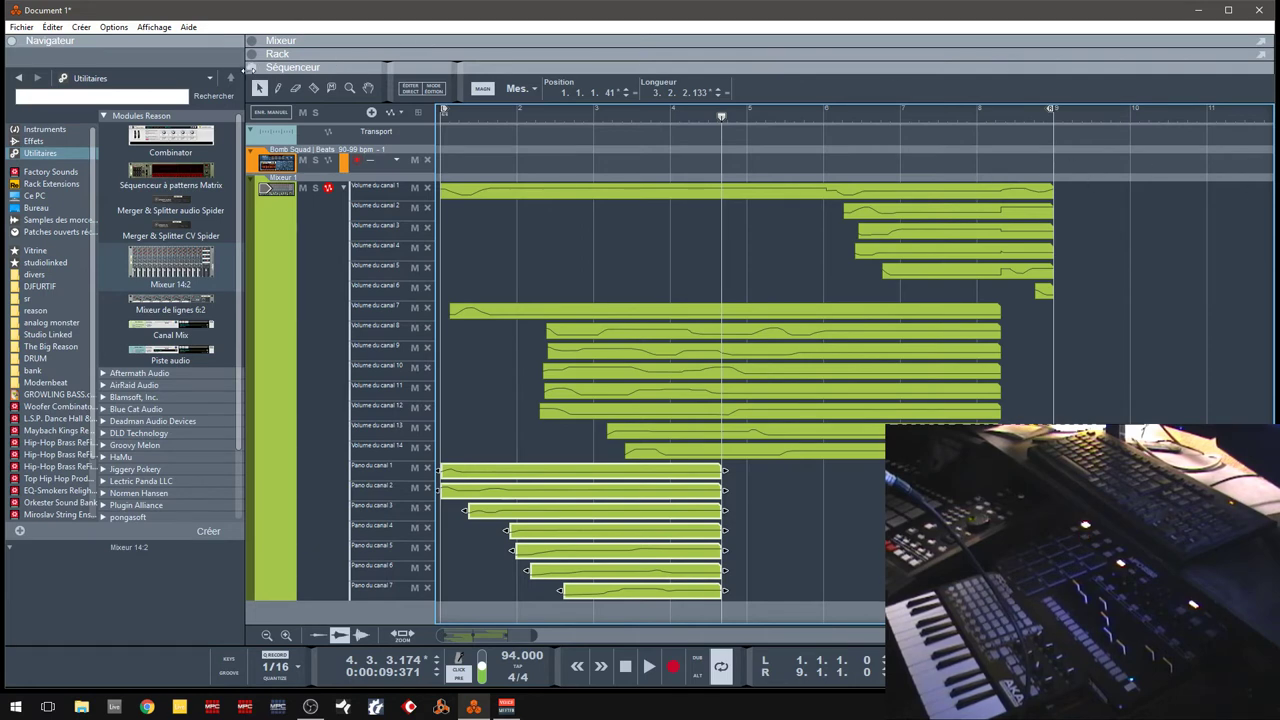
- Fold the sequencer to show the rack and main mixer, and delete the 14:2 mixer with its whole device group
click(243, 67)
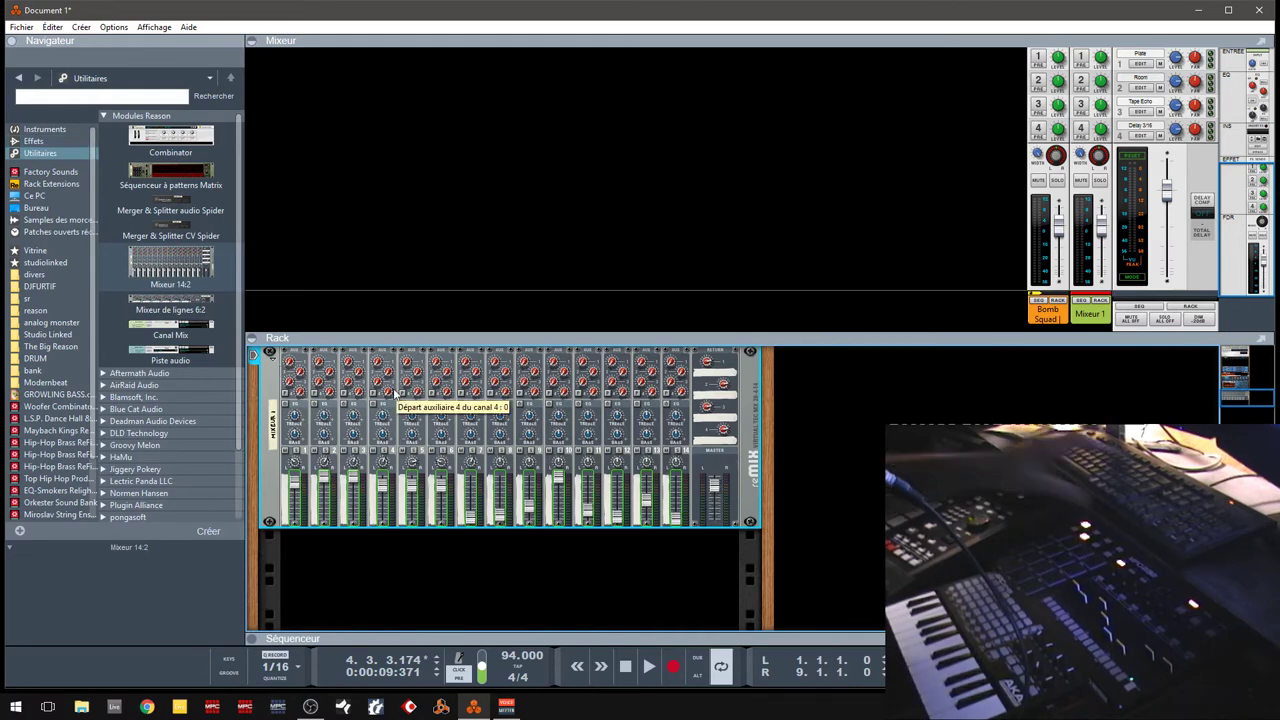
key(Delete)
click(539, 383)
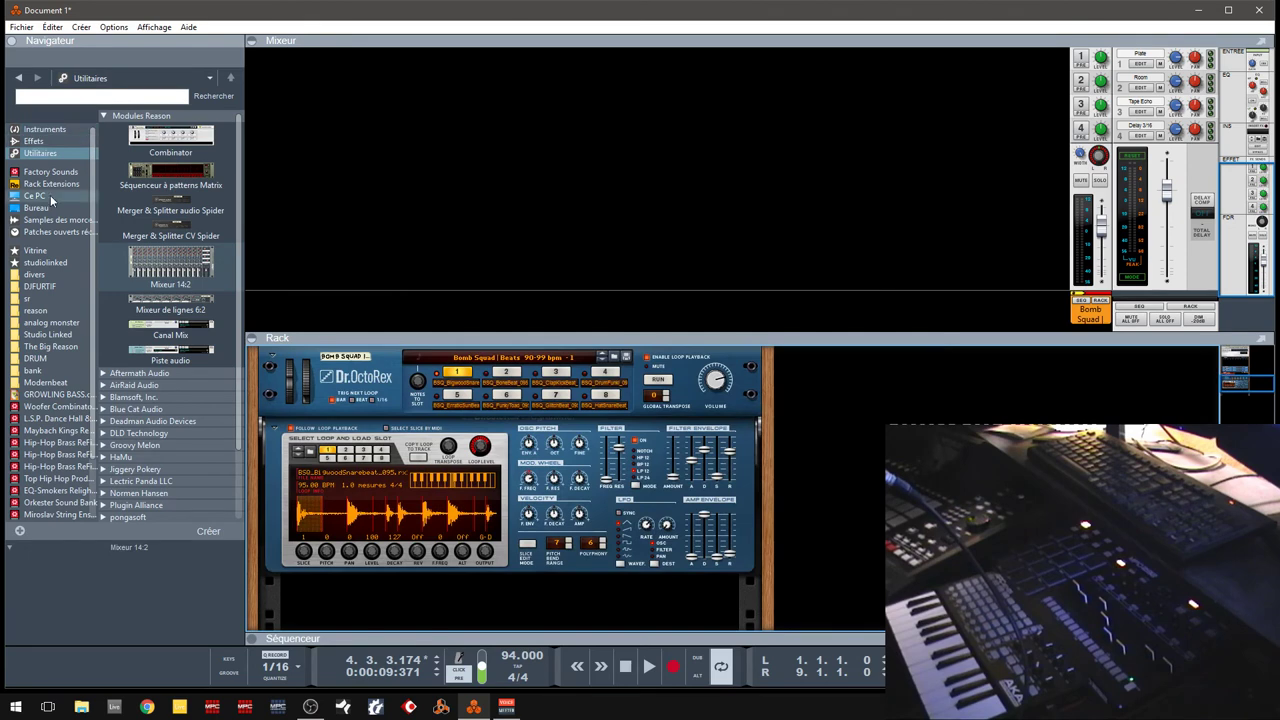
- Add the AIR Music Technology Xpand!2_x64 instrument to the rack below the Dr. OctoRex
click(45, 130)
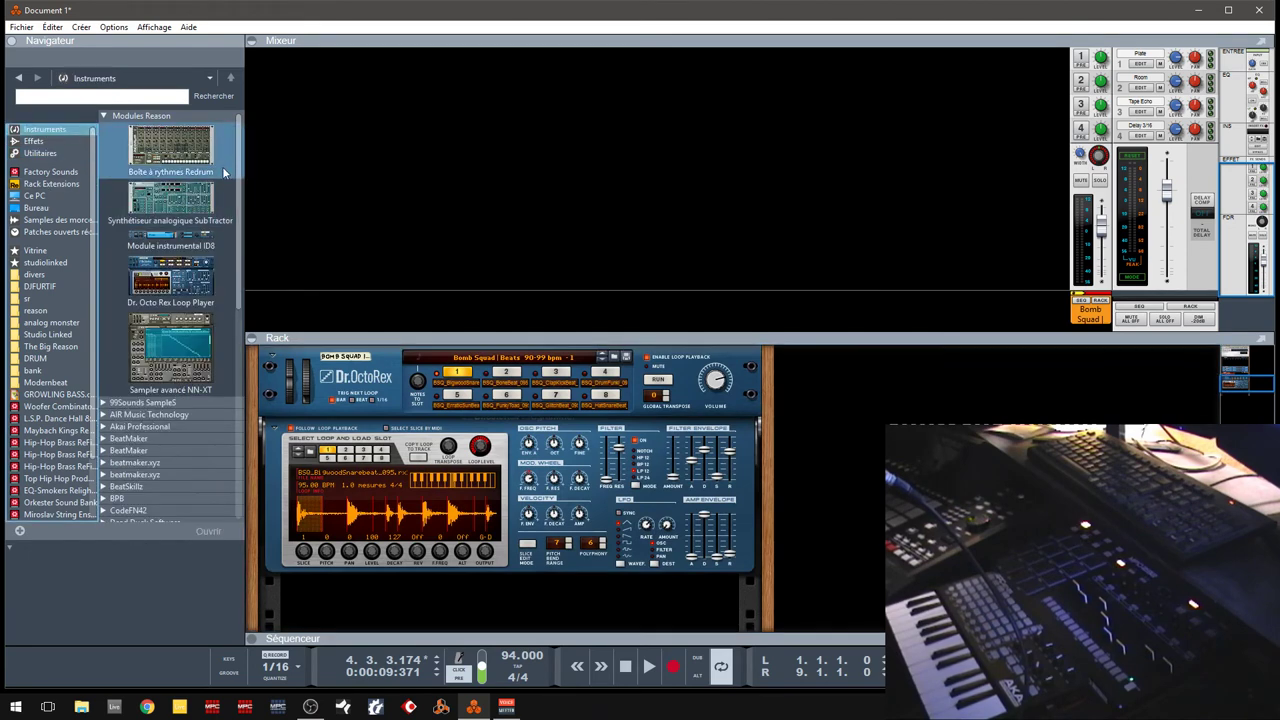
scroll(137, 258, down, 3)
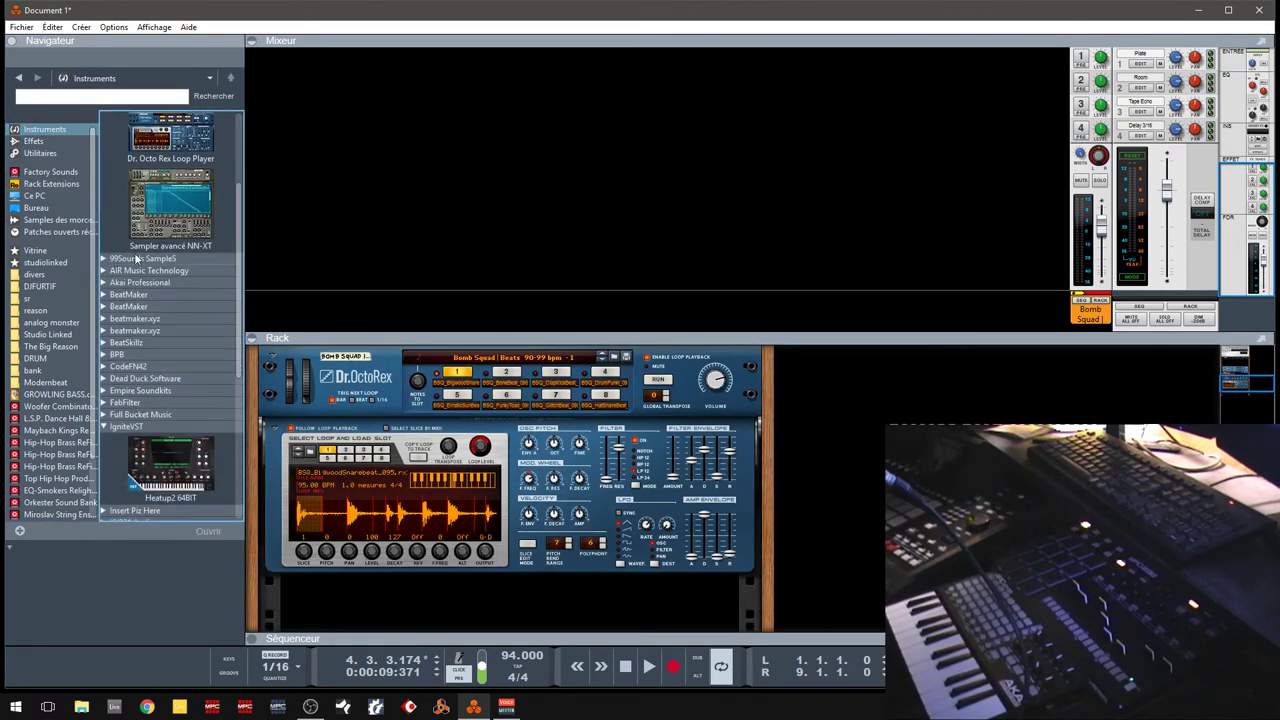
click(103, 258)
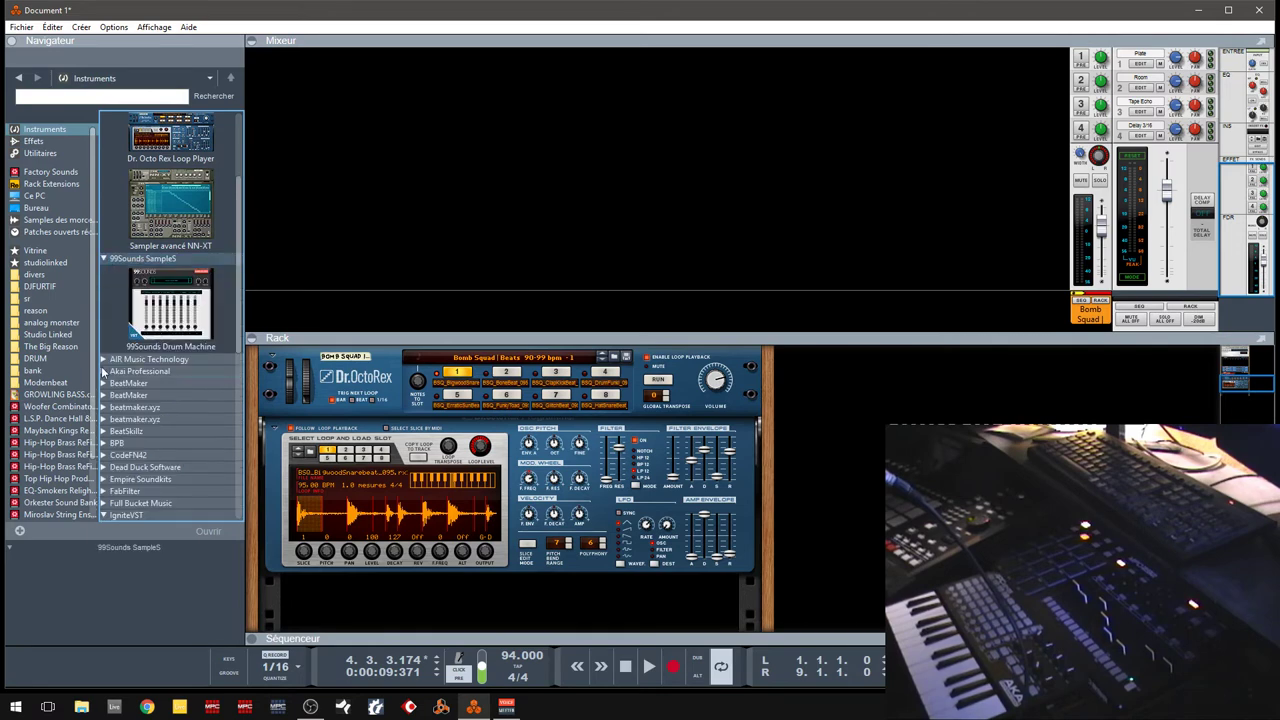
click(104, 365)
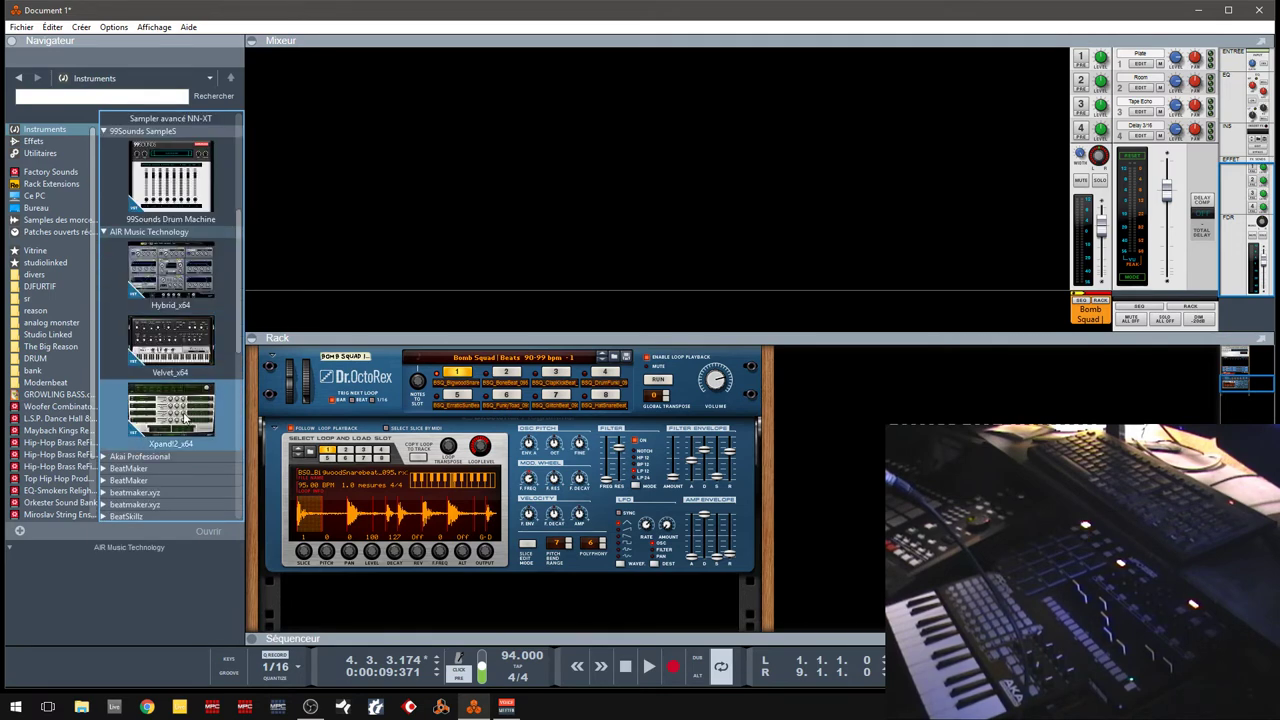
mouse_move(180, 410)
mouse_down()
mouse_move(465, 648)
mouse_move(470, 618)
mouse_move(655, 540)
mouse_move(628, 535)
mouse_up()
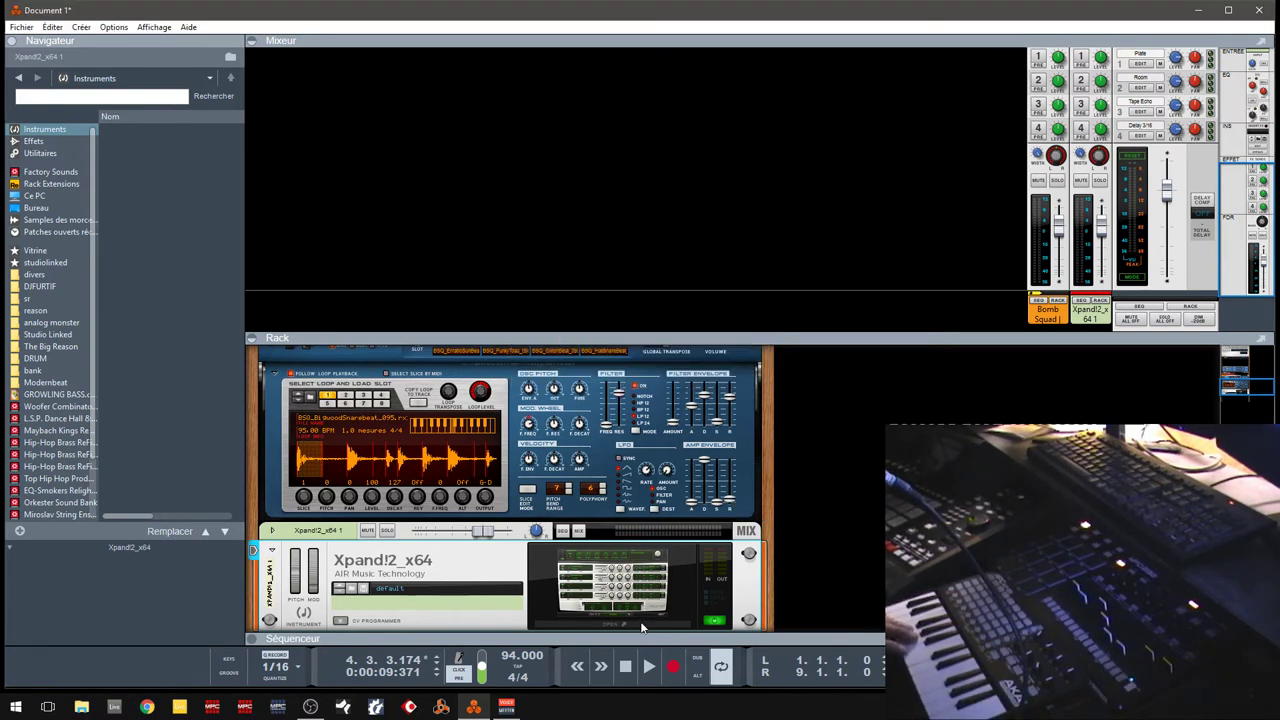
- Open the Xpand!2 plug-in window, move it clear of the track list, and unfold the sequencer with the Xpand!2 track selected
click(640, 626)
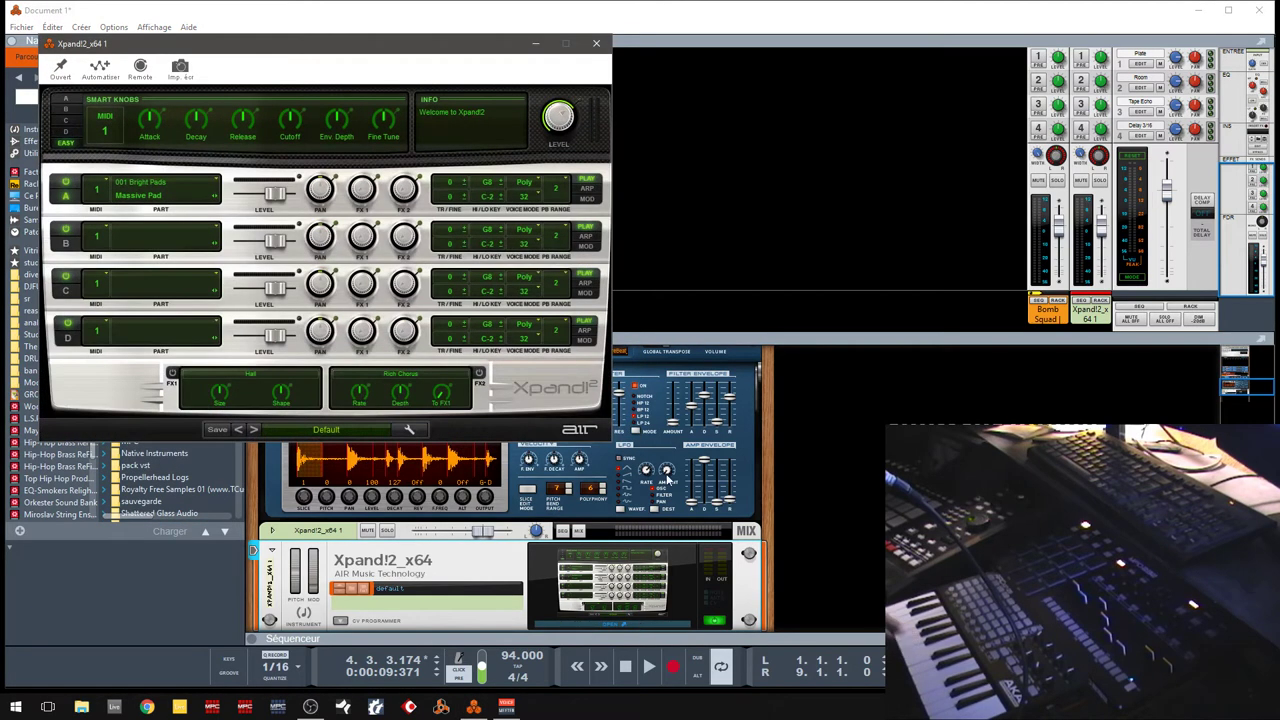
click(252, 640)
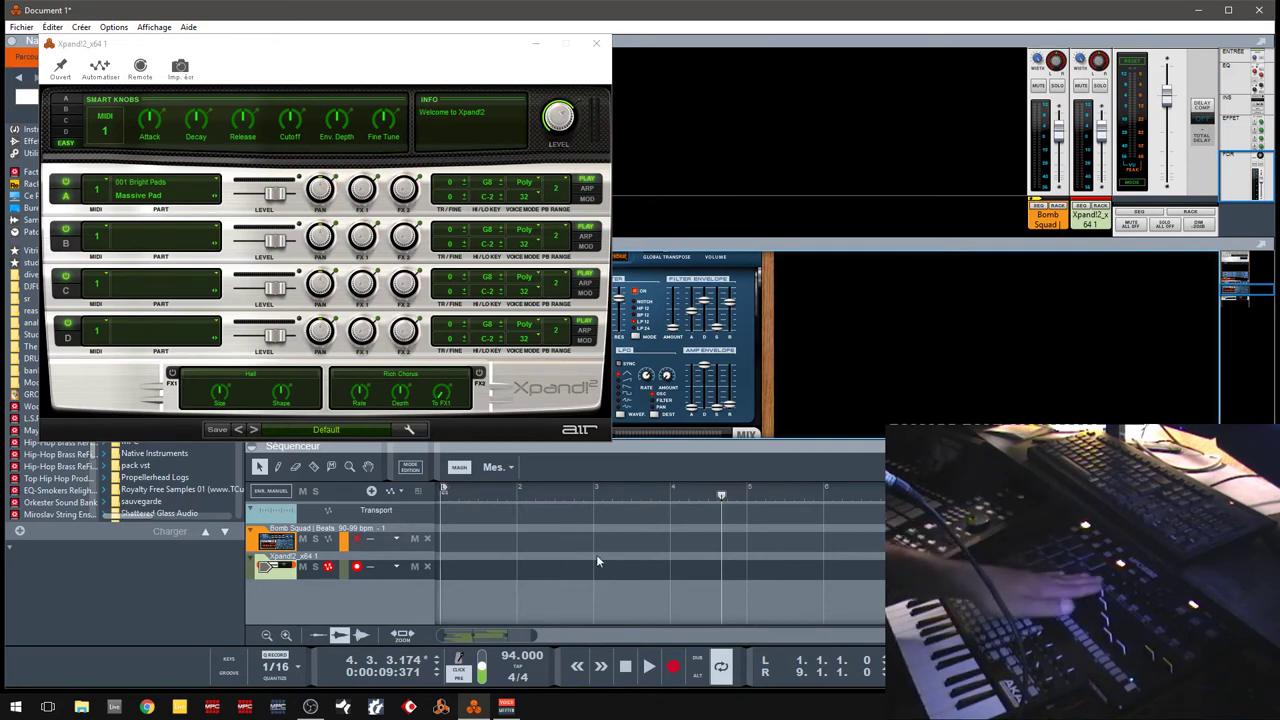
click(284, 573)
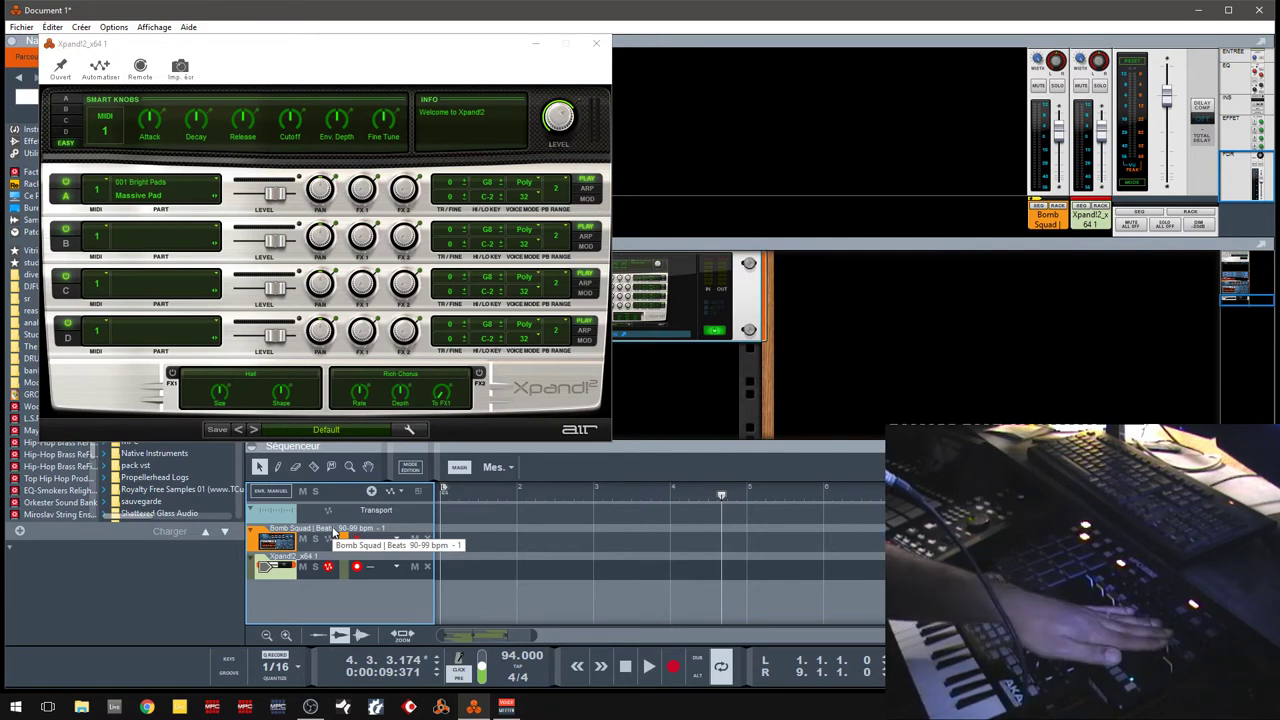
drag(298, 43, 709, 56)
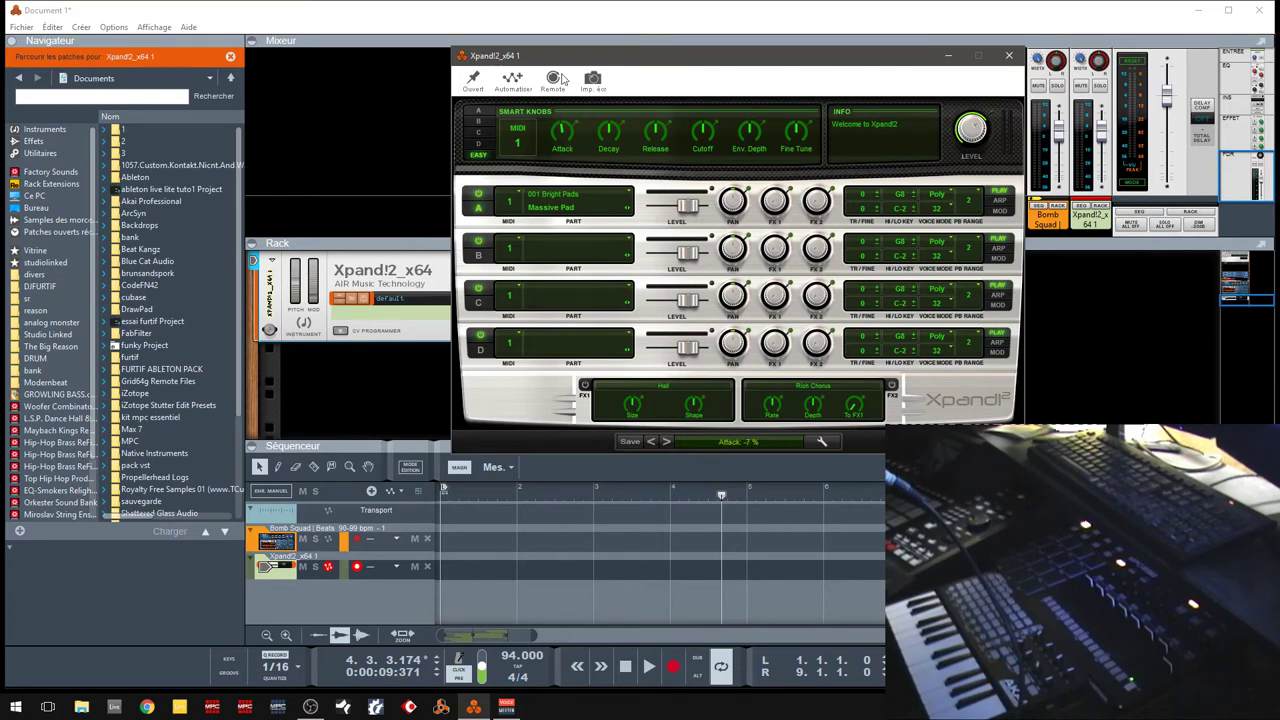
- Assign a remote override for Xpand!2's Attack smart knob to Knob 1 of the Akai MPD32
click(553, 84)
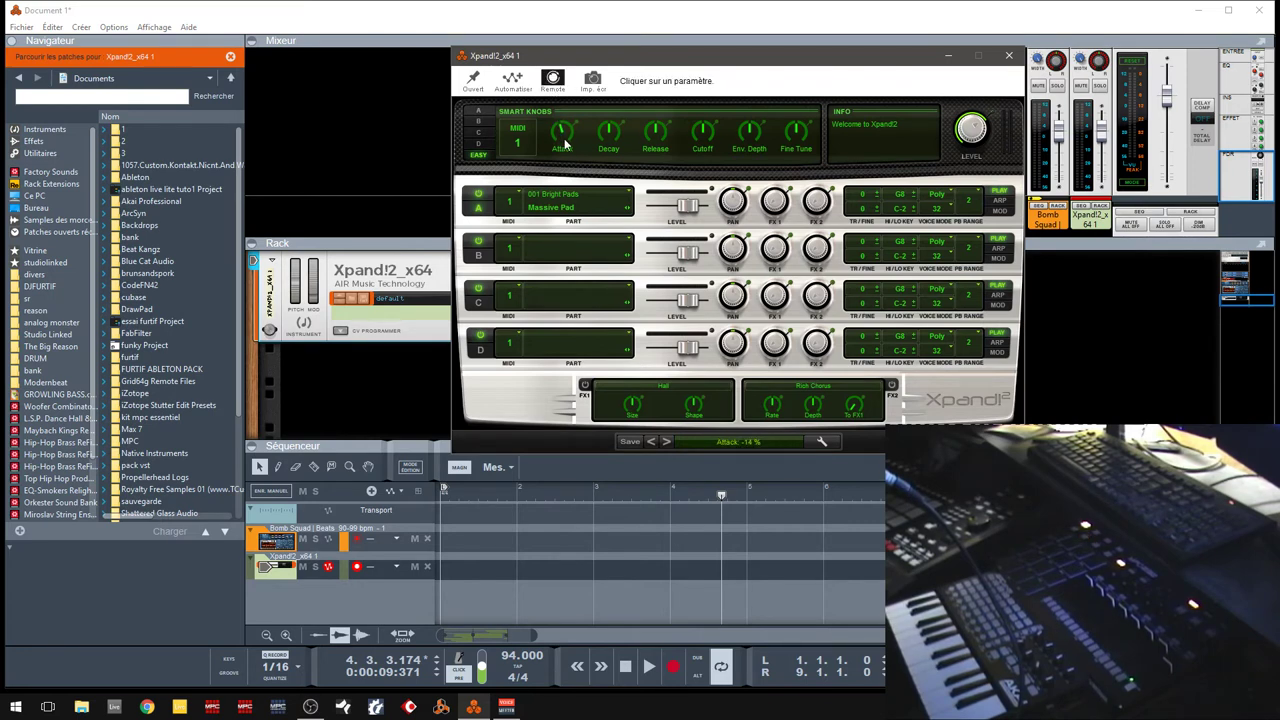
click(565, 130)
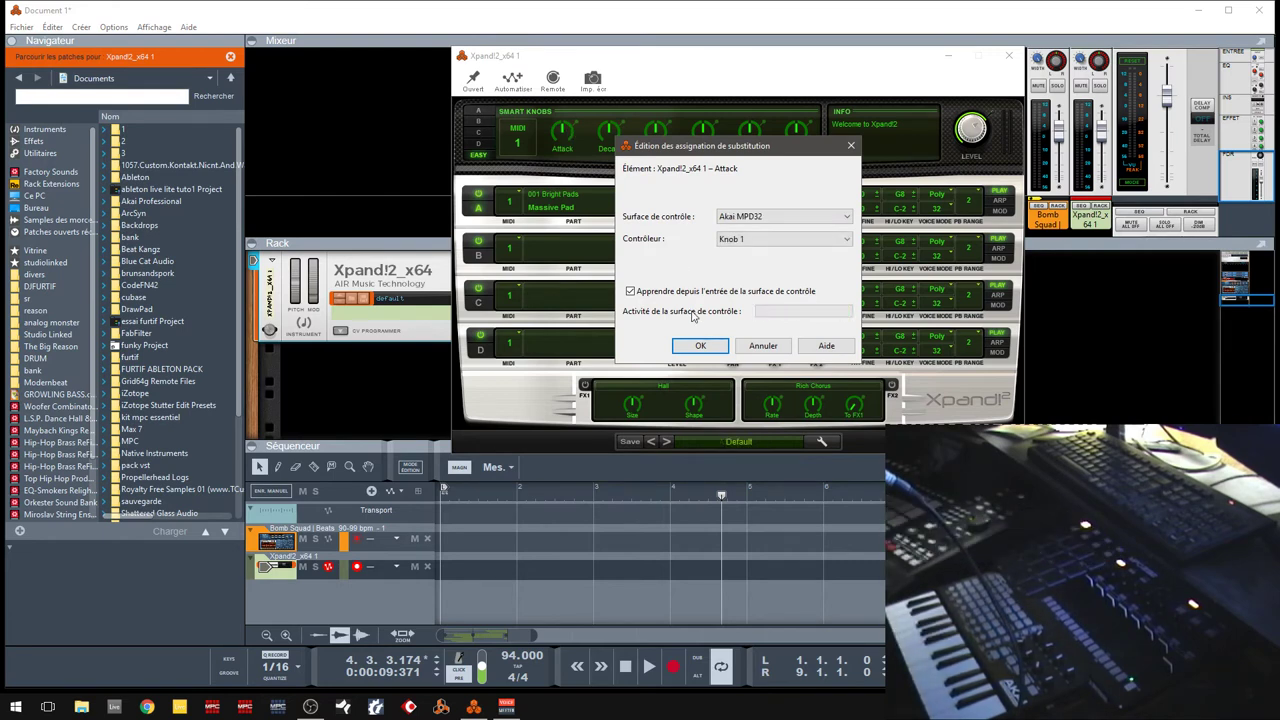
click(700, 347)
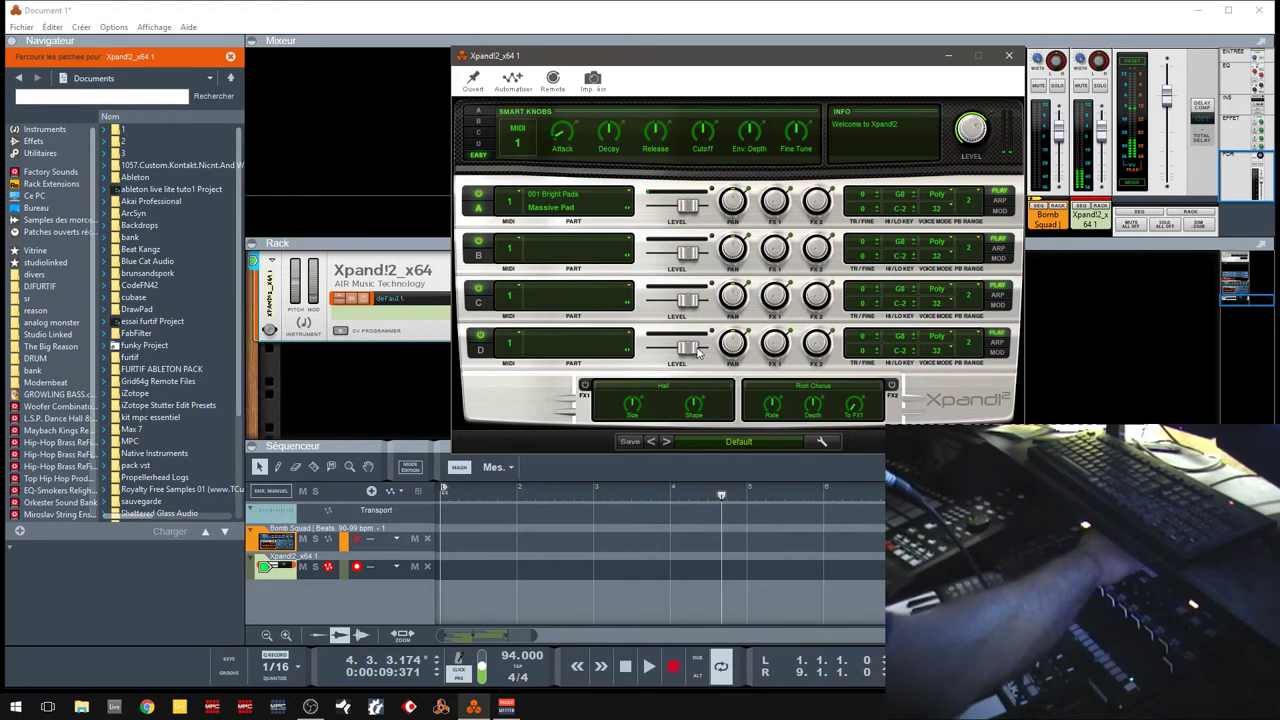
- Assign a remote override for Xpand!2's Cutoff smart knob to Knob 4 of the Akai MPD32
right_click(705, 140)
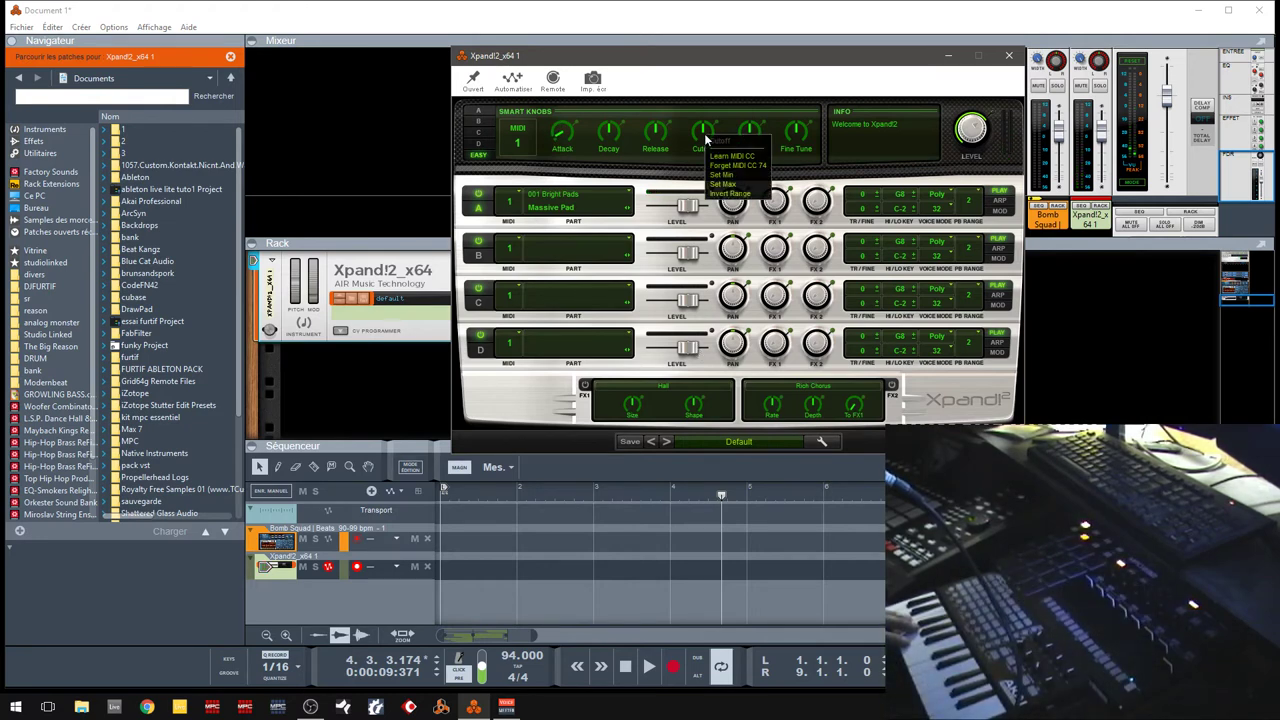
click(704, 131)
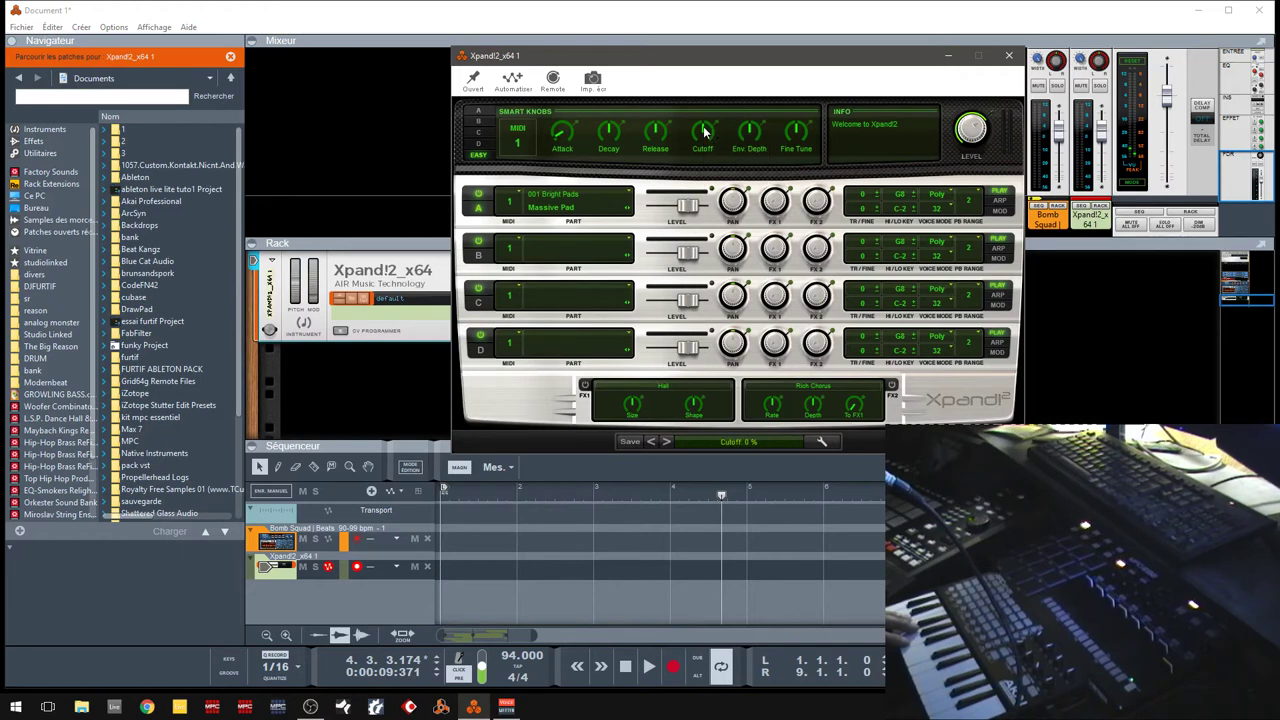
click(556, 79)
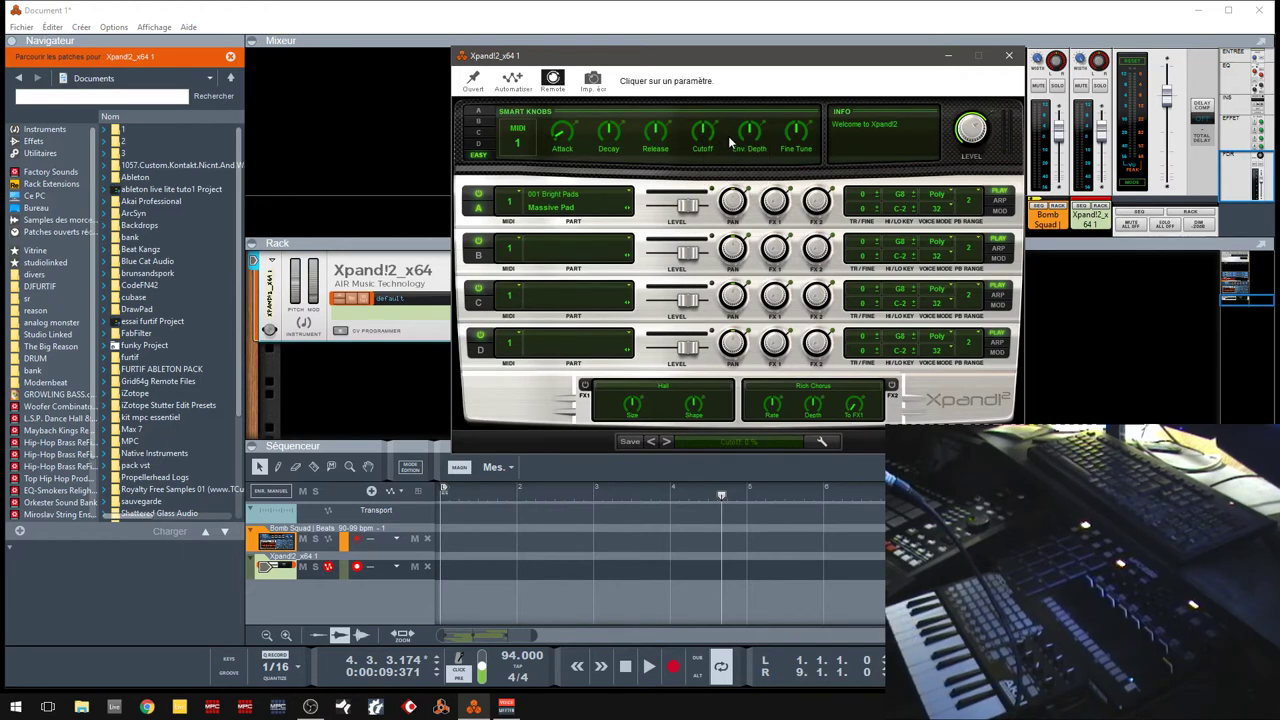
drag(705, 129, 705, 137)
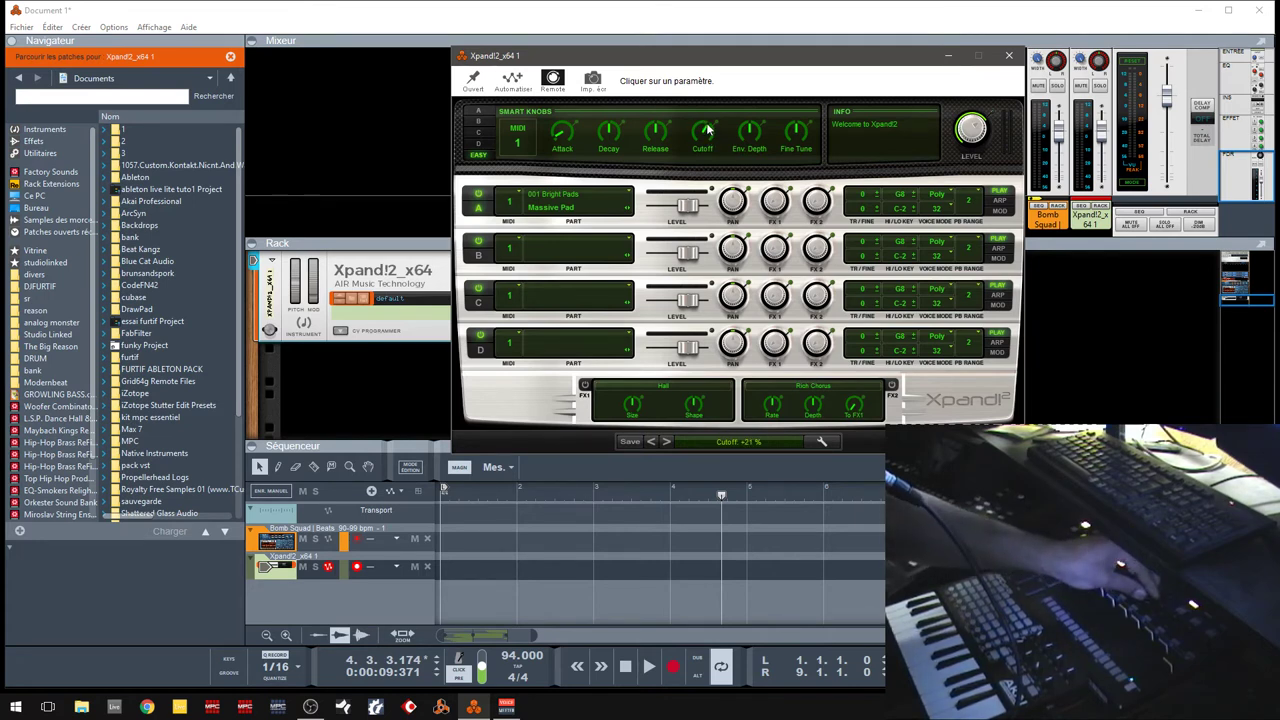
double_click(705, 133)
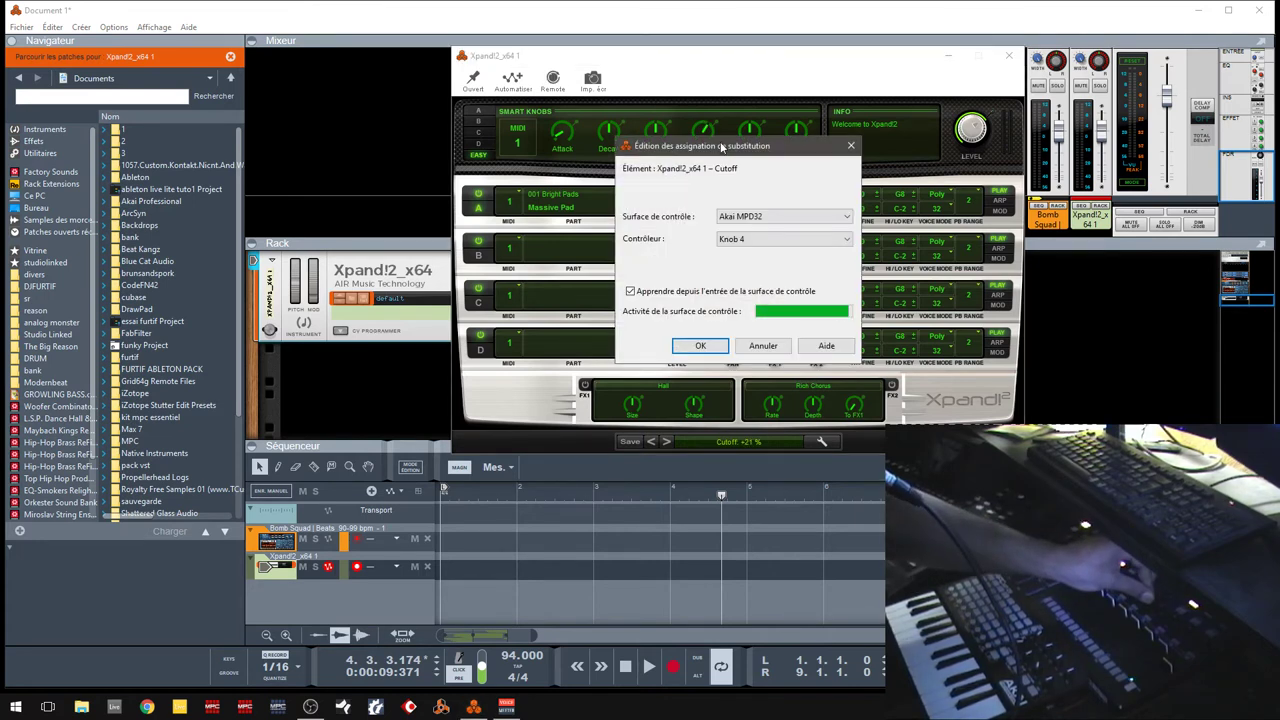
click(715, 345)
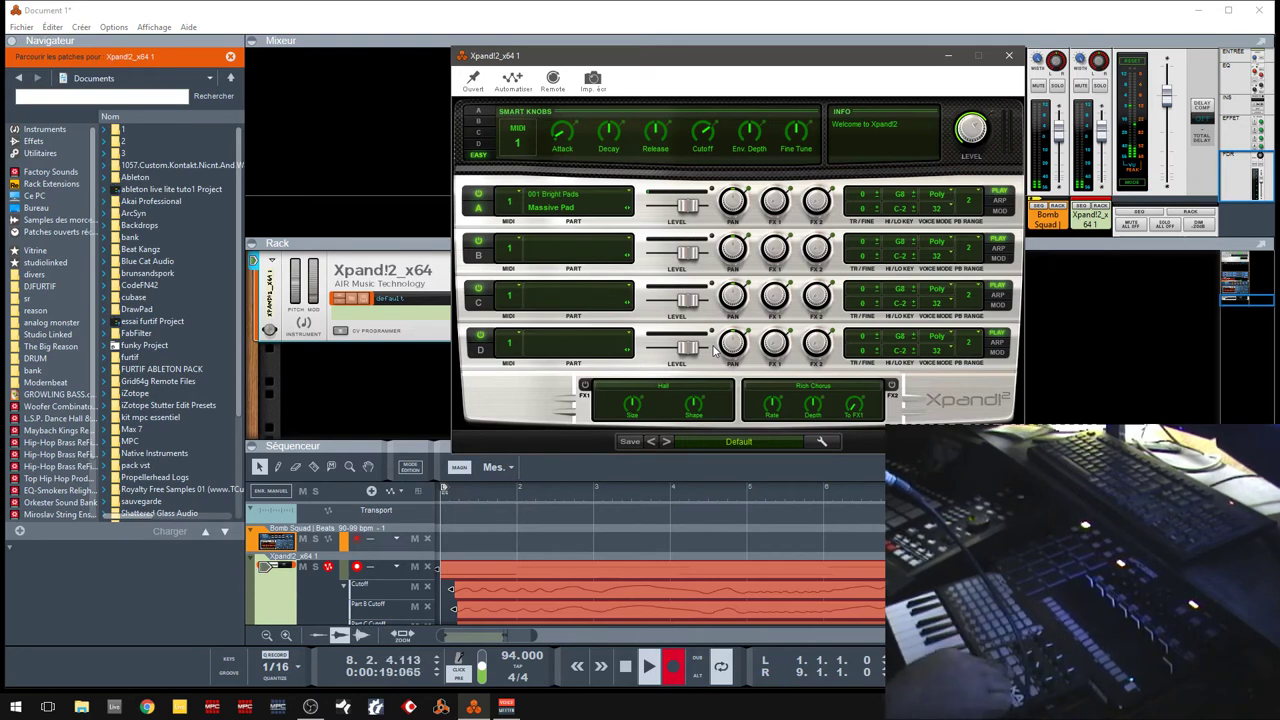
- Record Cutoff automation from the hardware knob on the Xpand!2 track, enlarge the sequencer to show its lanes, and play the take back
key(space)
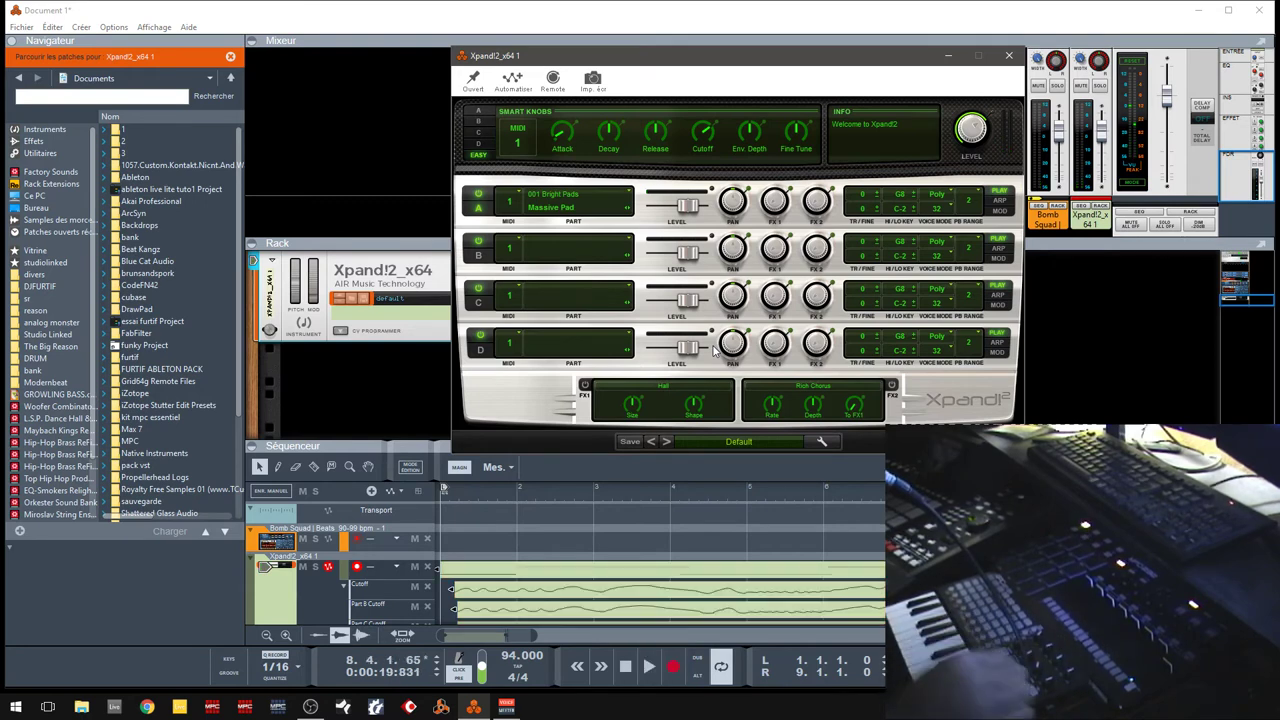
key(shift+Return)
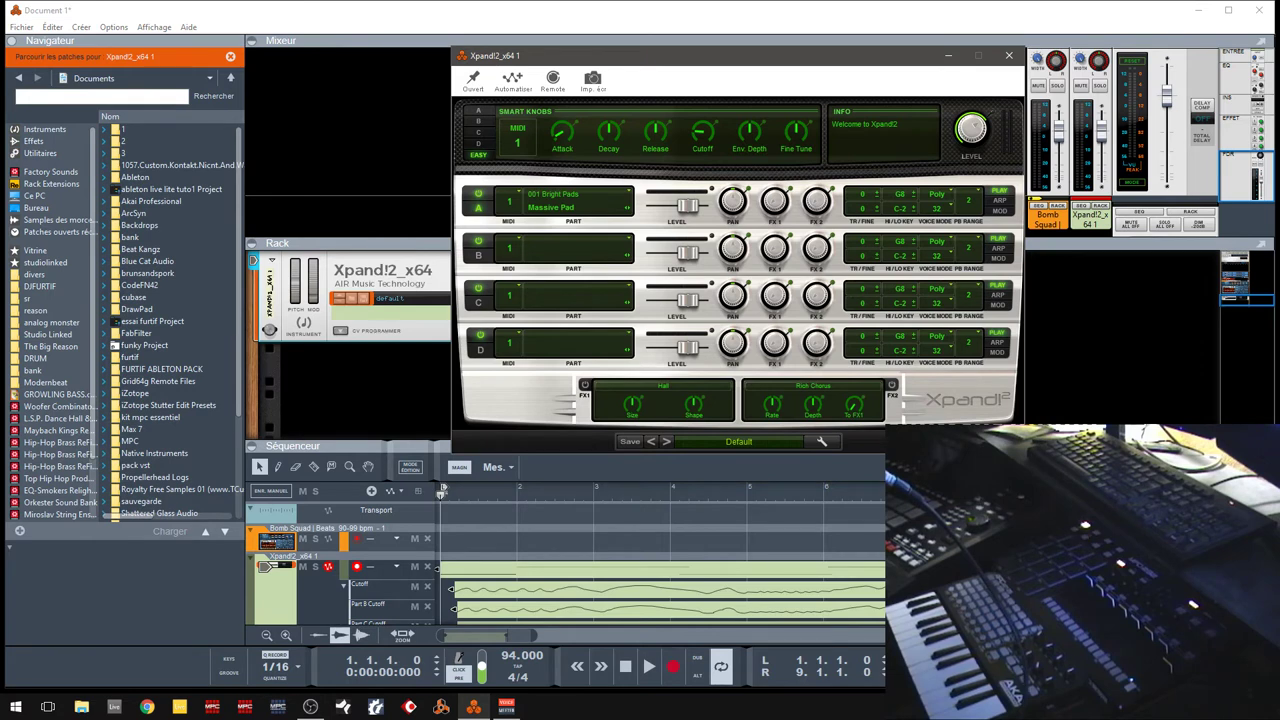
click(965, 571)
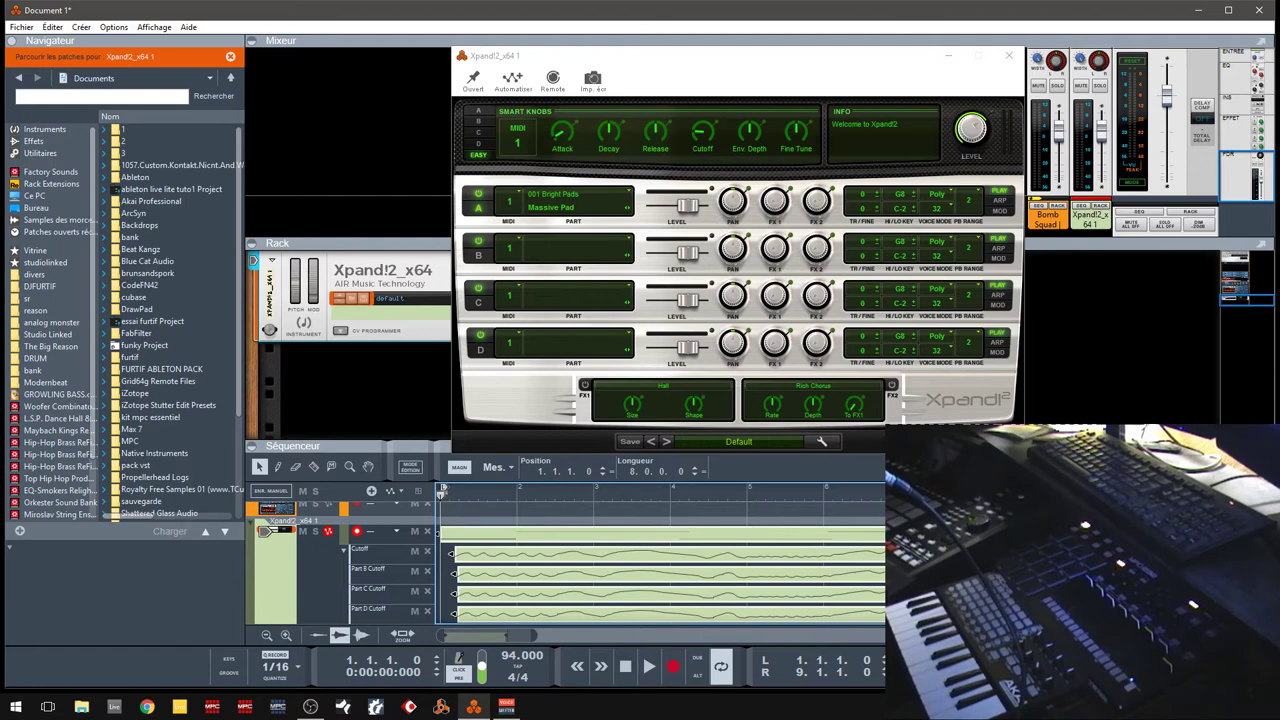
drag(1149, 361, 1149, 333)
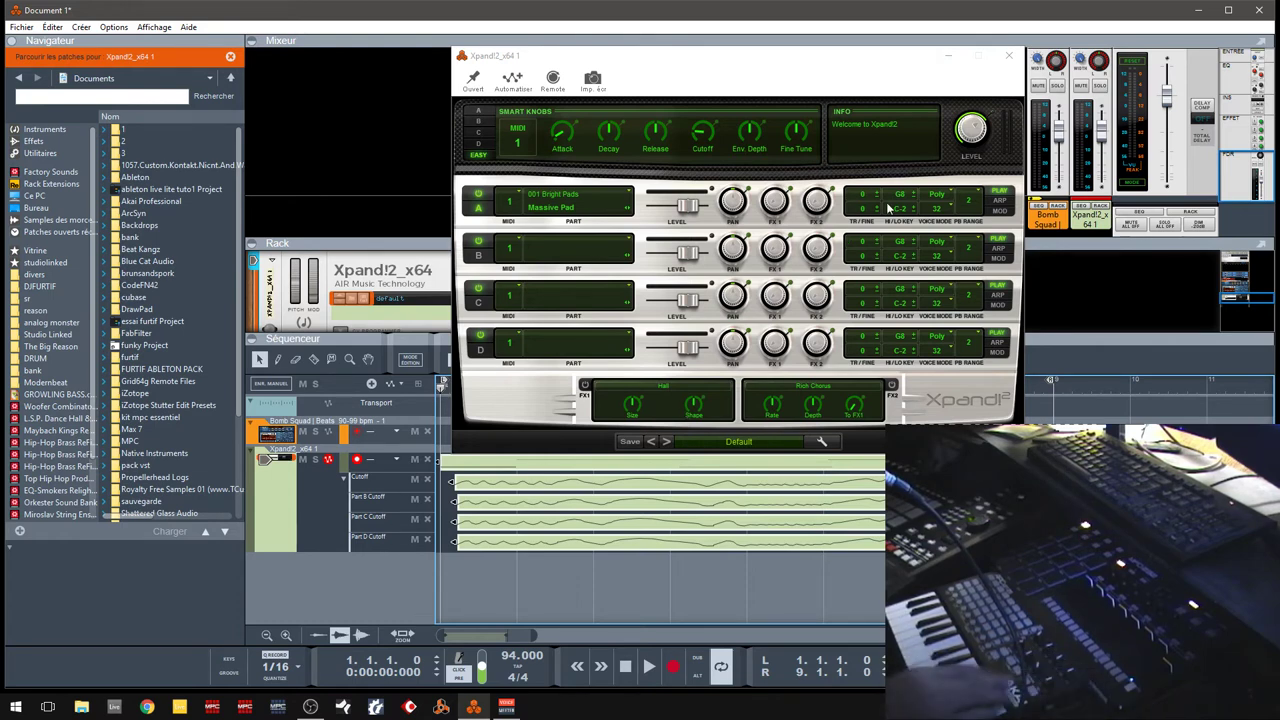
key(space)
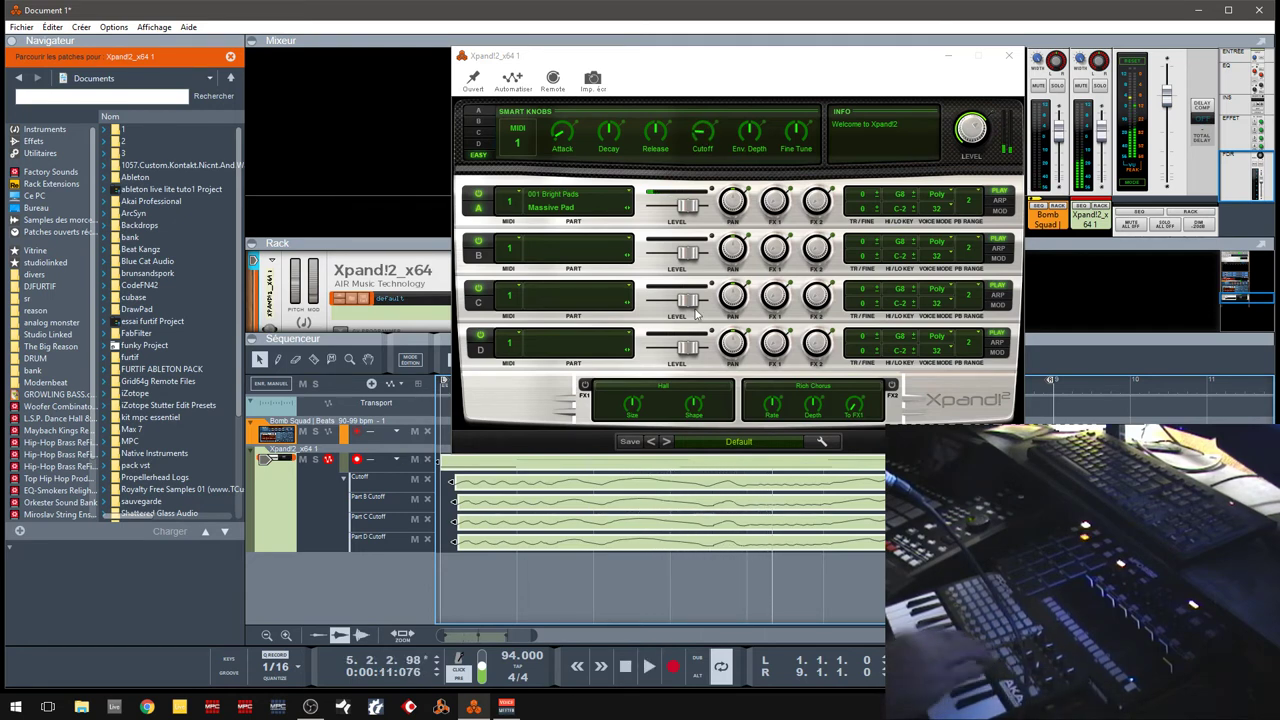
- Close the Xpand!2 plug-in window and delete the instrument with its whole device group
click(1008, 55)
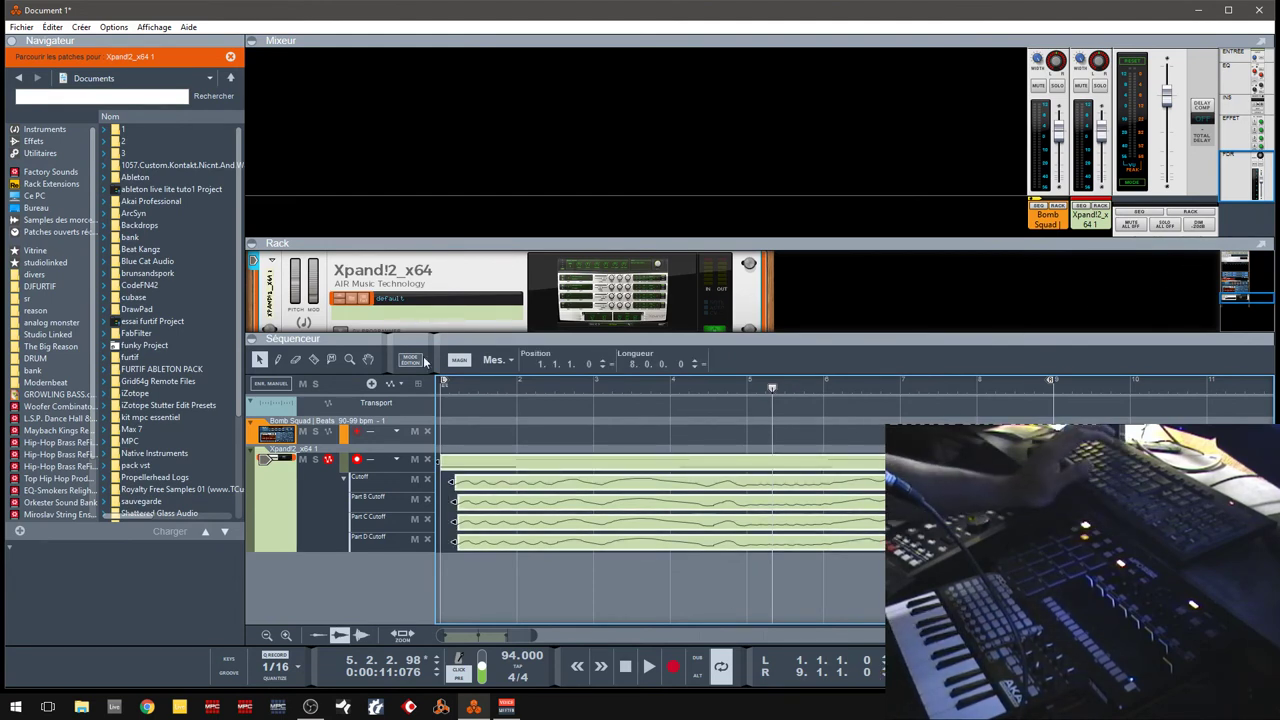
click(462, 279)
key(Delete)
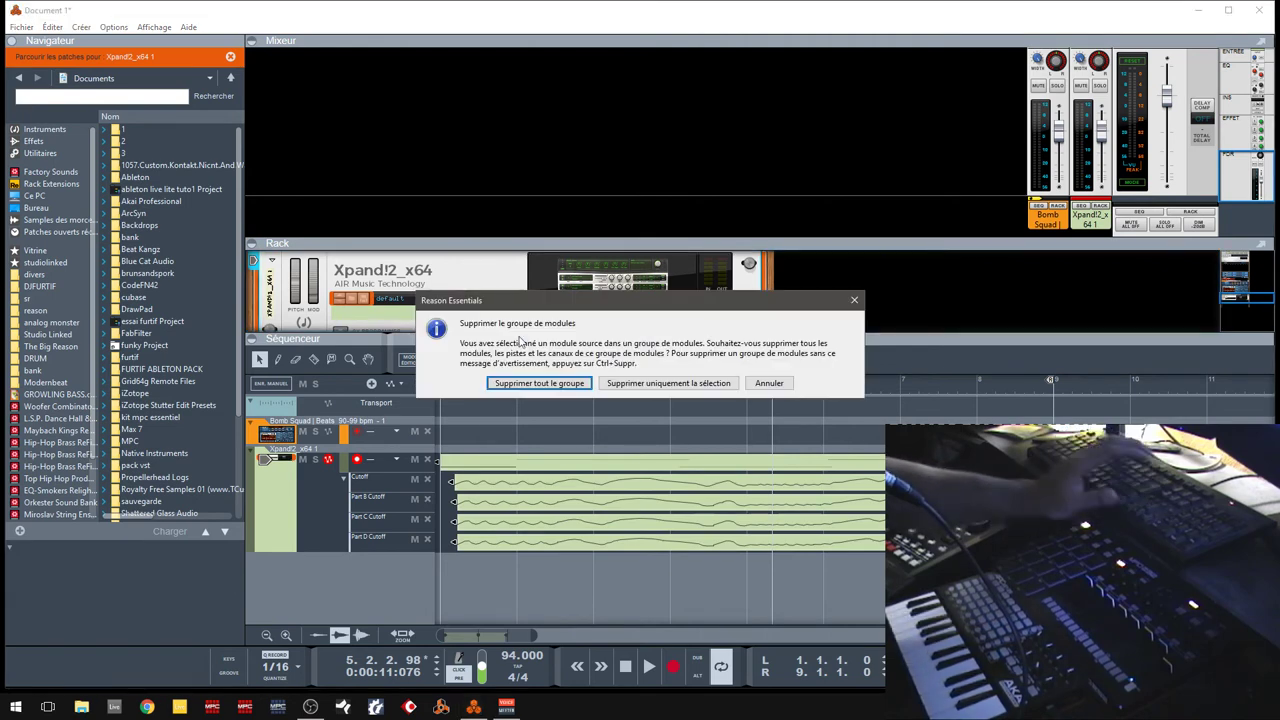
key(Escape)
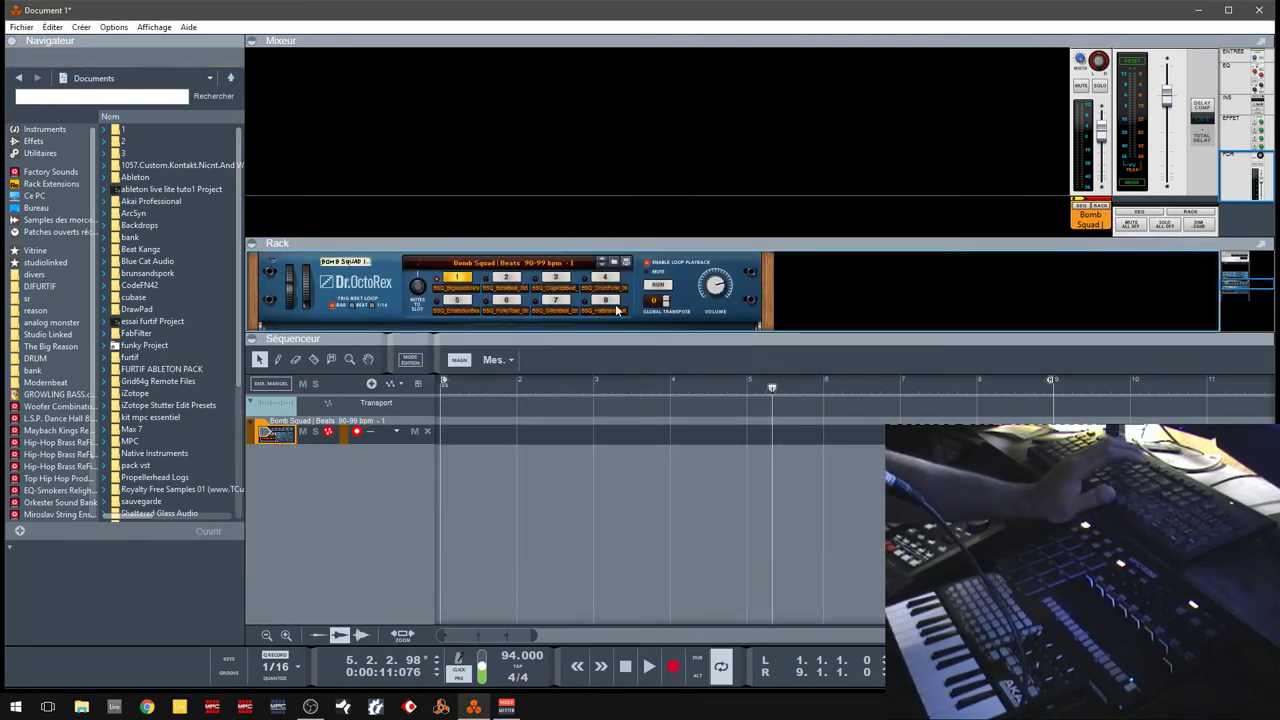
- Enlarge the rack around the Dr. OctoRex, record its pattern-selection automation from the controller, and remove the recorded note clip
click(601, 266)
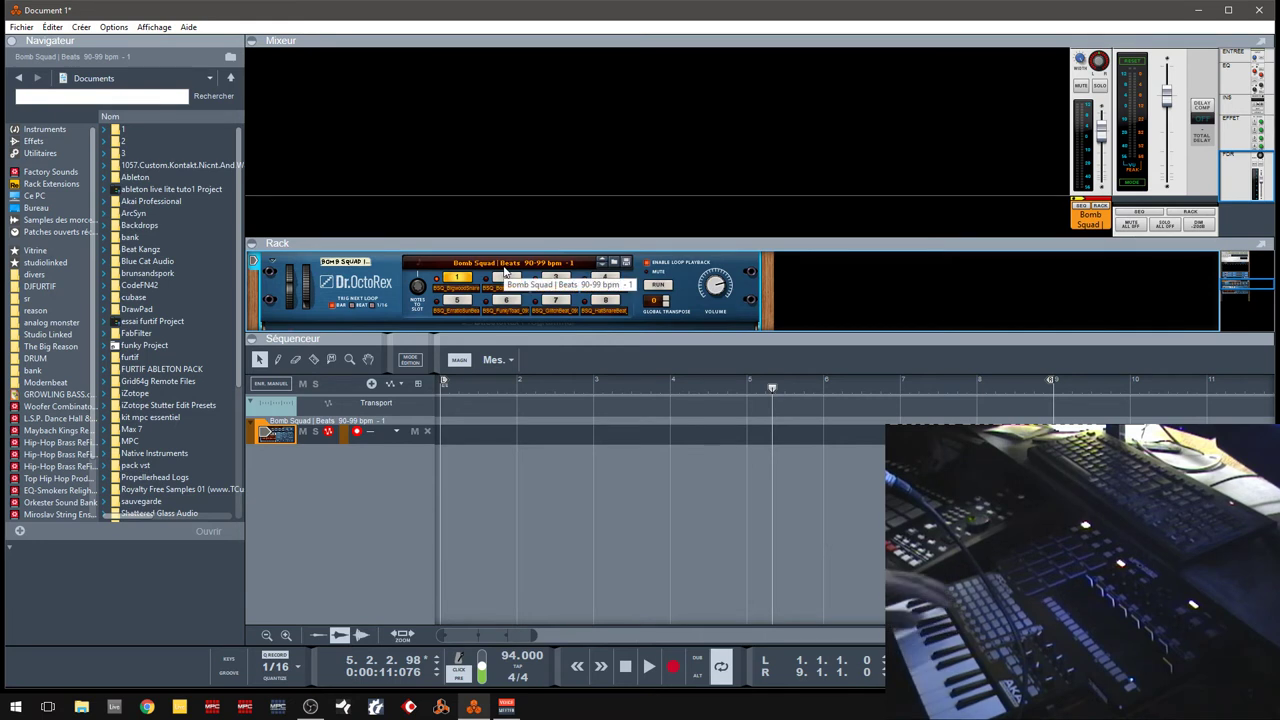
click(276, 330)
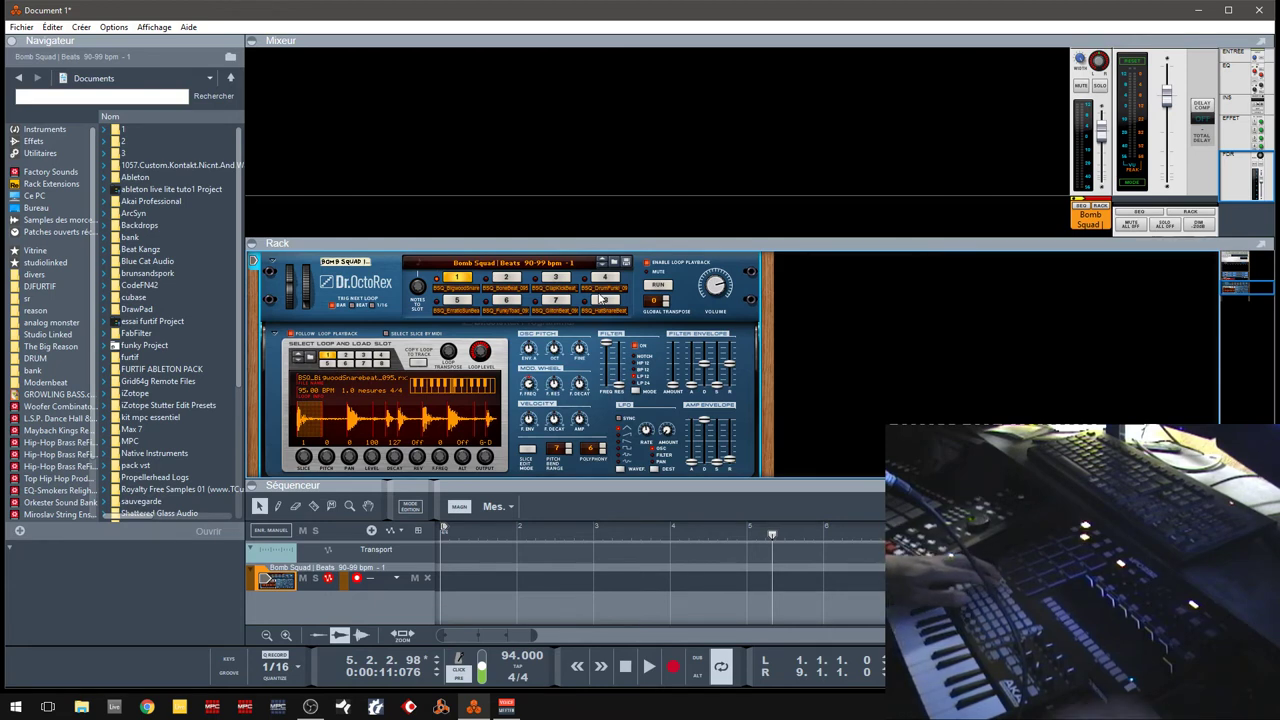
key(shift+Return)
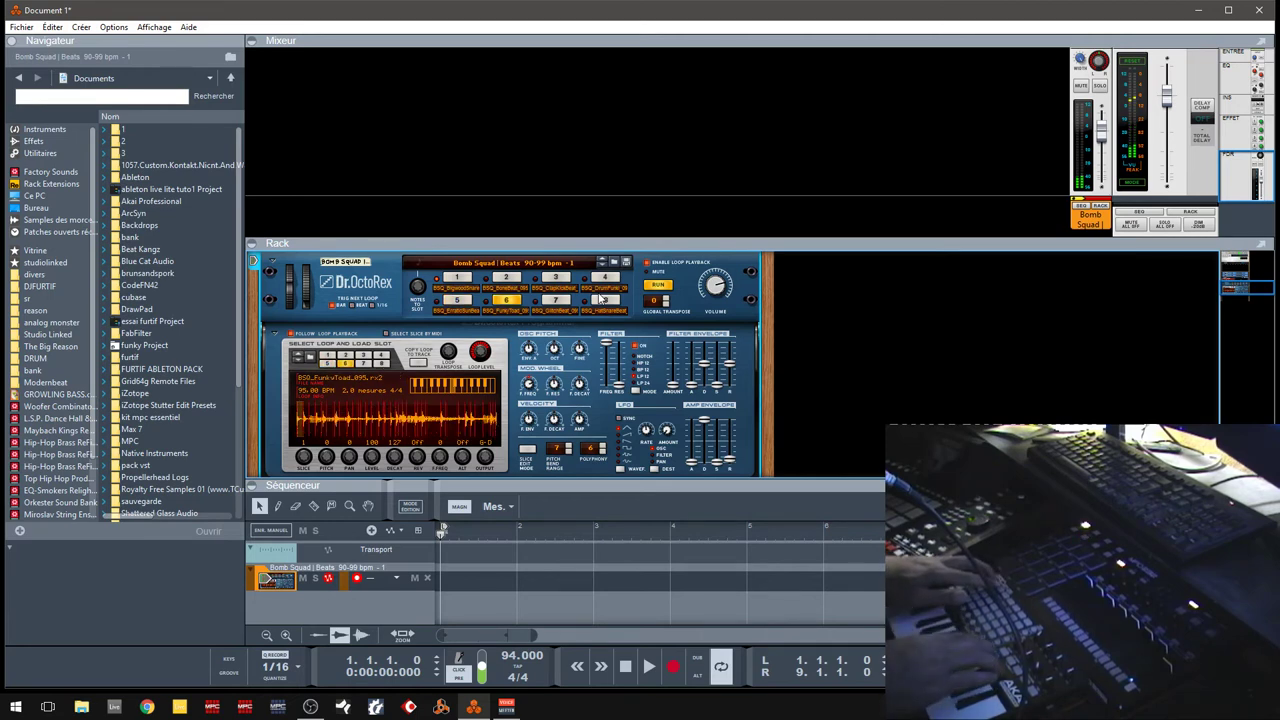
click(600, 298)
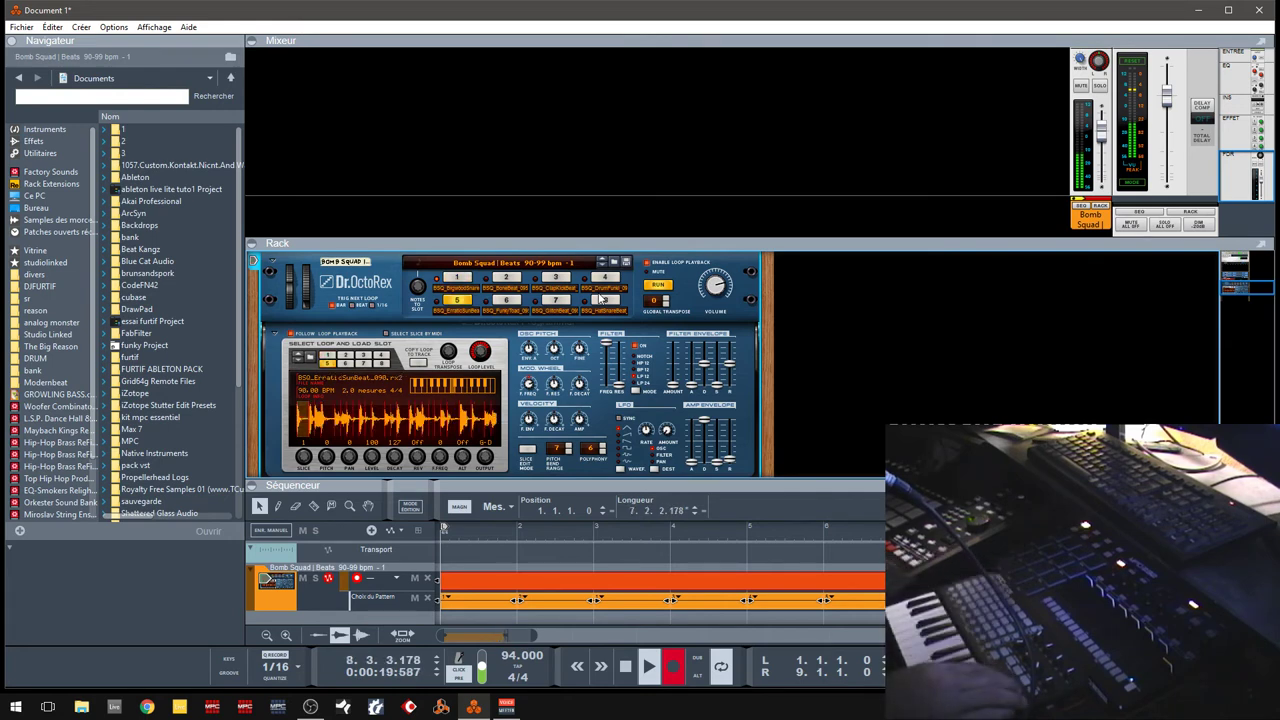
key(space)
key(ctrl+z)
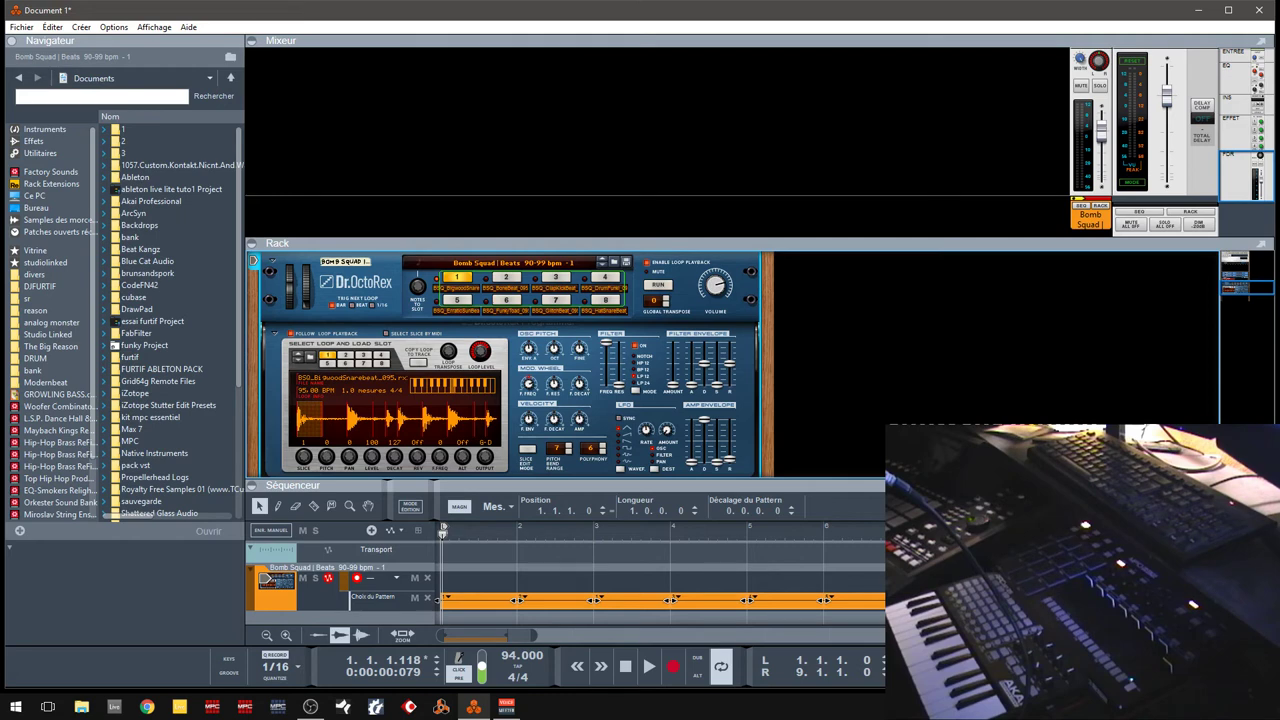
- Enlarge the sequencer and inspect the loop choices of the first two clips in the Dr. OctoRex pattern-selection lane
drag(708, 485, 708, 391)
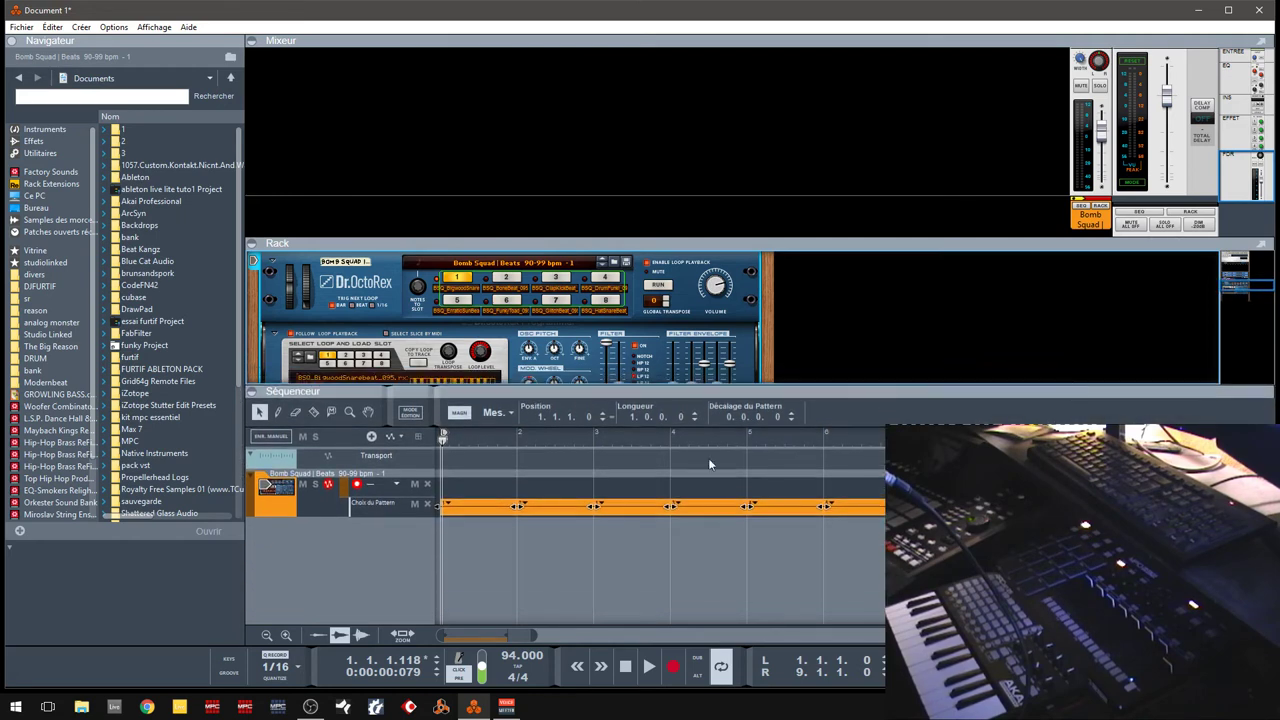
click(447, 507)
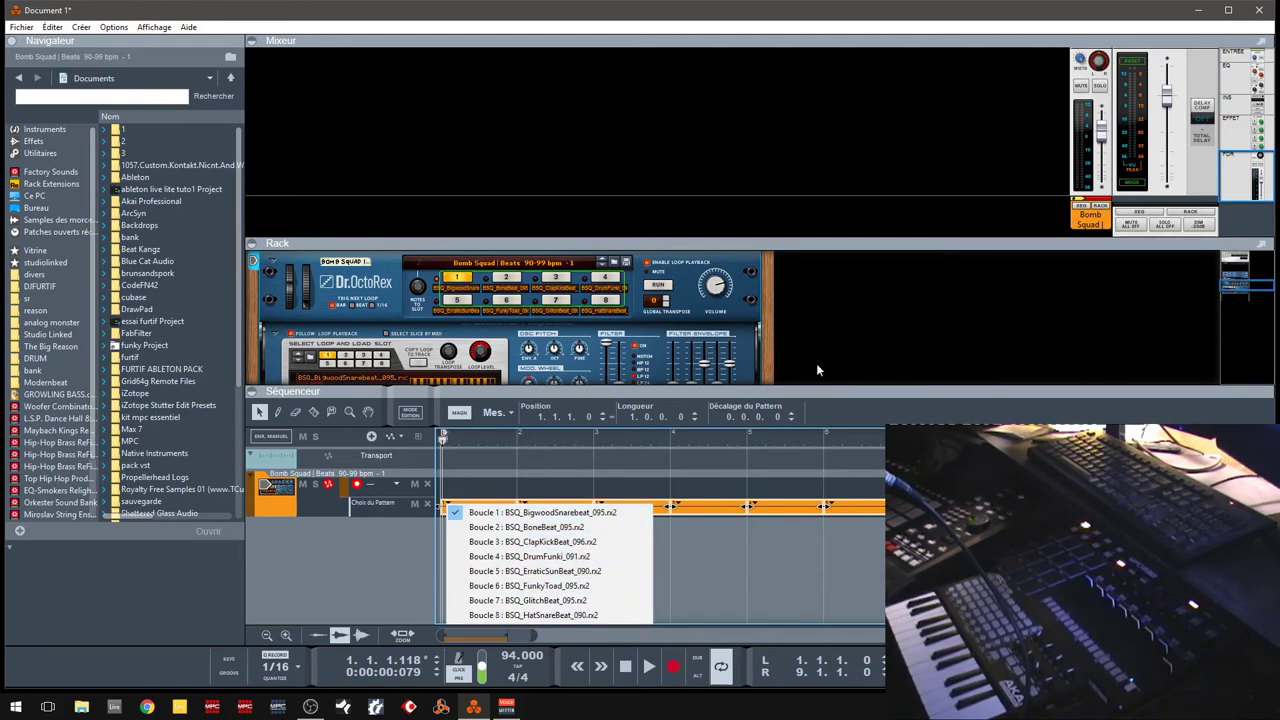
click(766, 318)
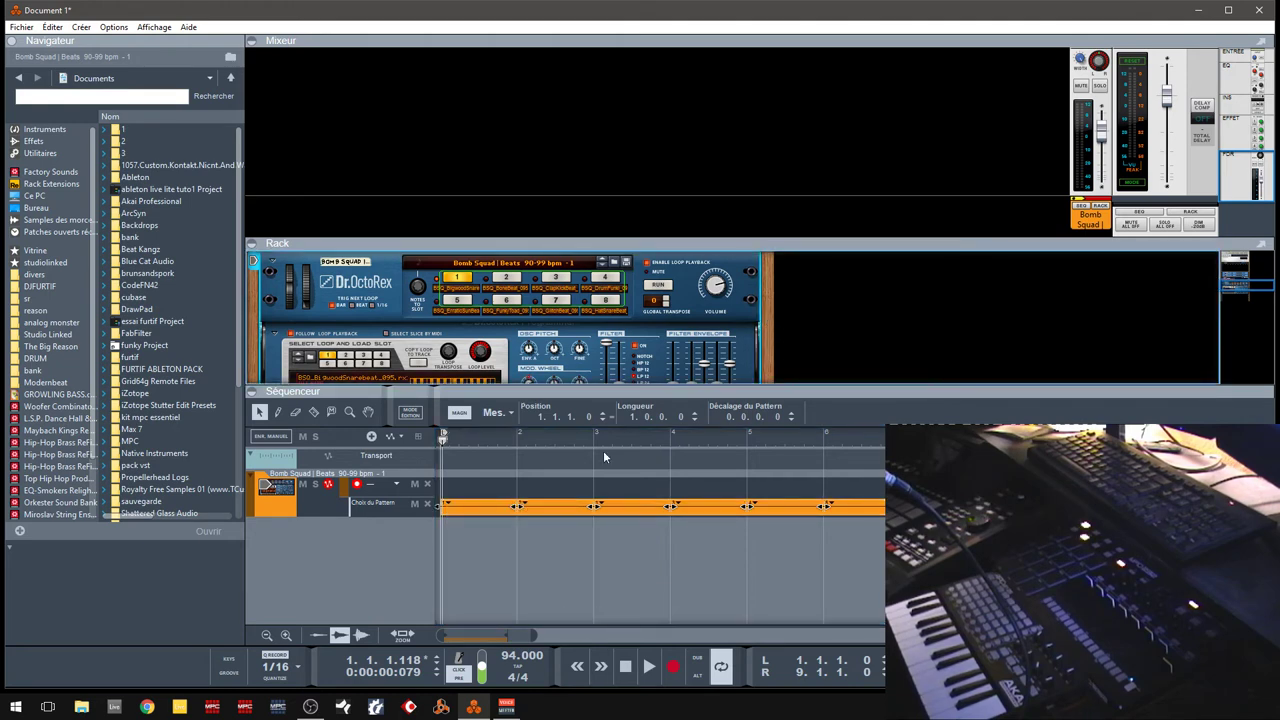
click(519, 507)
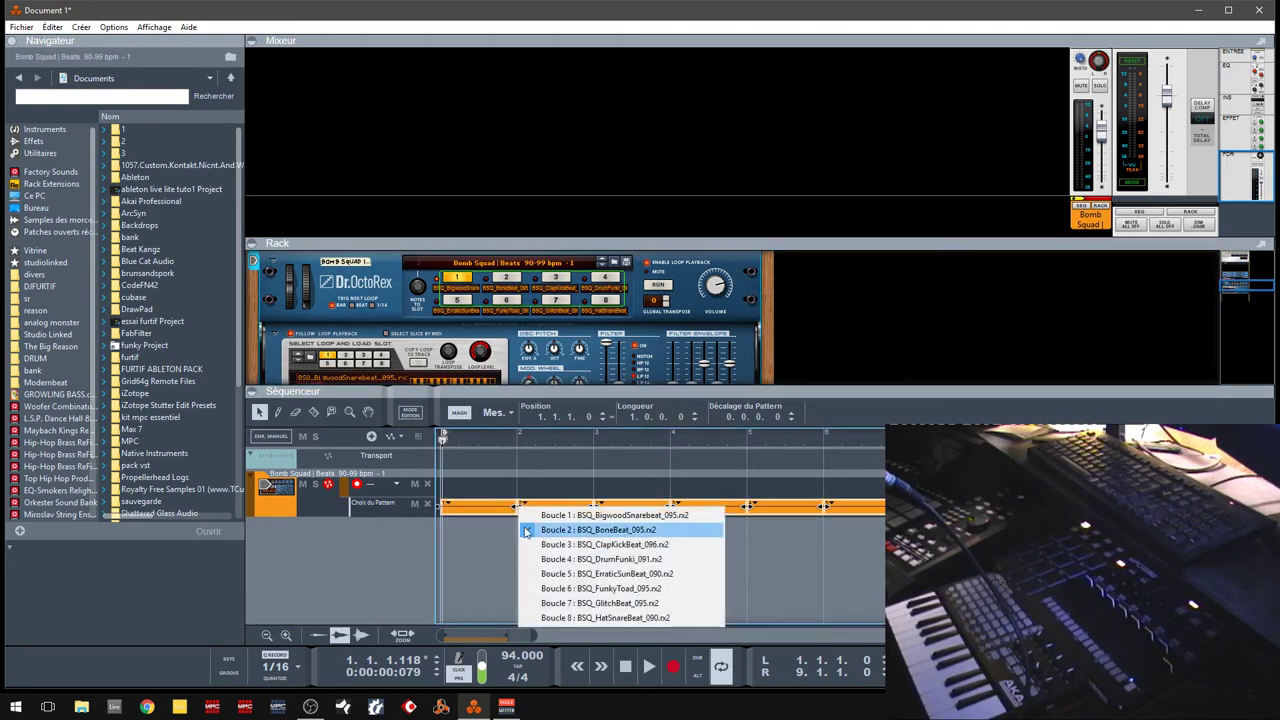
click(585, 529)
- Try lengthening the first pattern clip to two bars over the second clip, and restore both clips to one bar each
click(516, 509)
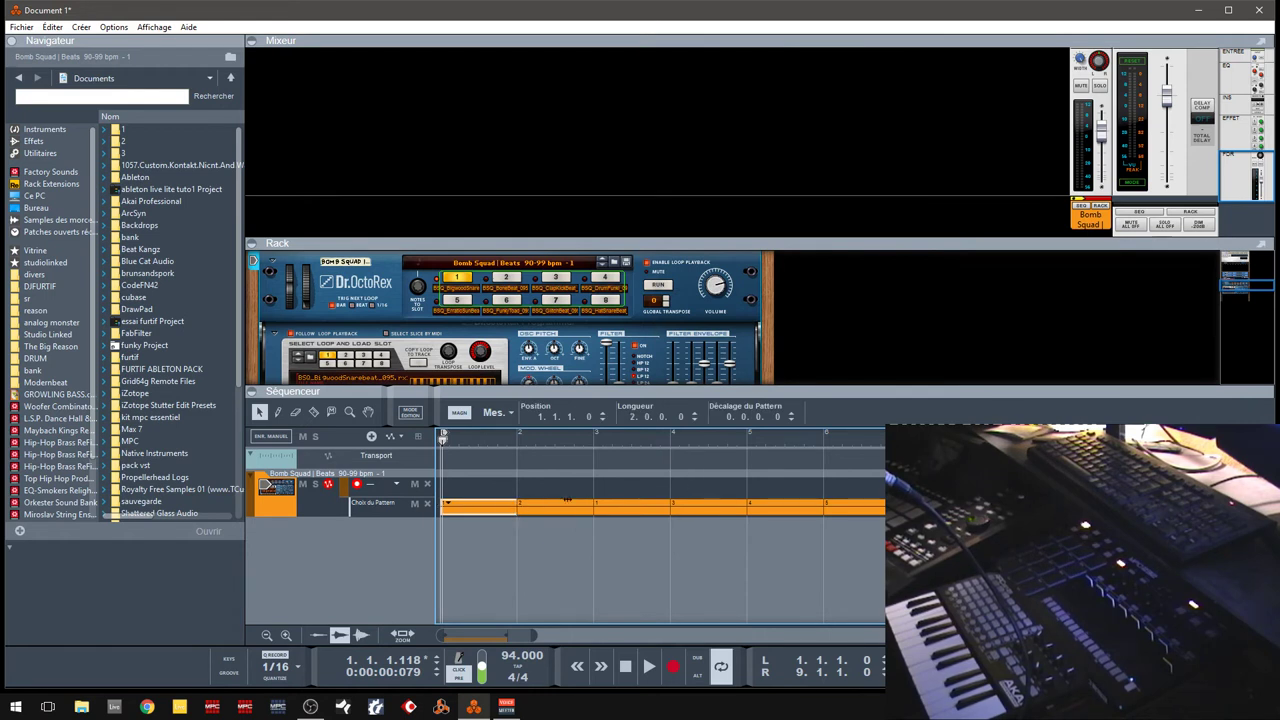
drag(532, 510, 563, 506)
click(494, 512)
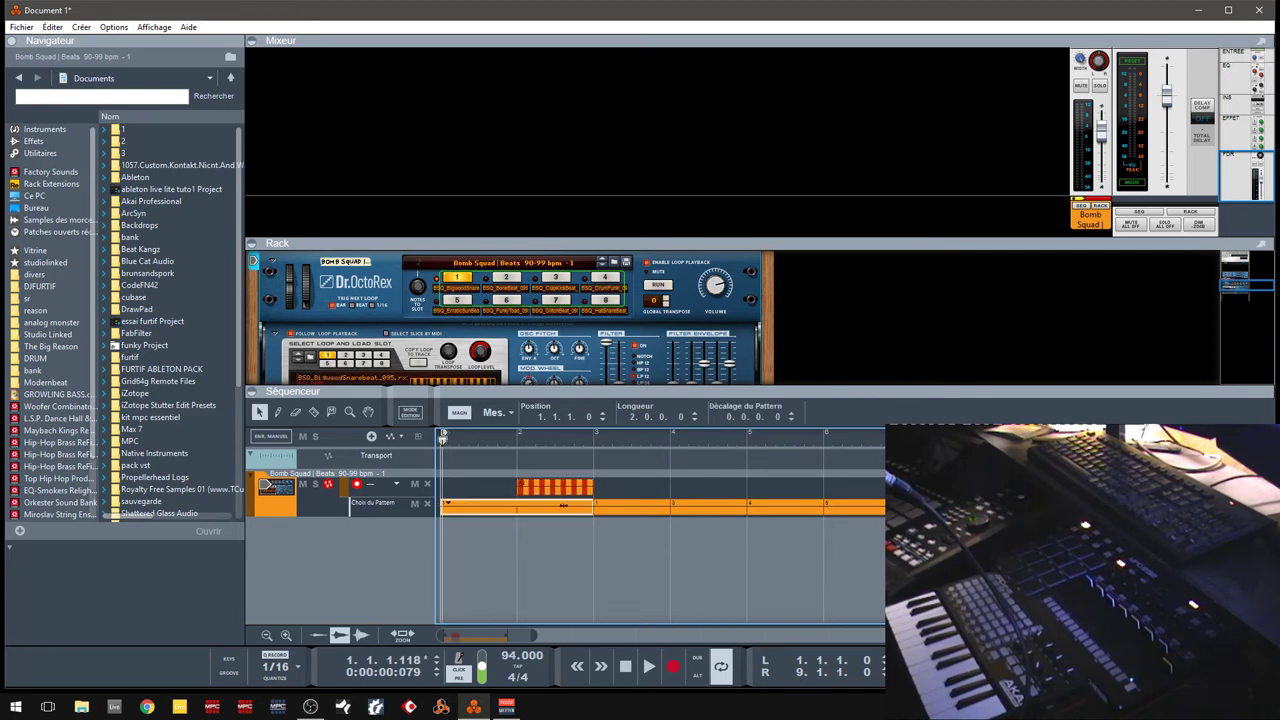
drag(484, 515, 459, 518)
drag(563, 488, 550, 514)
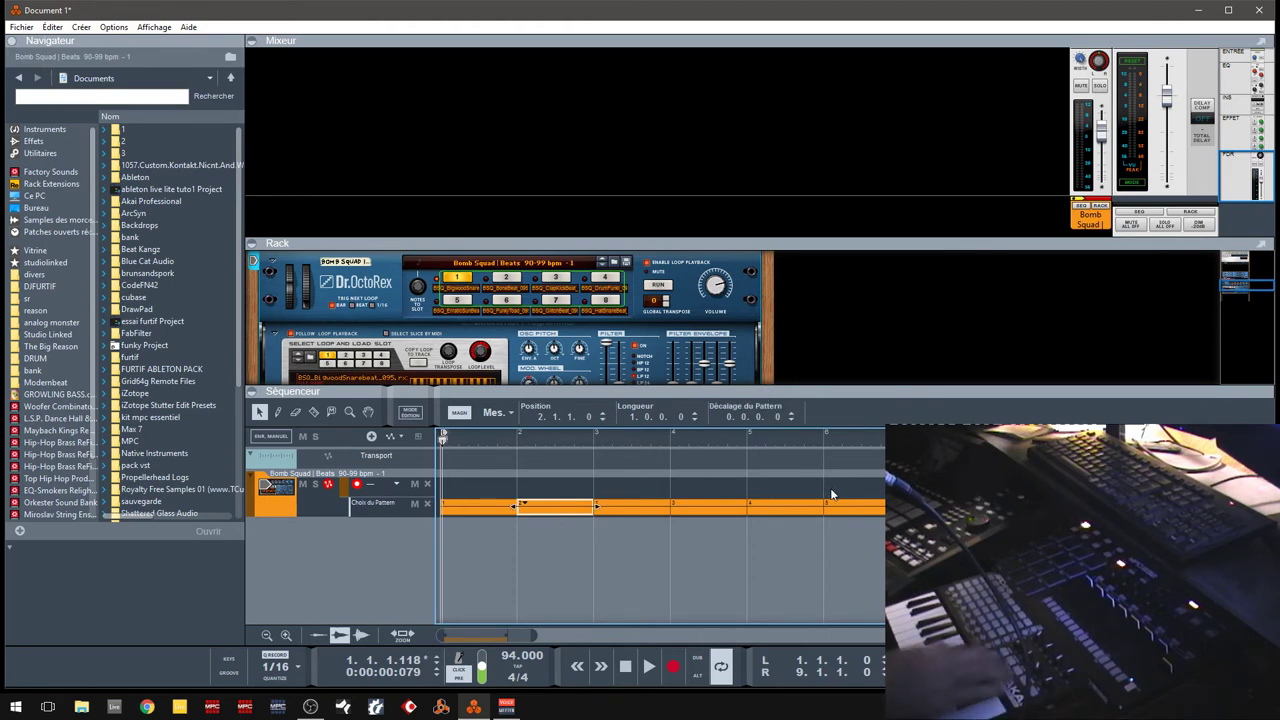
- Play the song and audition loops 3, 4, 5 and 1 on the Dr. OctoRex, and stop playback
key(space)
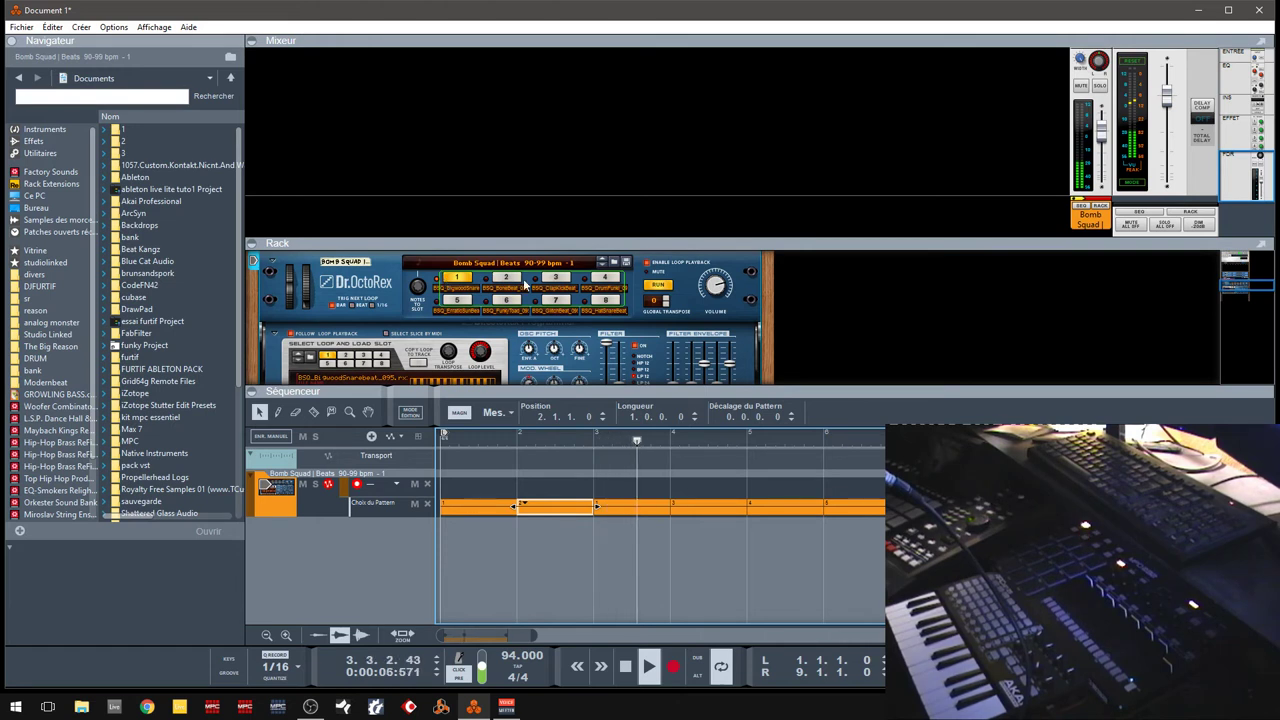
click(558, 278)
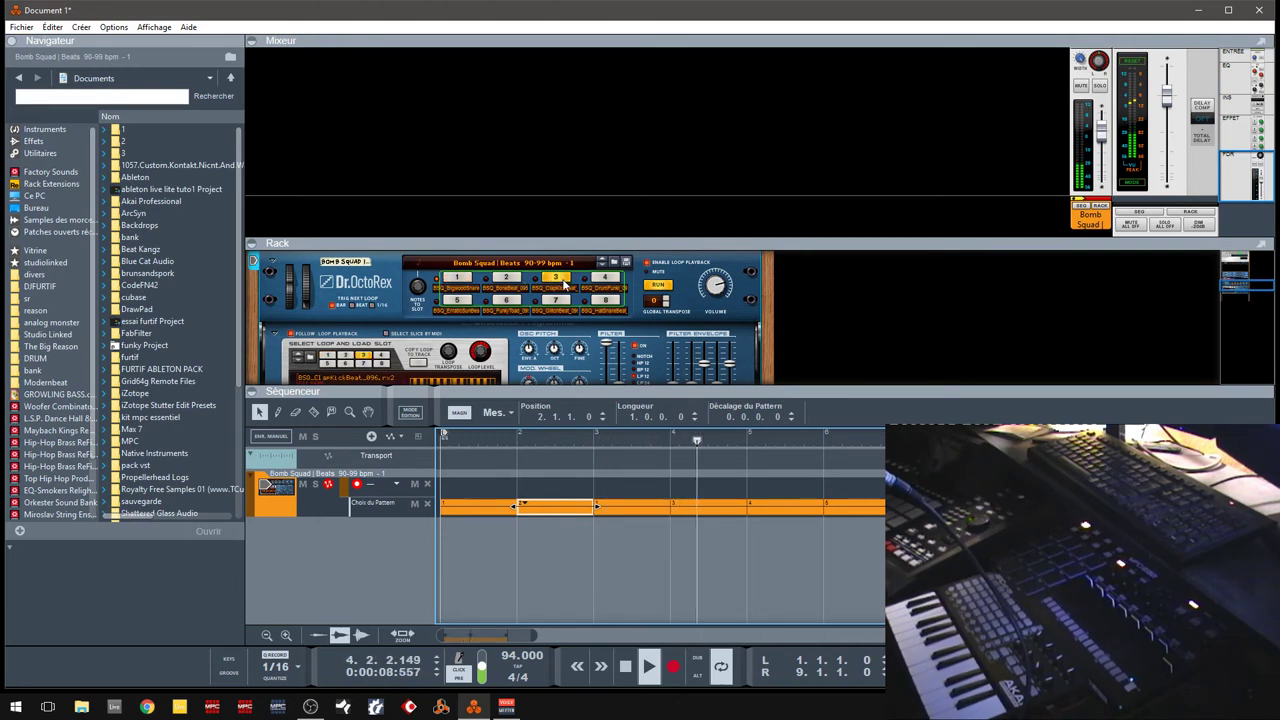
click(598, 288)
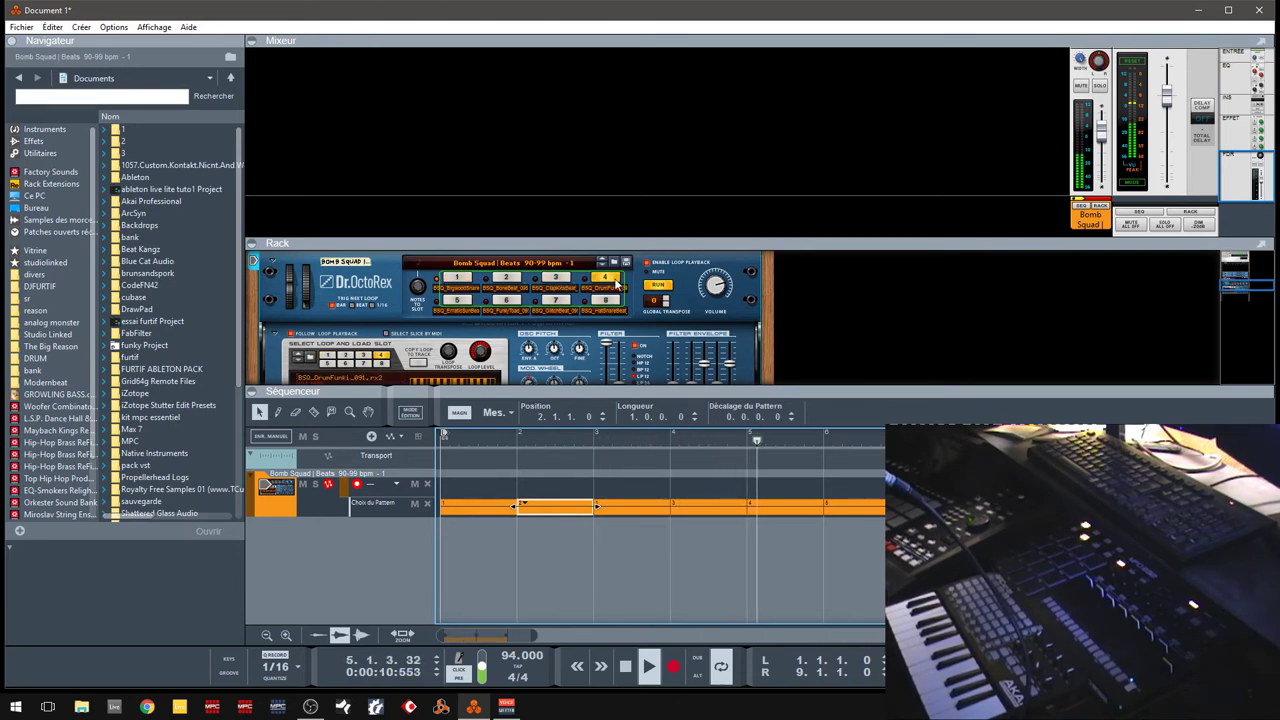
click(458, 300)
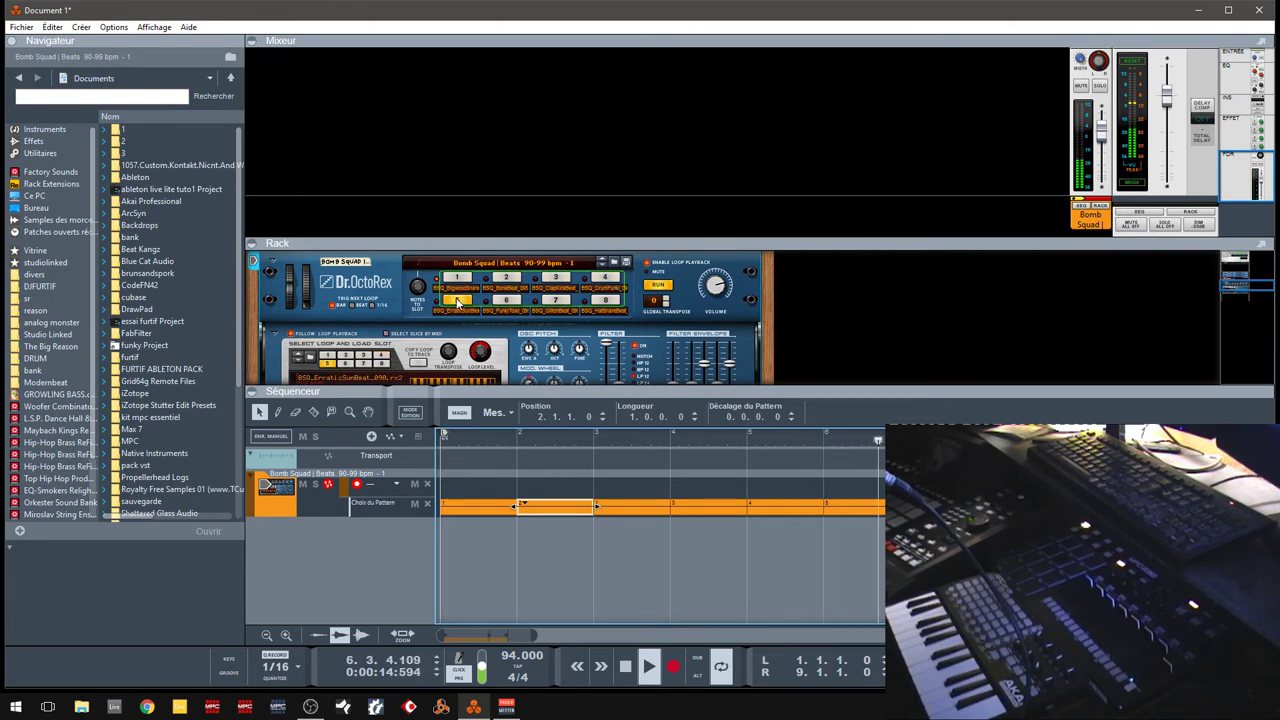
click(458, 279)
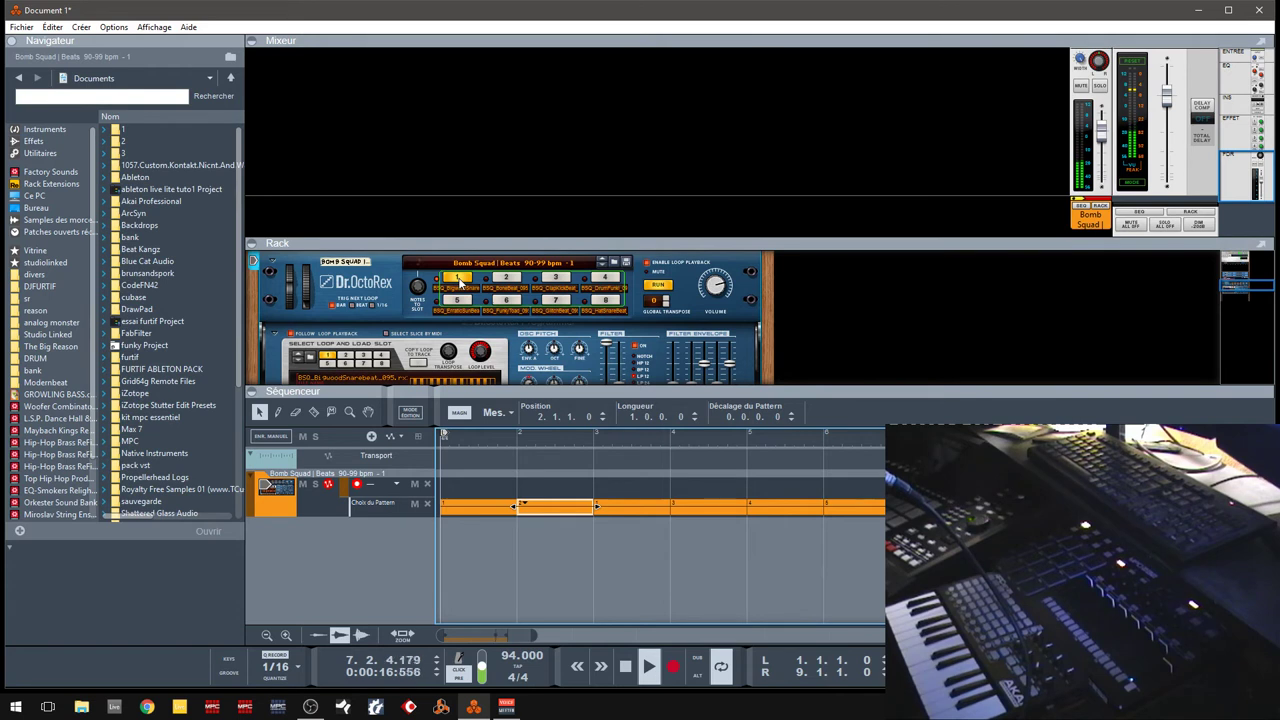
click(466, 299)
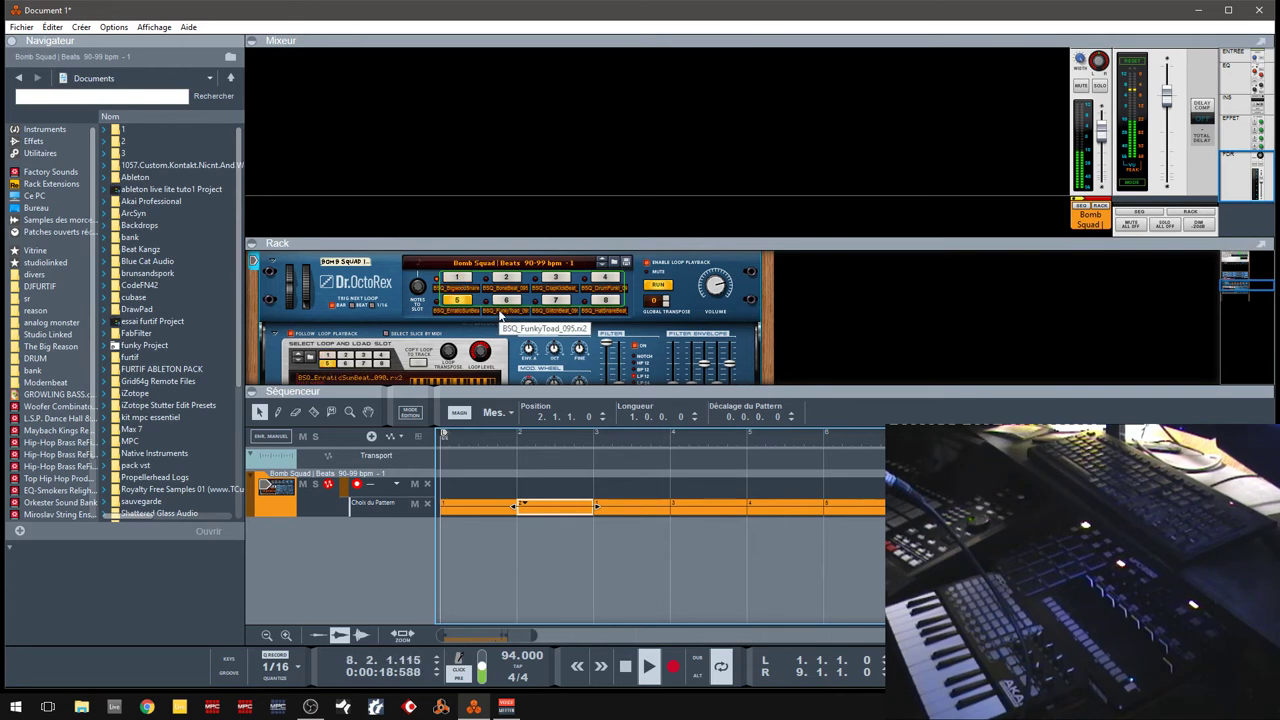
key(space)
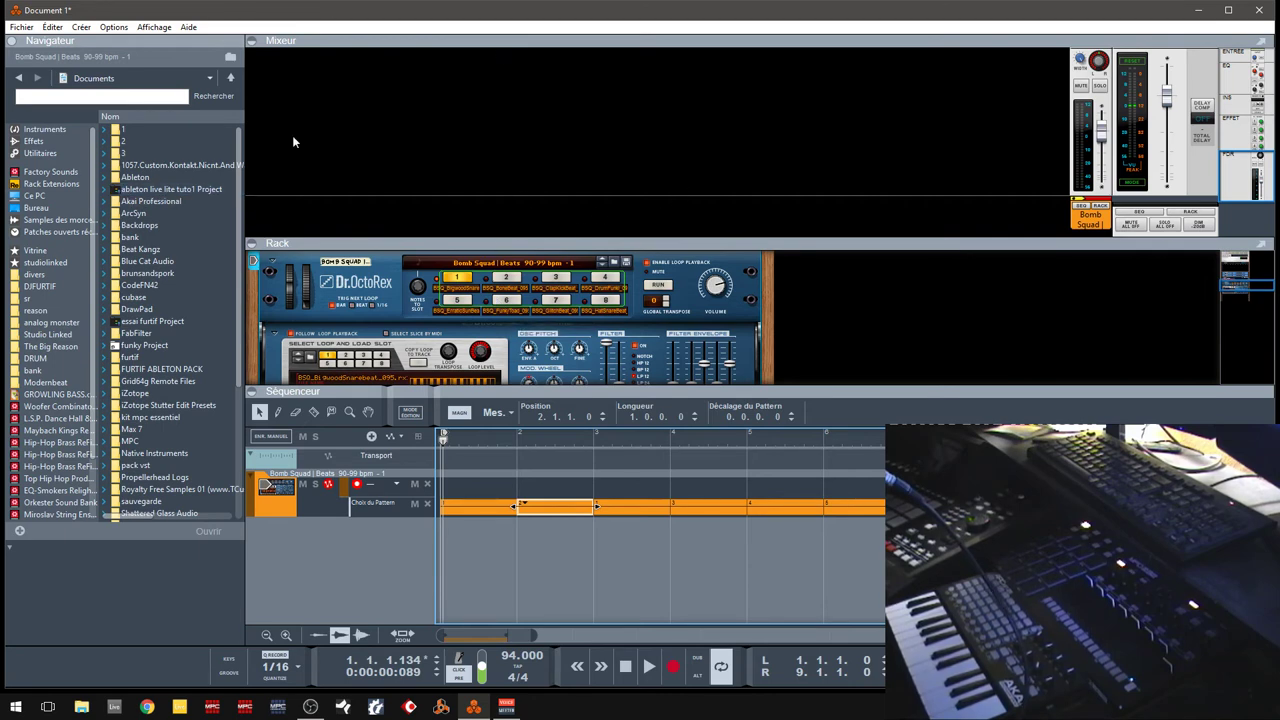
- Fold away the mixer and expand the insert effects section of the Bomb Squad mix channel in the rack
click(255, 41)
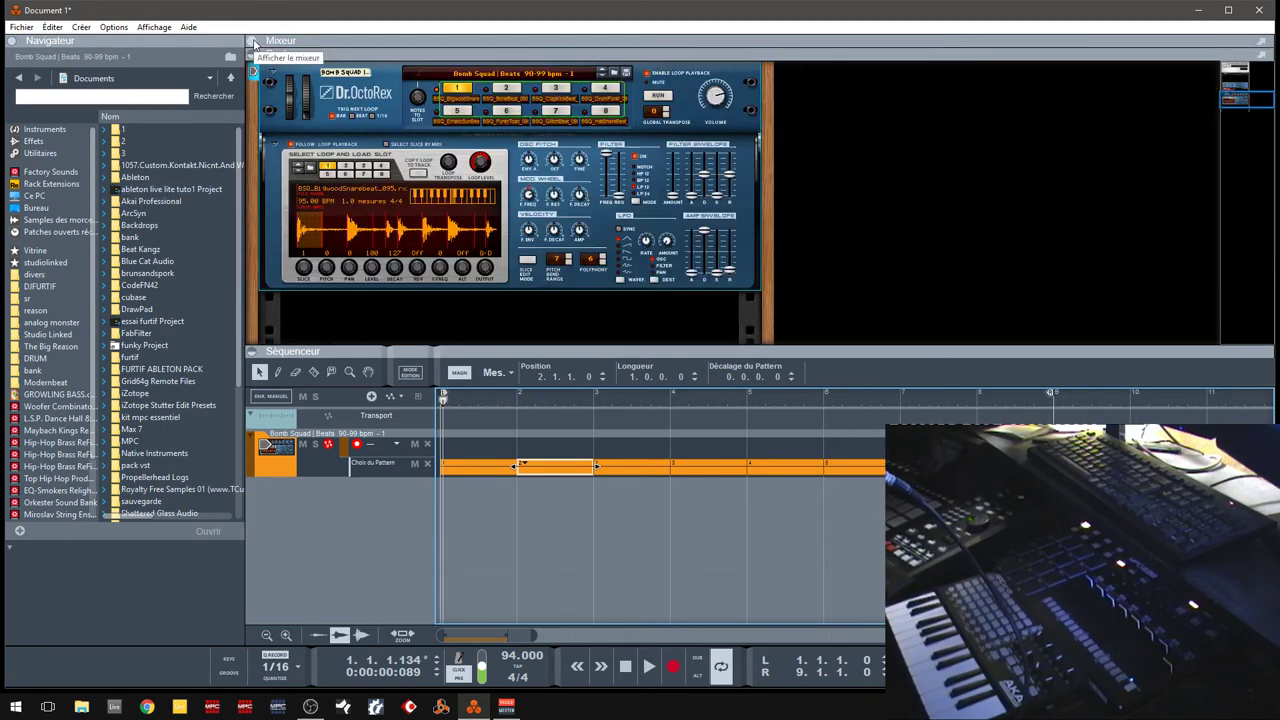
drag(1226, 104, 1226, 93)
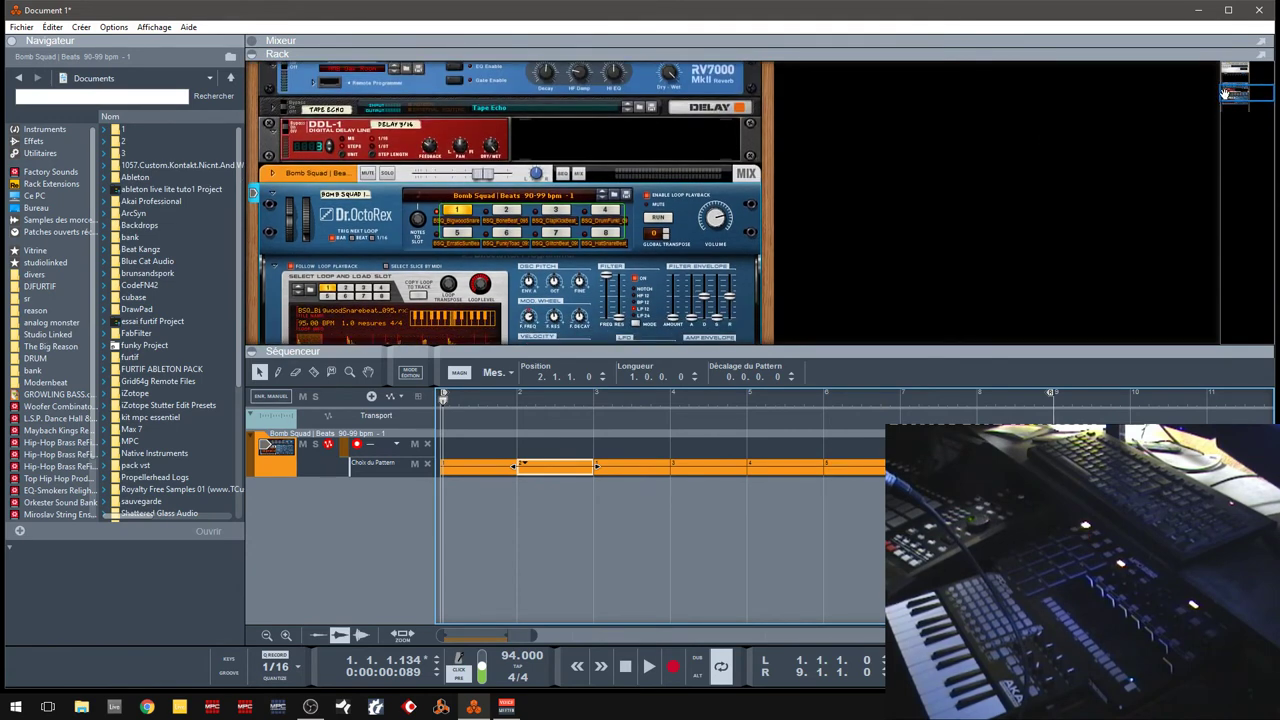
click(273, 175)
click(289, 201)
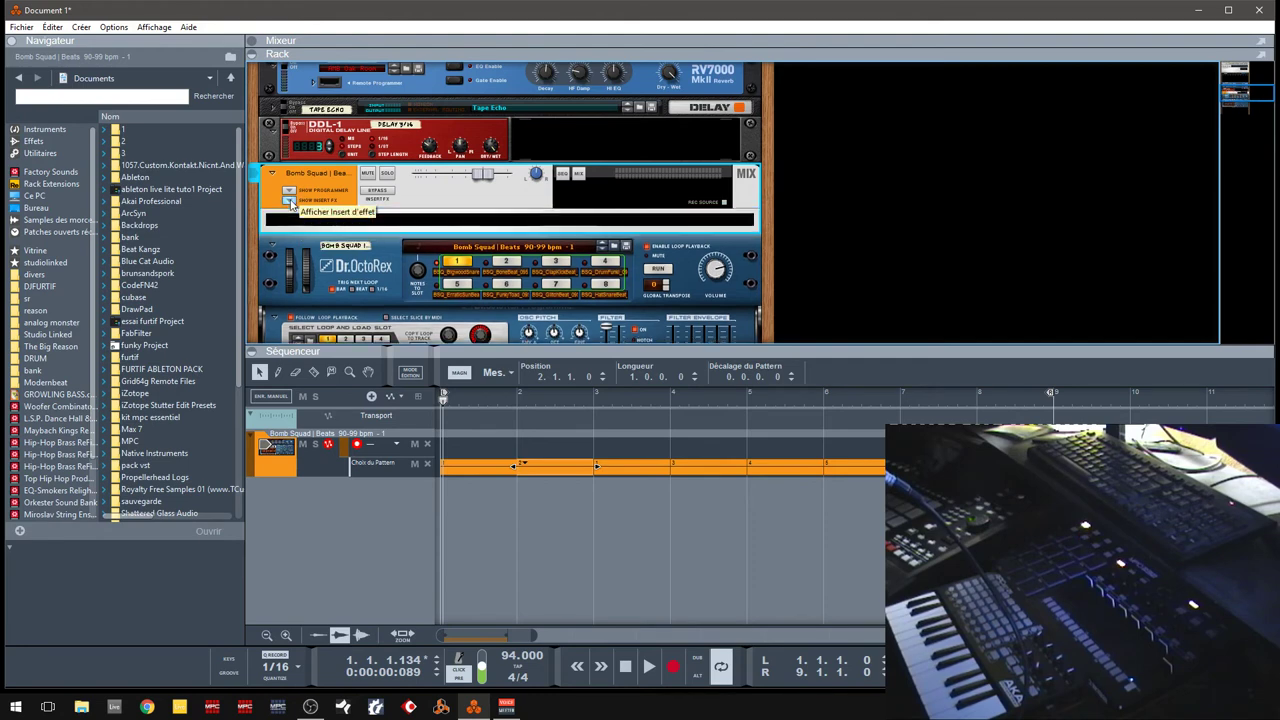
- Insert the iZotope Stutter Edit effect into the insert section of the Bomb Squad mix channel
click(20, 152)
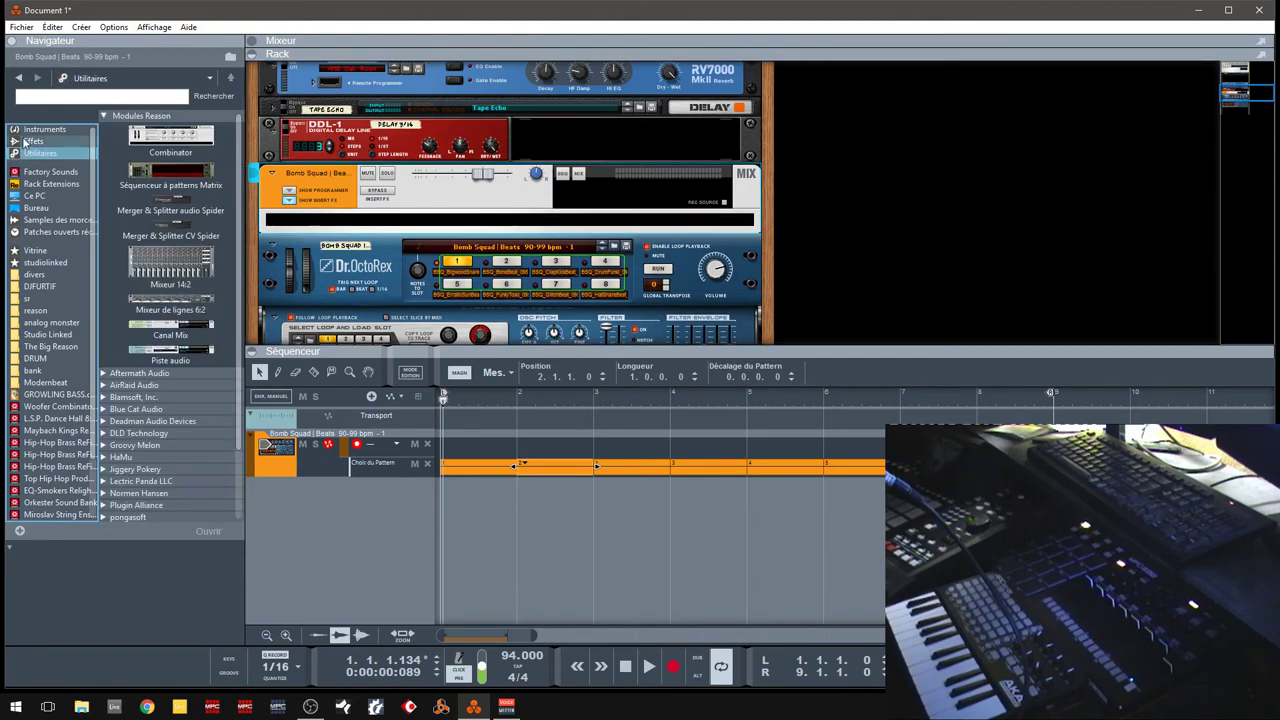
click(30, 141)
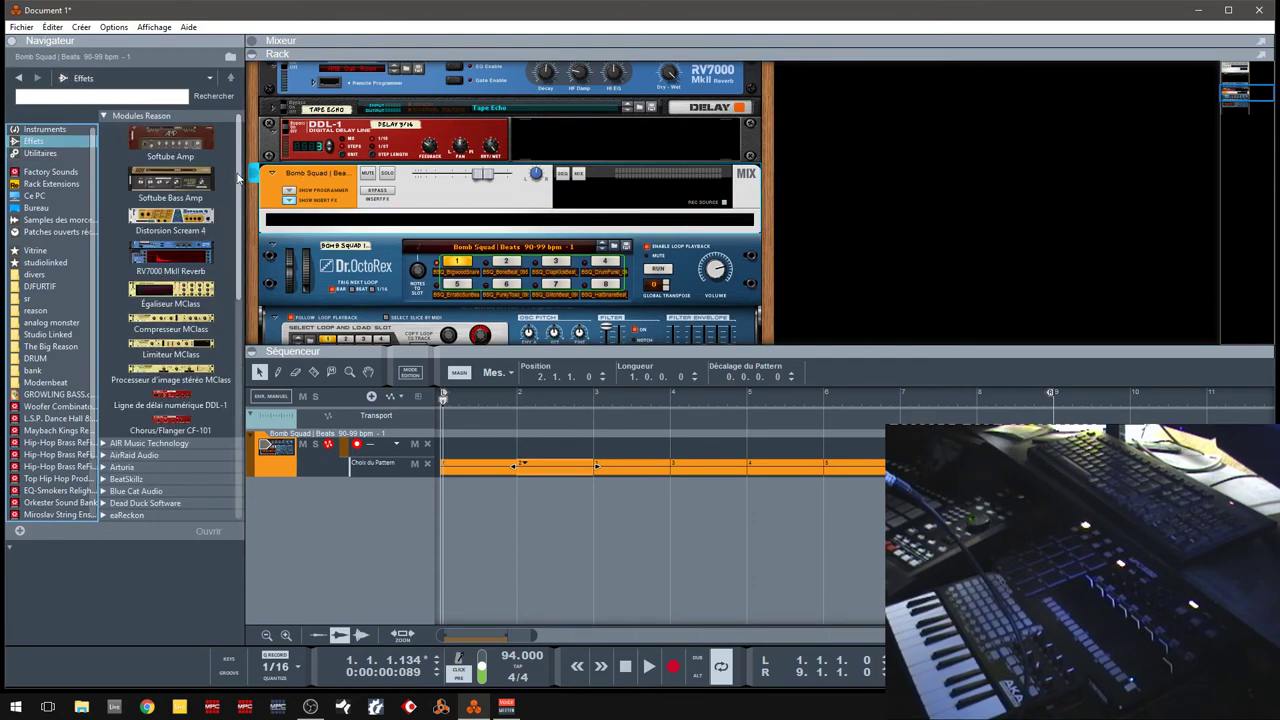
drag(239, 176, 239, 320)
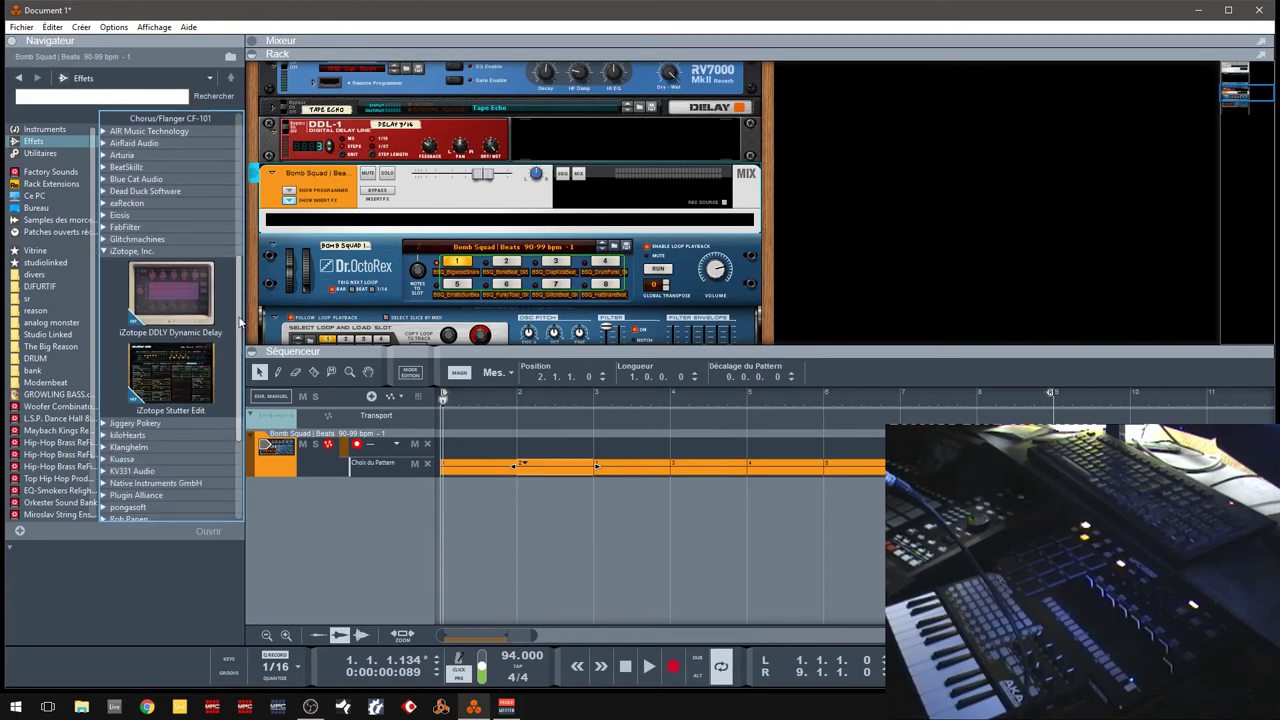
drag(180, 385, 432, 218)
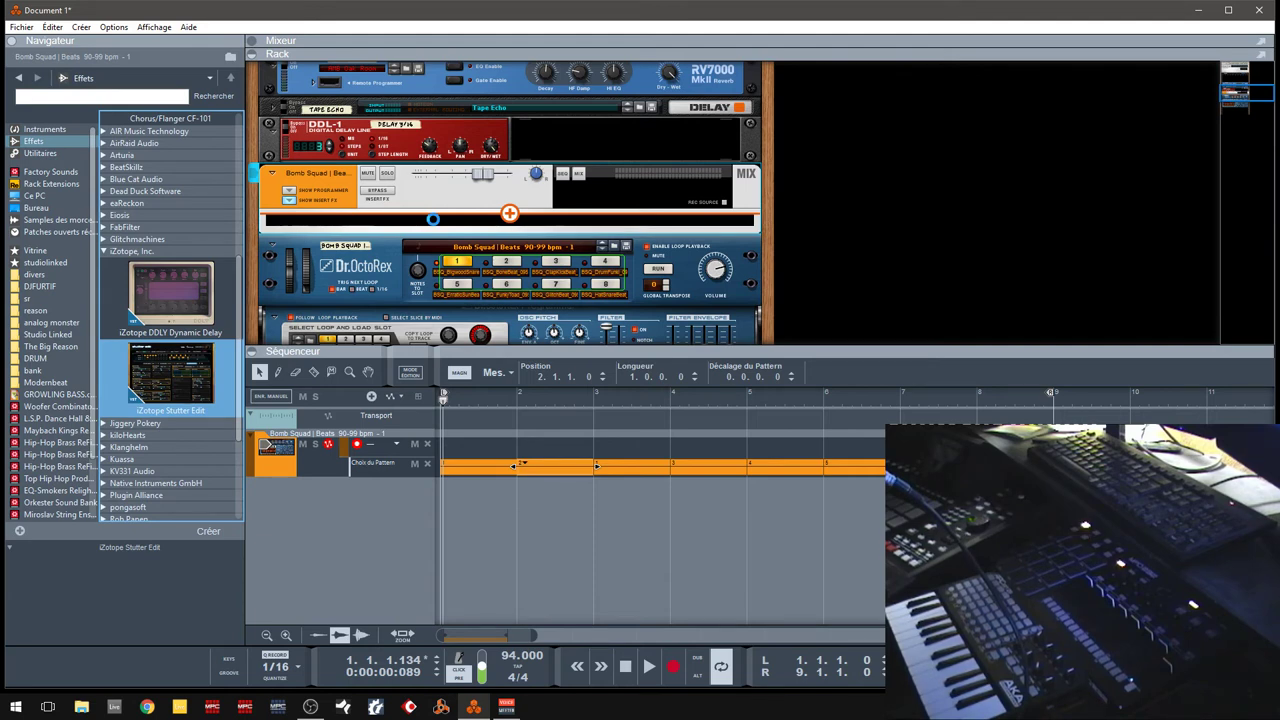
drag(432, 218, 515, 207)
drag(509, 213, 510, 214)
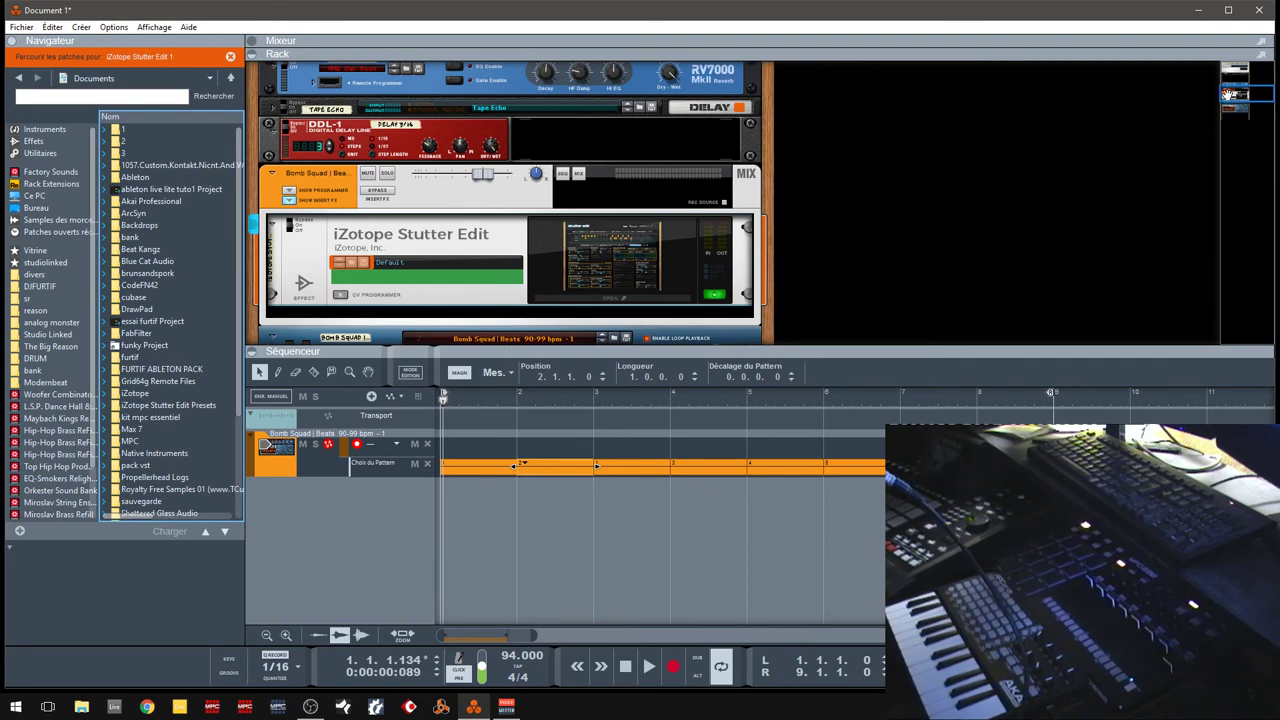
- Open the iZotope Stutter Edit plug-in window for a brief look and close it
mouse_move(1233, 93)
mouse_down()
mouse_move(1233, 104)
mouse_move(1224, 91)
mouse_up()
click(581, 297)
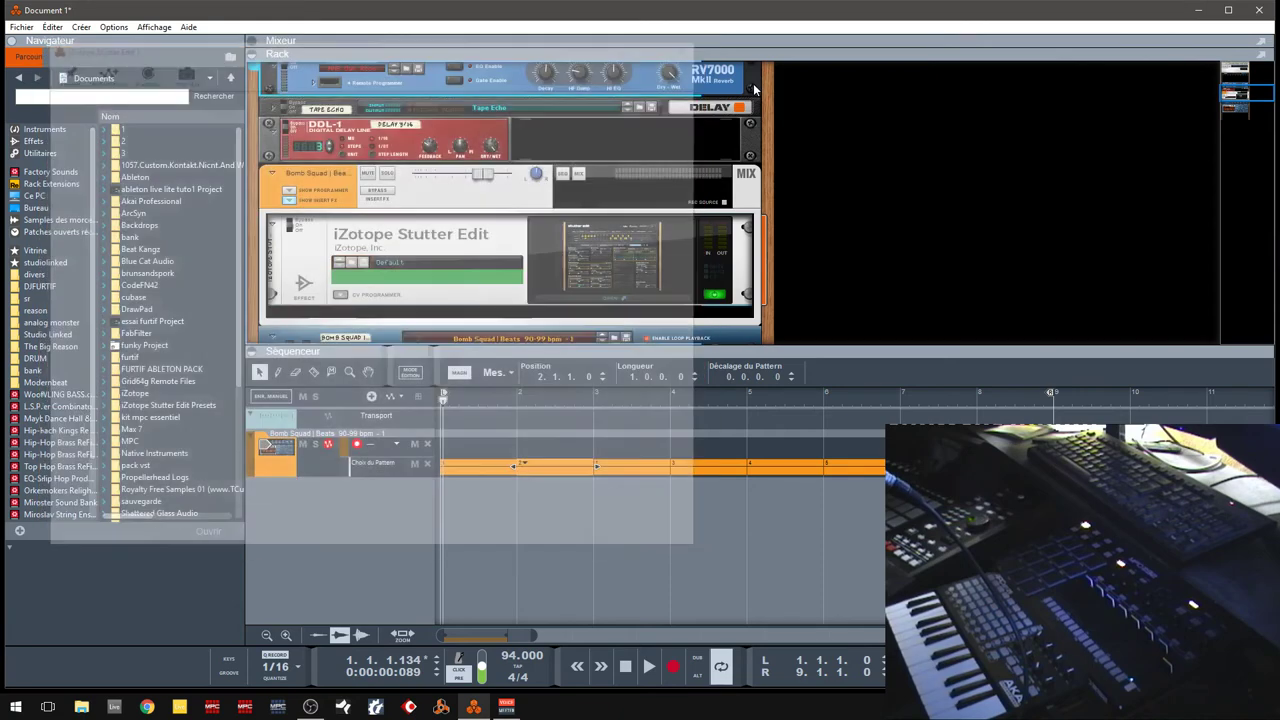
click(690, 43)
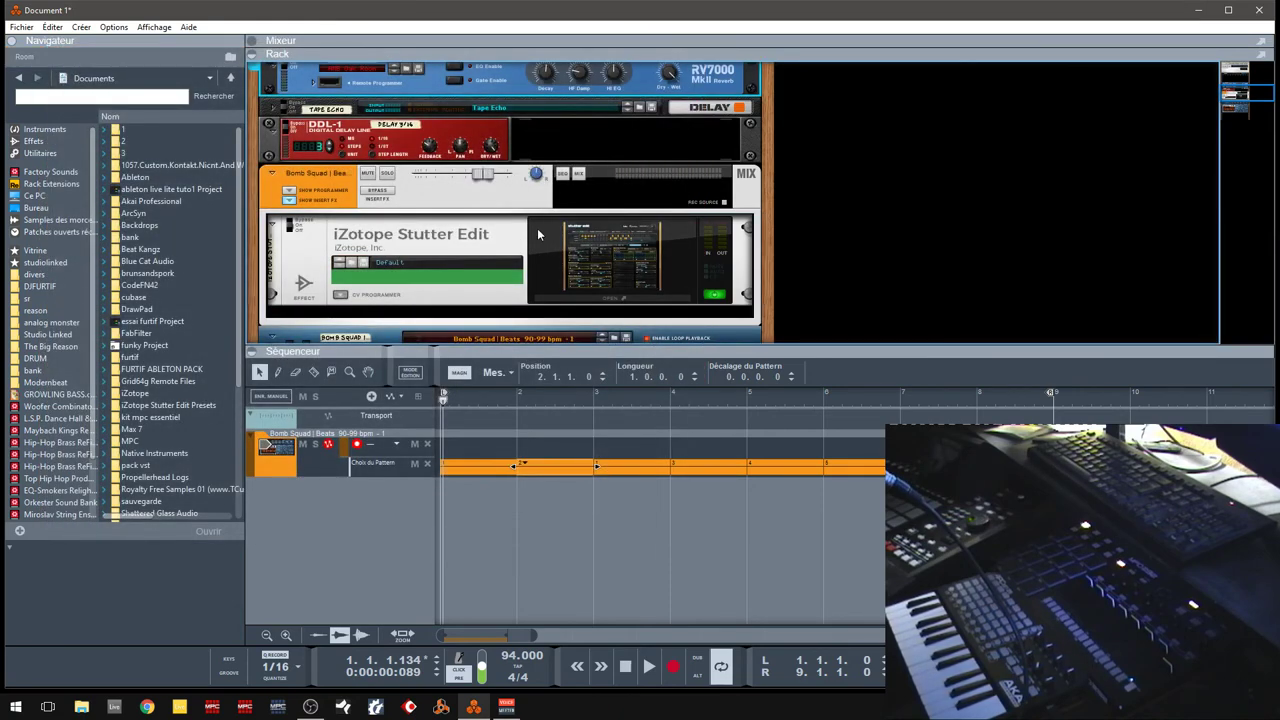
- Create a sequencer track for the iZotope Stutter Edit effect and add a new note lane to it
click(490, 245)
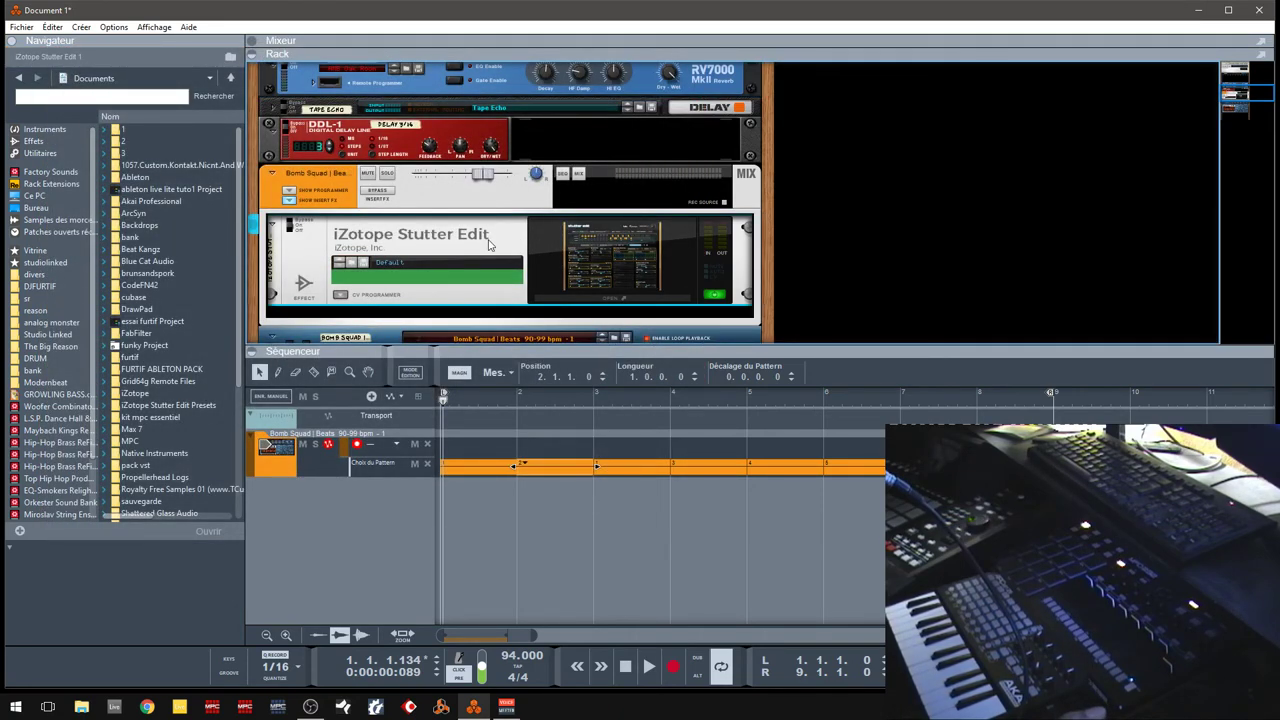
right_click(490, 245)
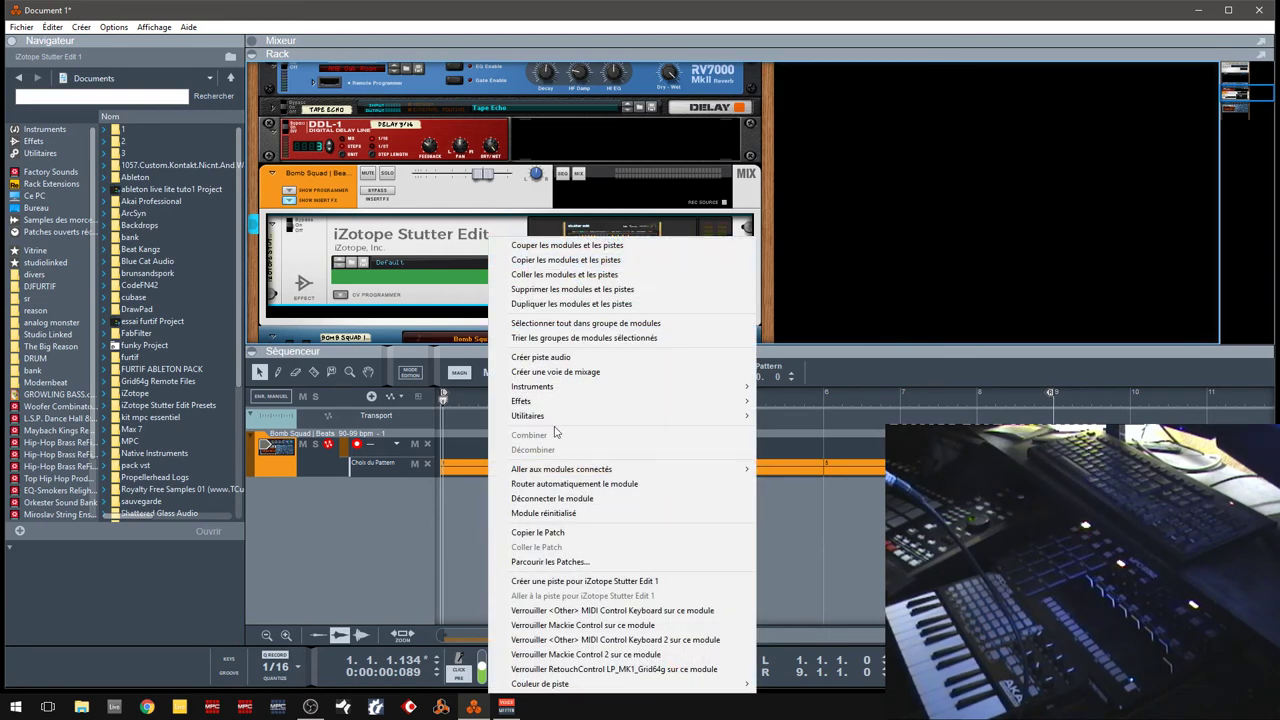
click(619, 582)
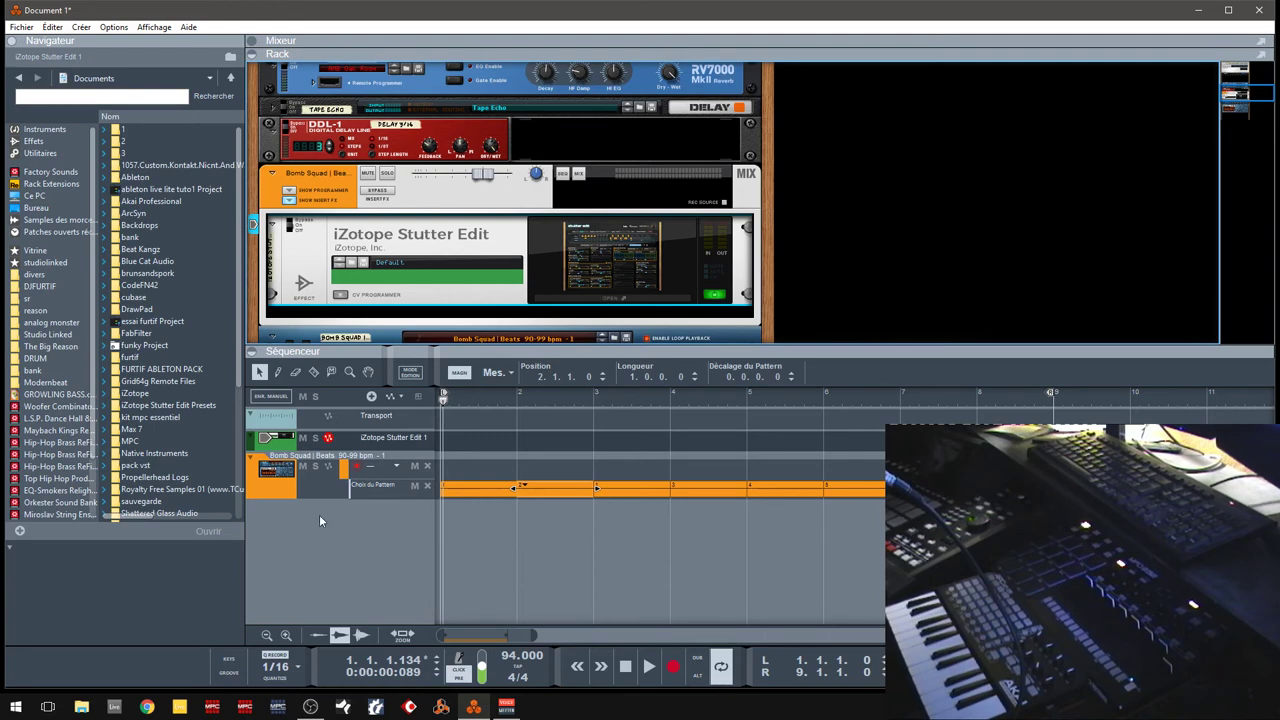
right_click(388, 442)
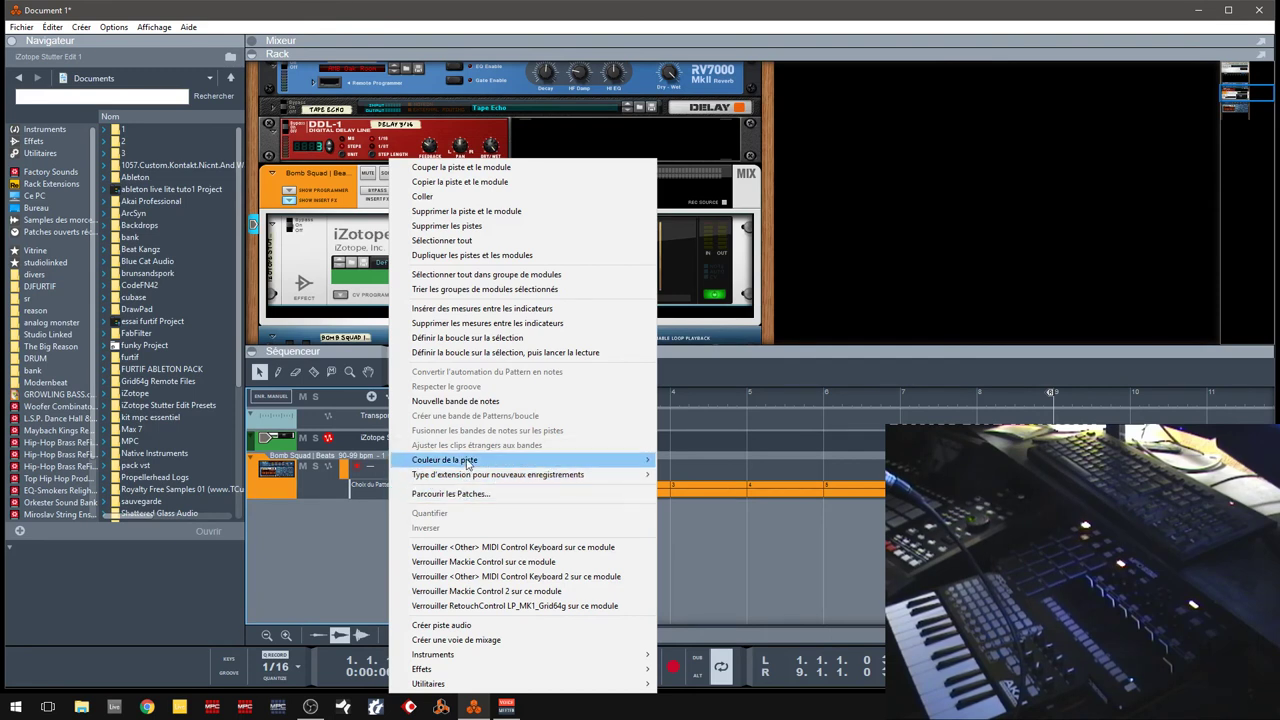
click(477, 402)
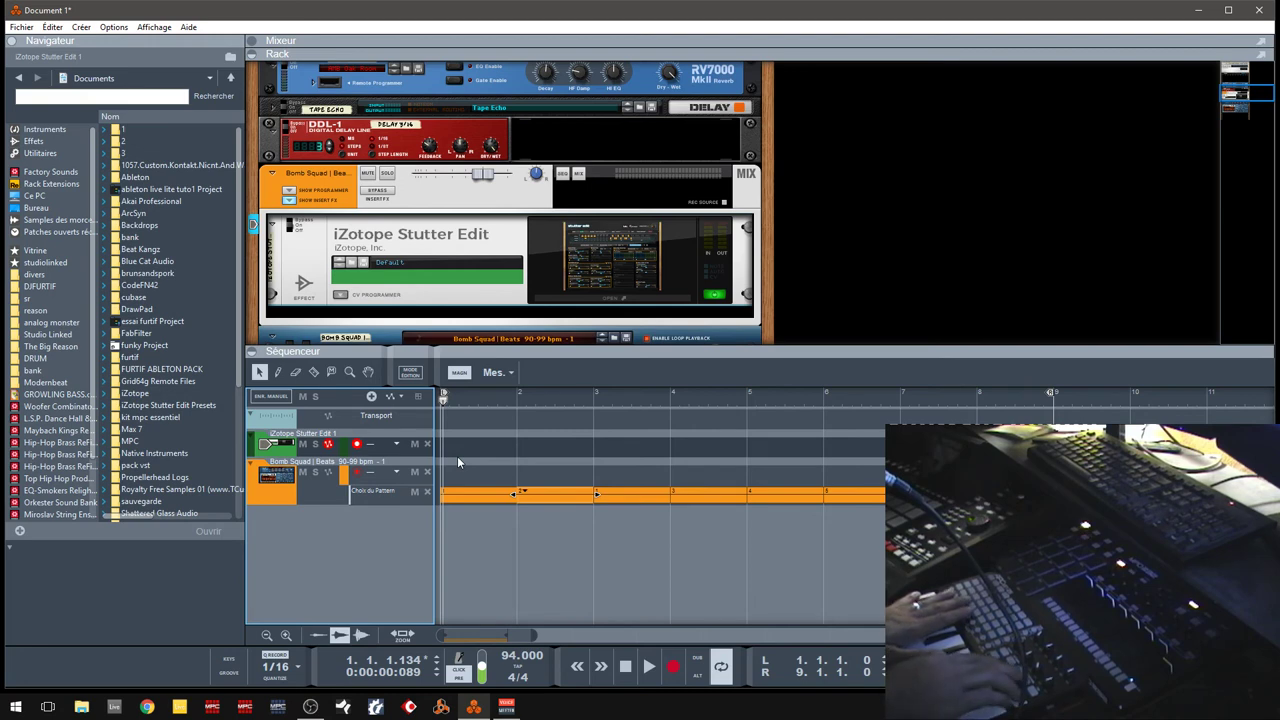
- Return to the song start and record Stutter Edit gestures from the MIDI keyboard onto its note lane over the eight-bar loop
key(space)
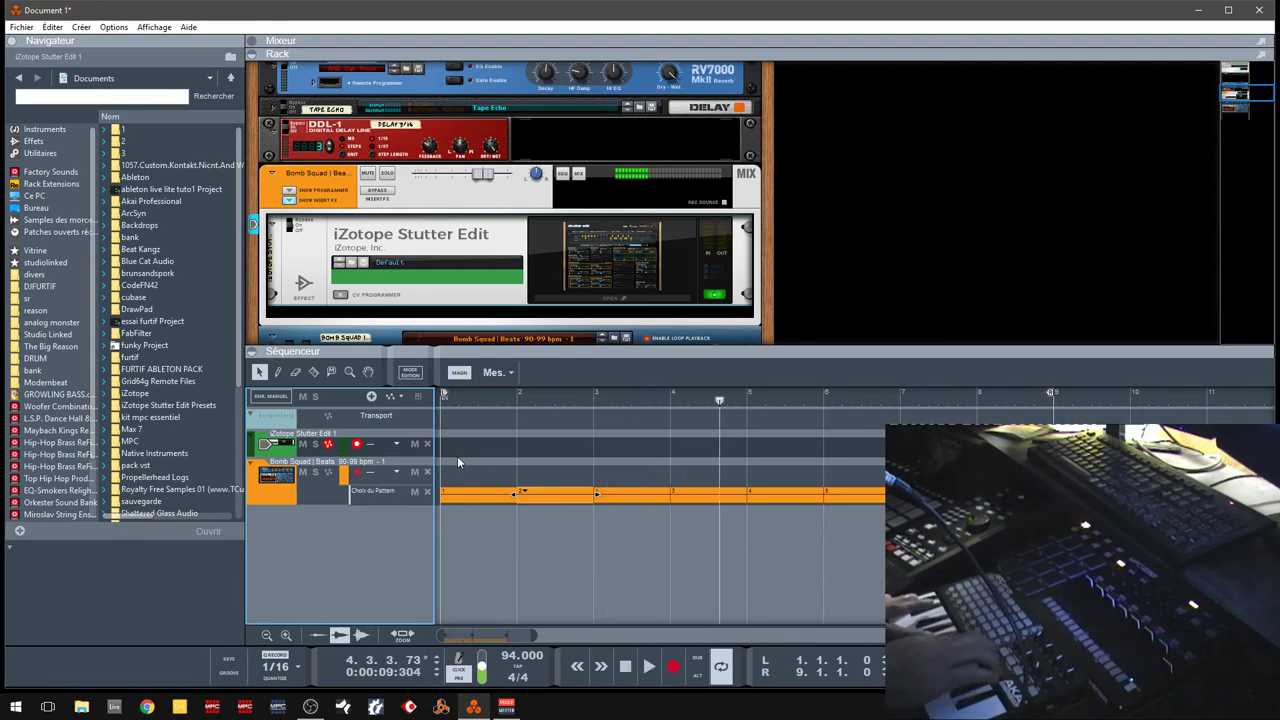
key(KP_0)
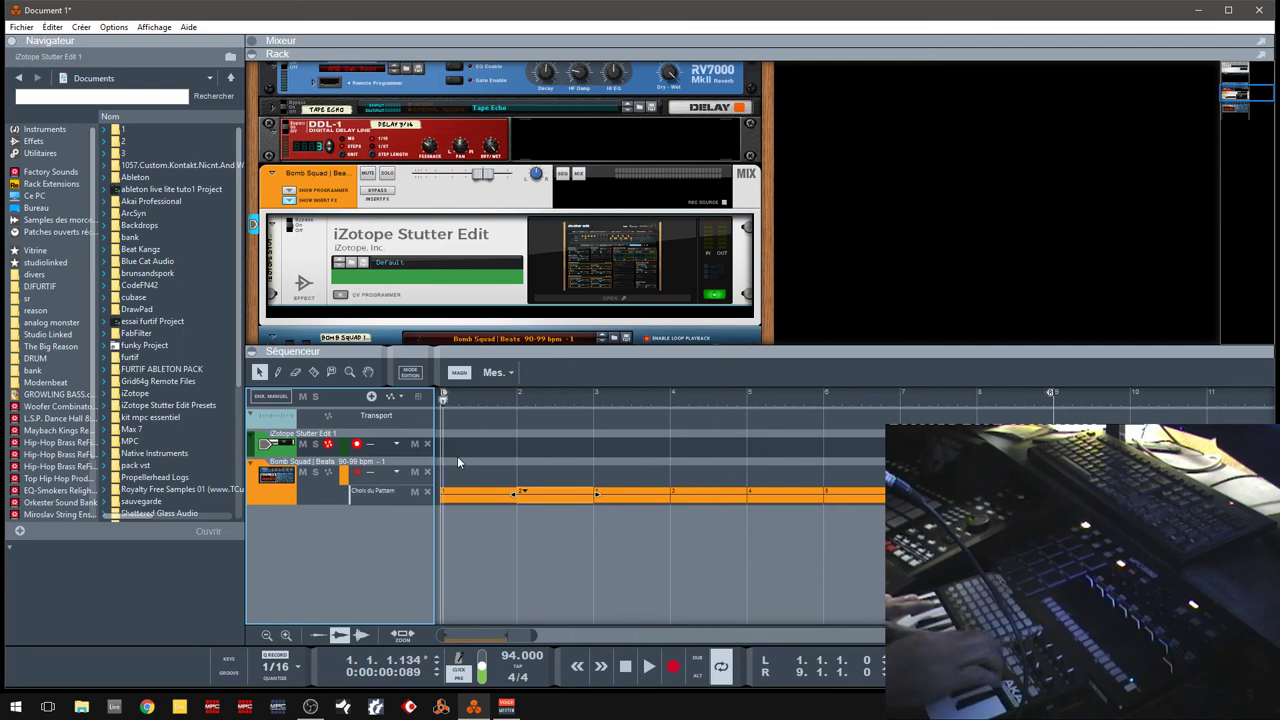
key(KP_0)
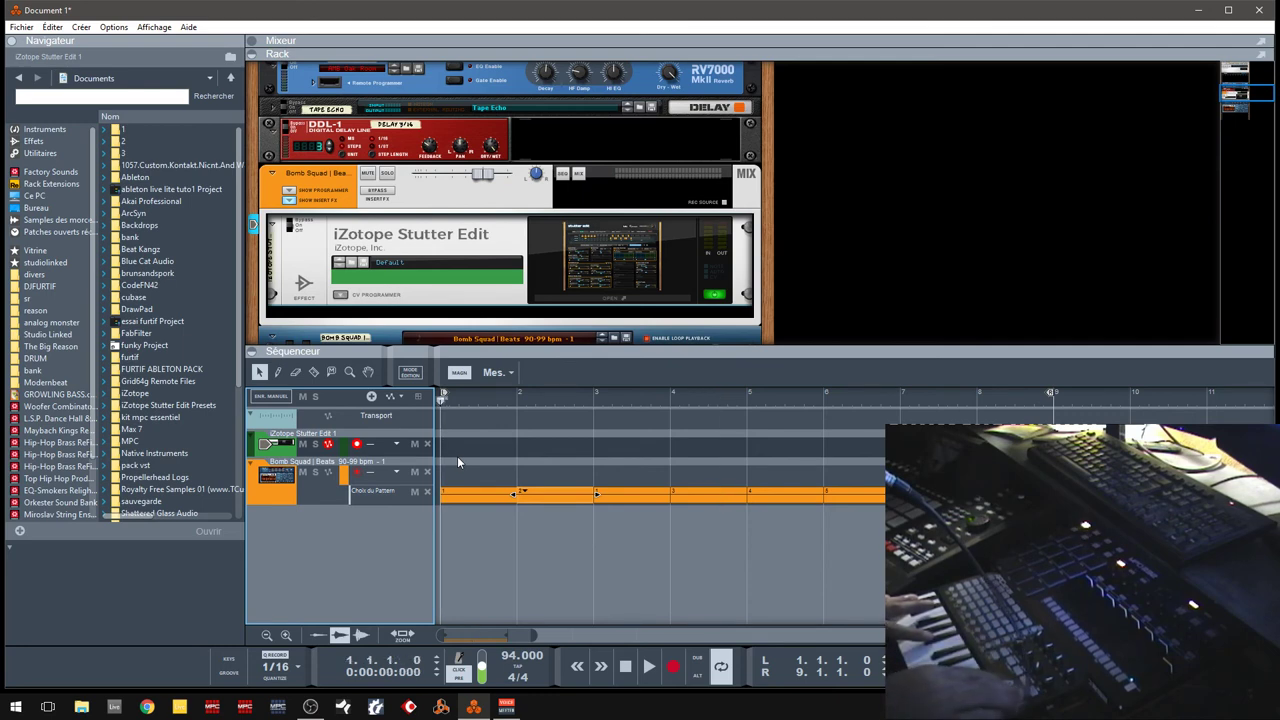
key(KP_Multiply)
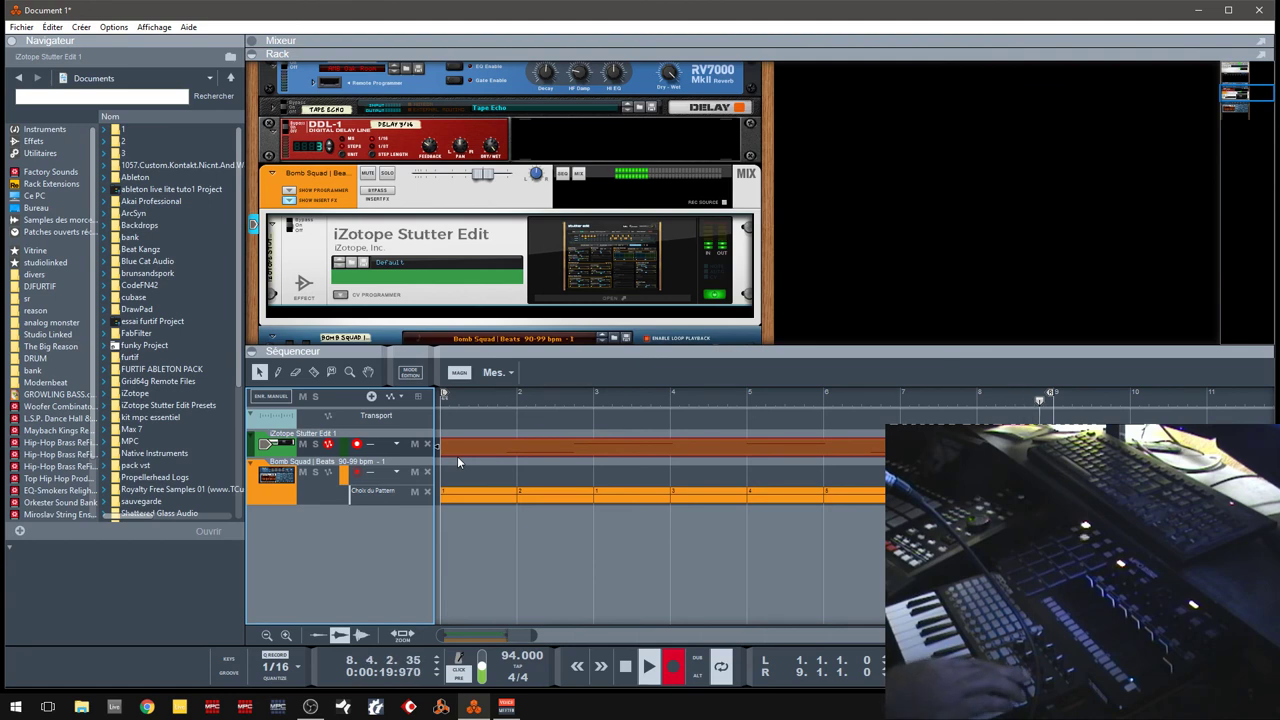
key(space)
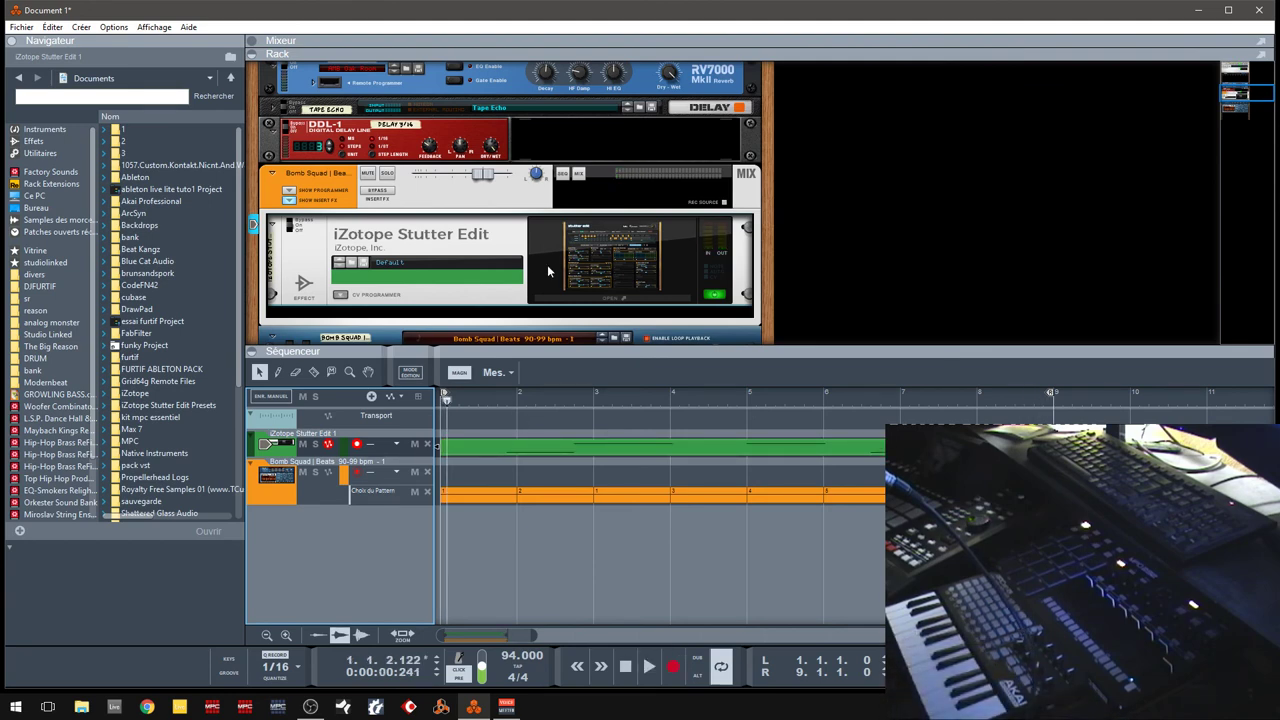
- Open the Stutter Edit window beside its Preset Manager and bring the Default bank's lower gestures into view
click(581, 304)
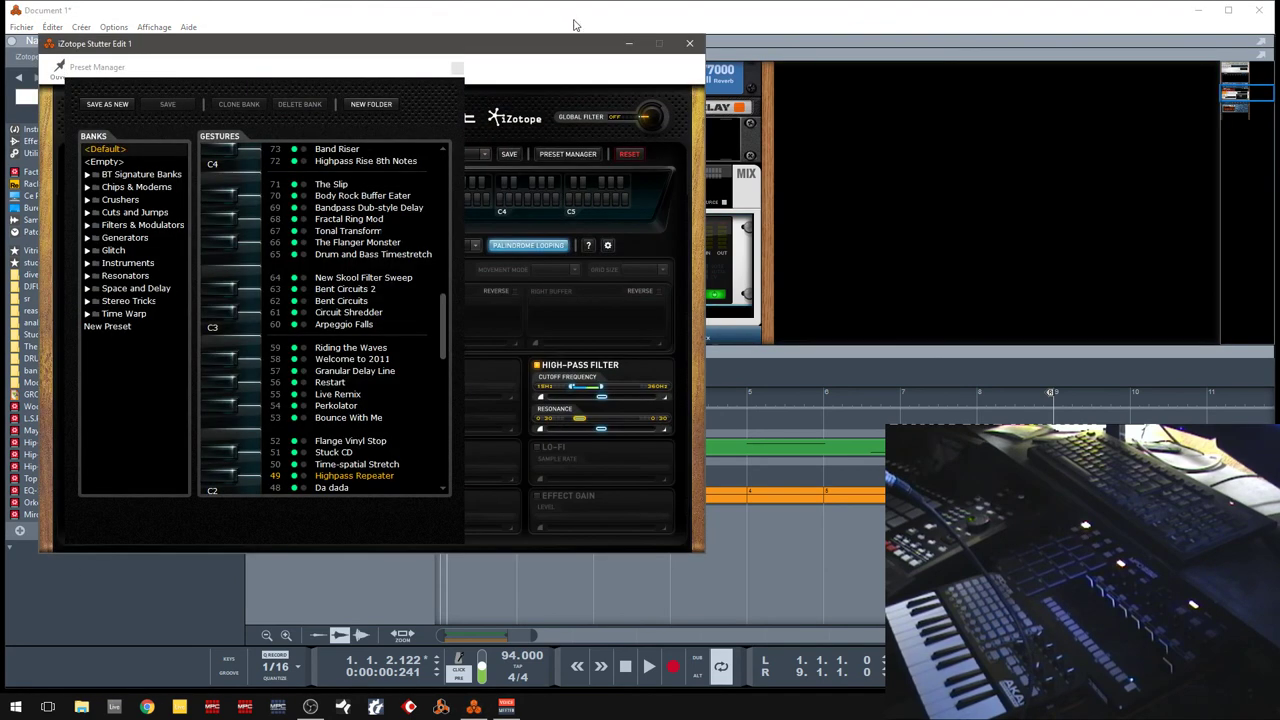
drag(567, 53, 1072, 20)
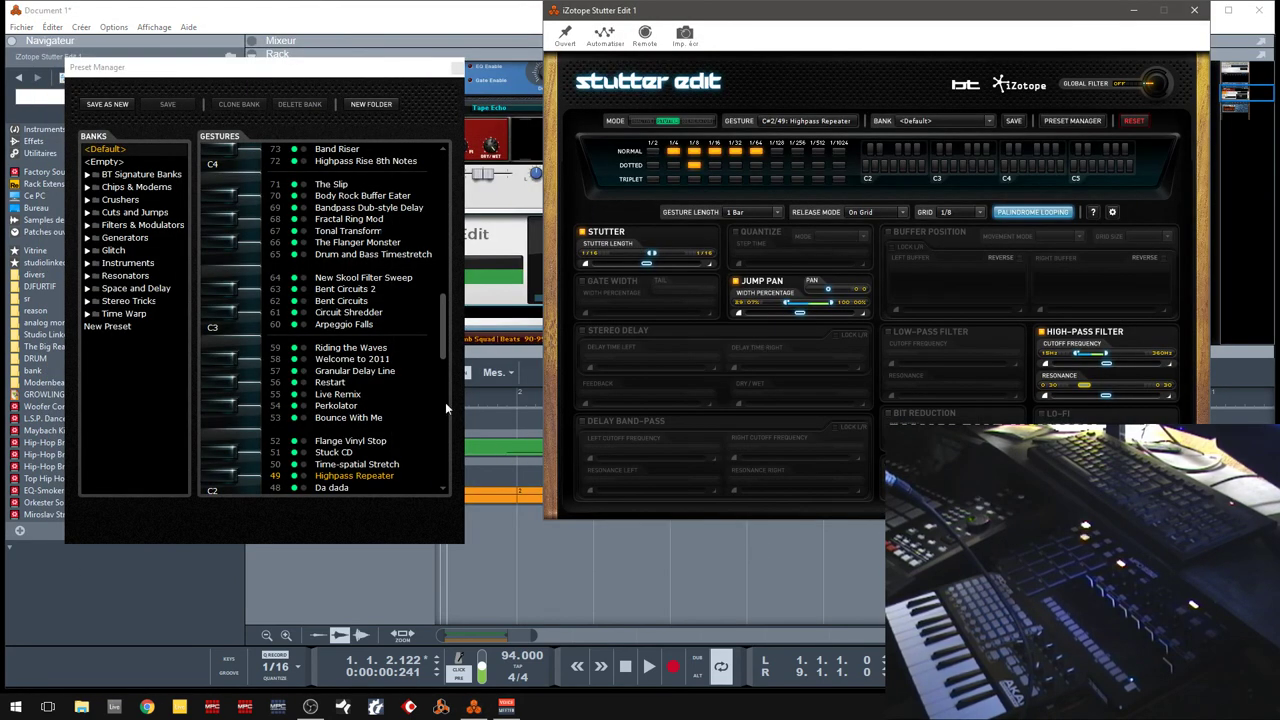
click(443, 336)
scroll(445, 348, down, 4)
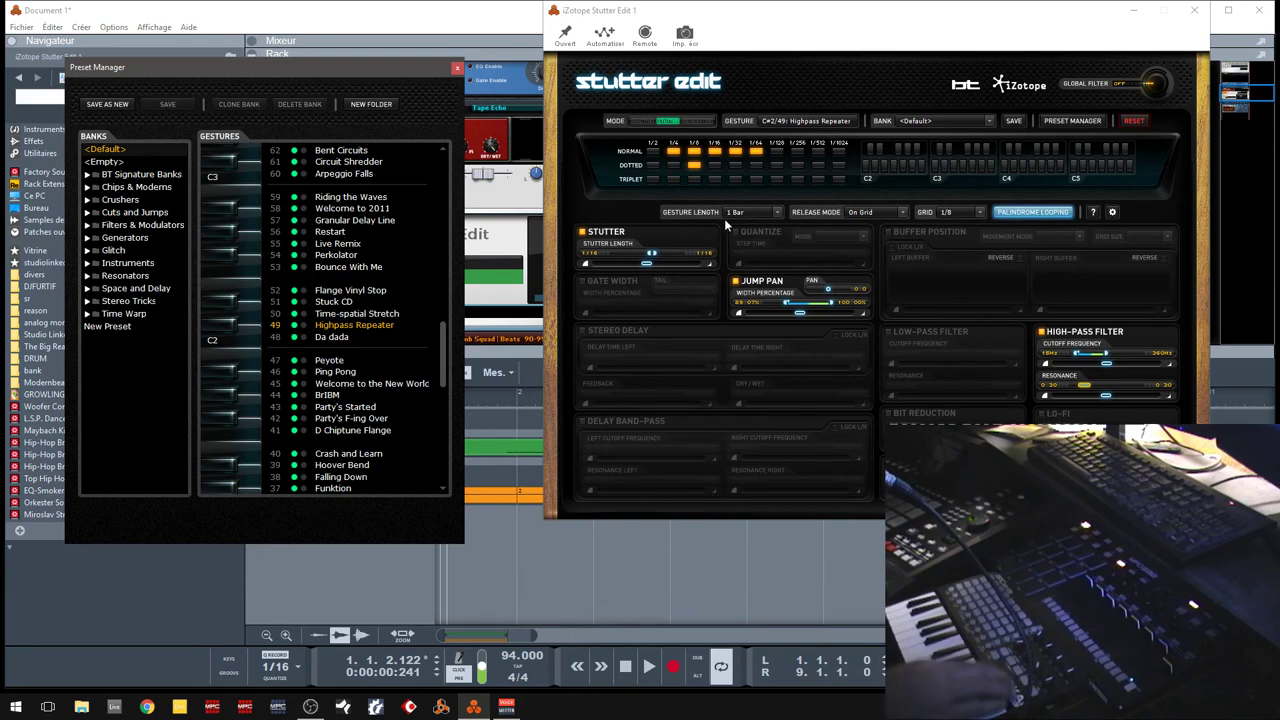
- Play back the recorded notes to check which Stutter Edit gestures they trigger, close the plug-in window and stop playback
key(space)
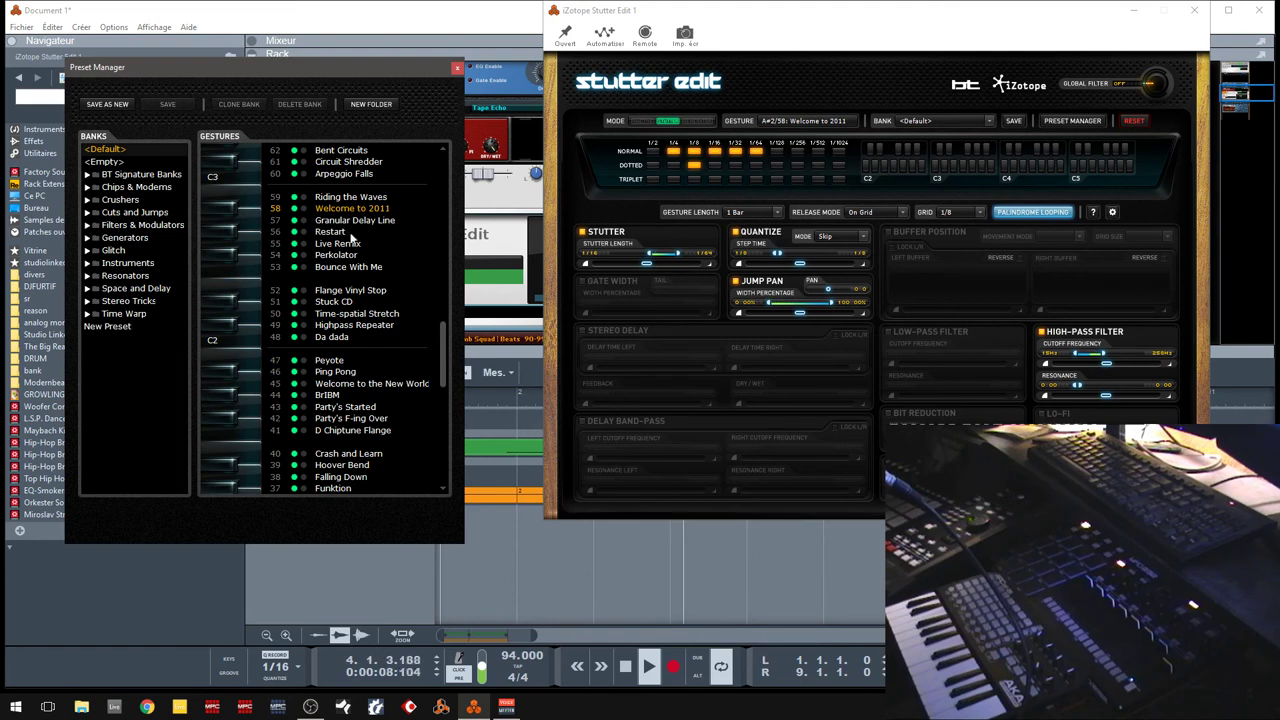
click(411, 325)
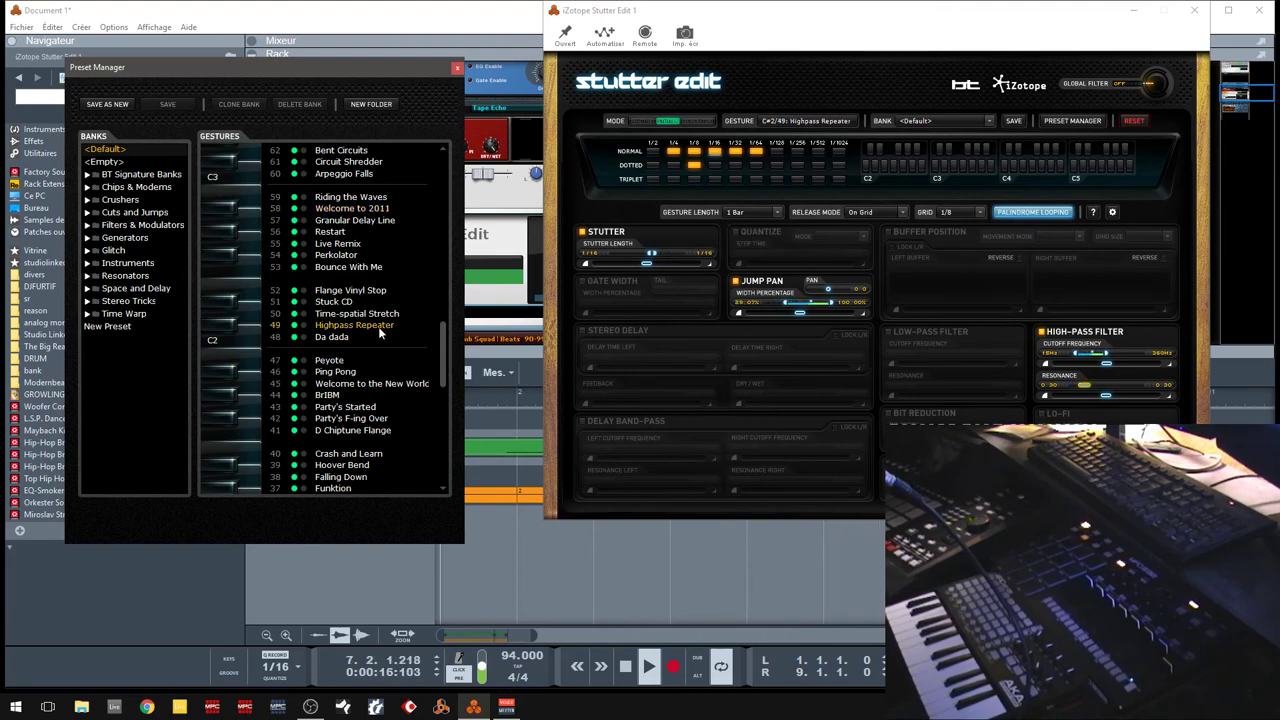
click(1190, 9)
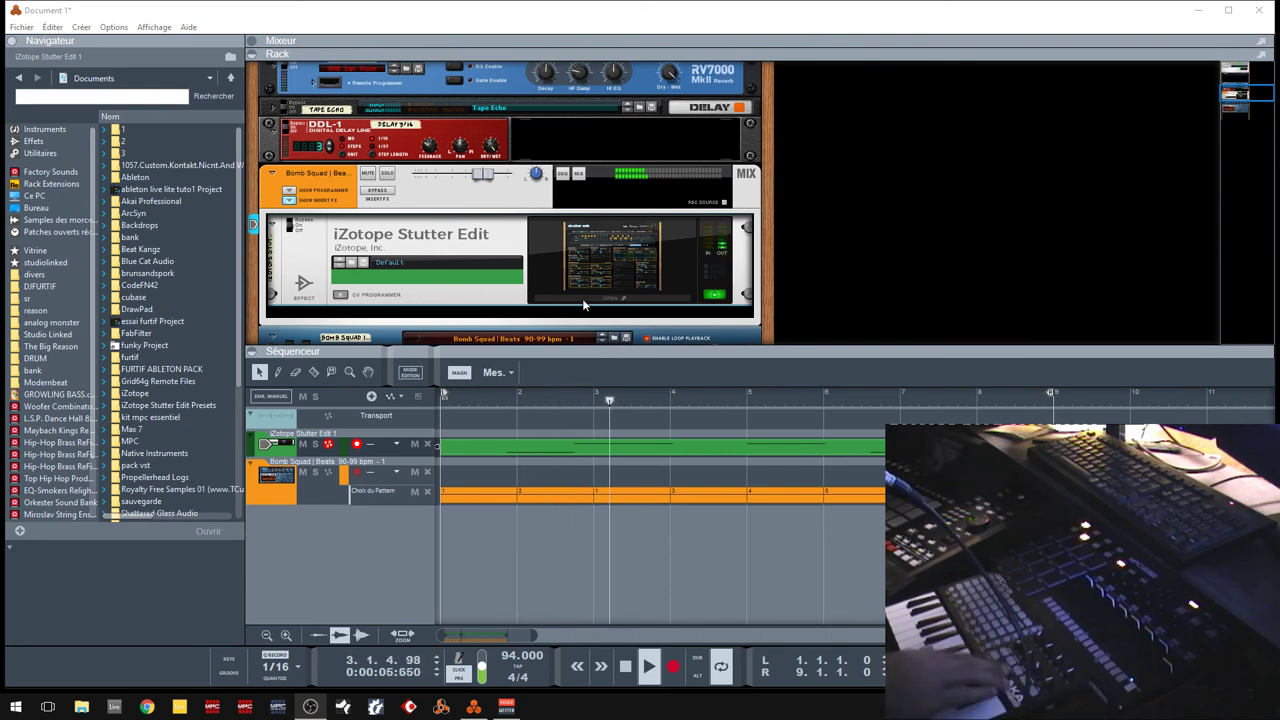
key(space)
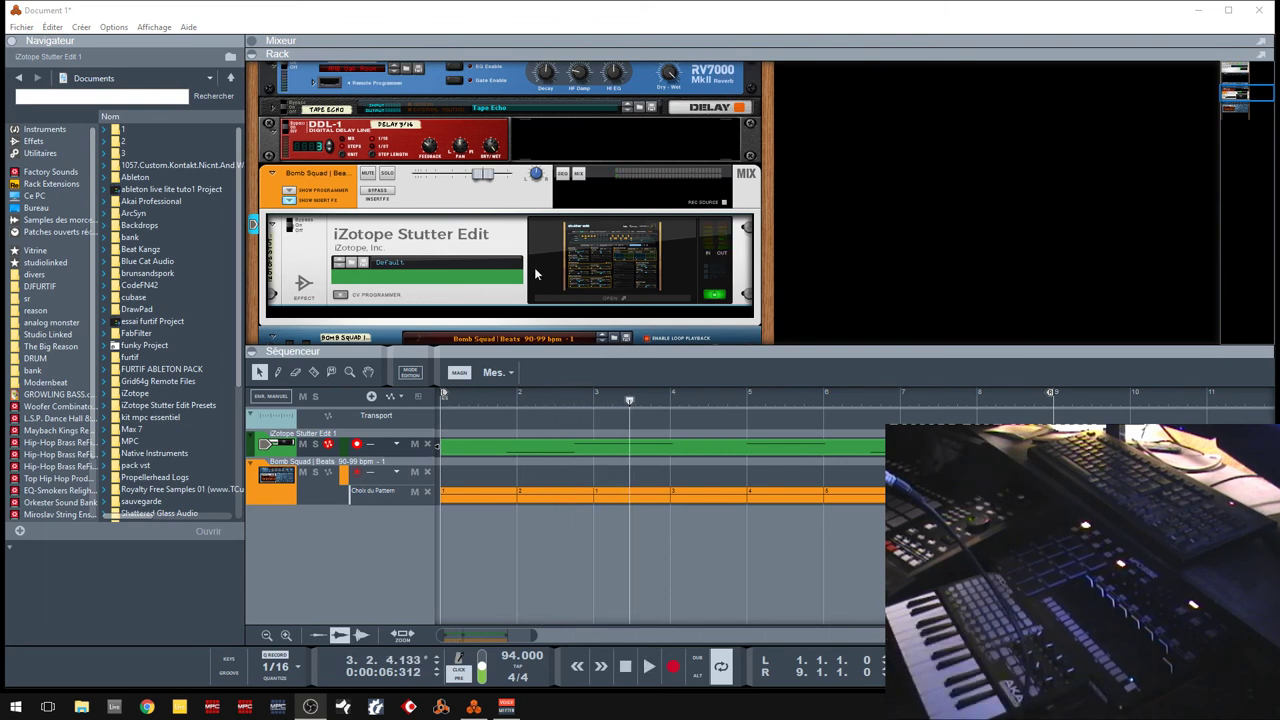
- Close the Stutter Edit window and delete the iZotope Stutter Edit device from the Bomb Squad channel's insert effects
click(593, 257)
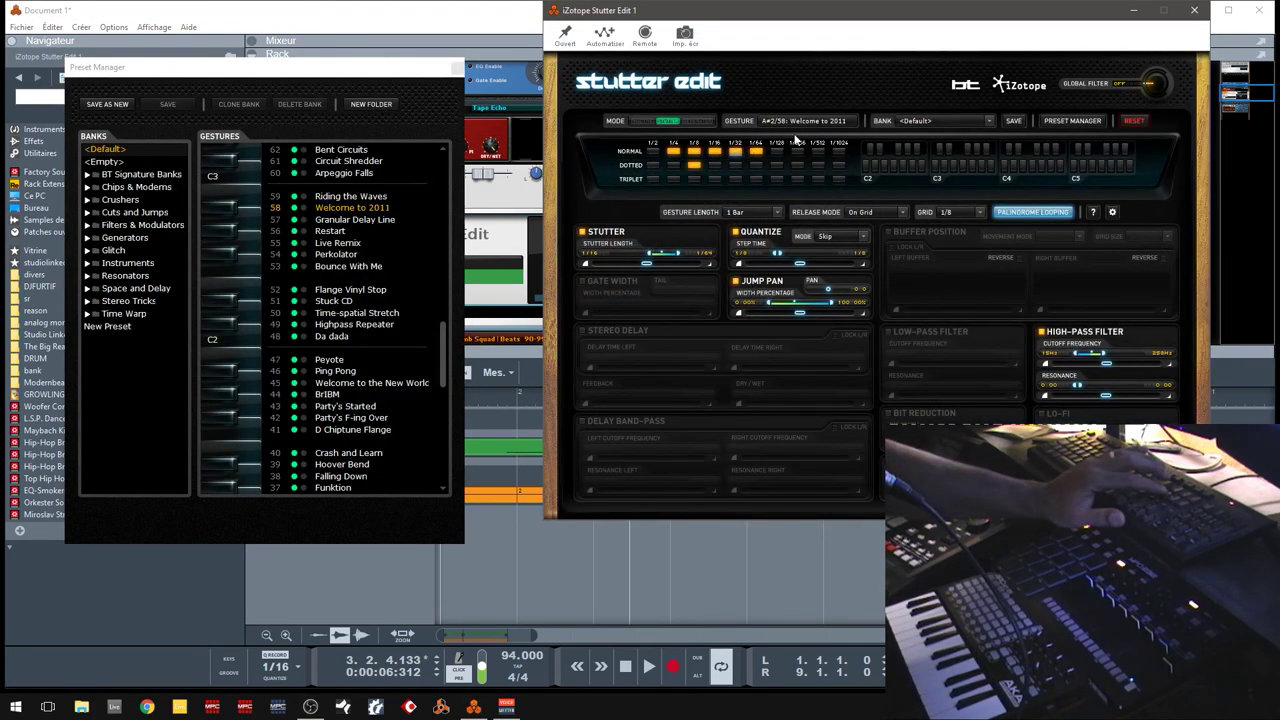
click(1194, 11)
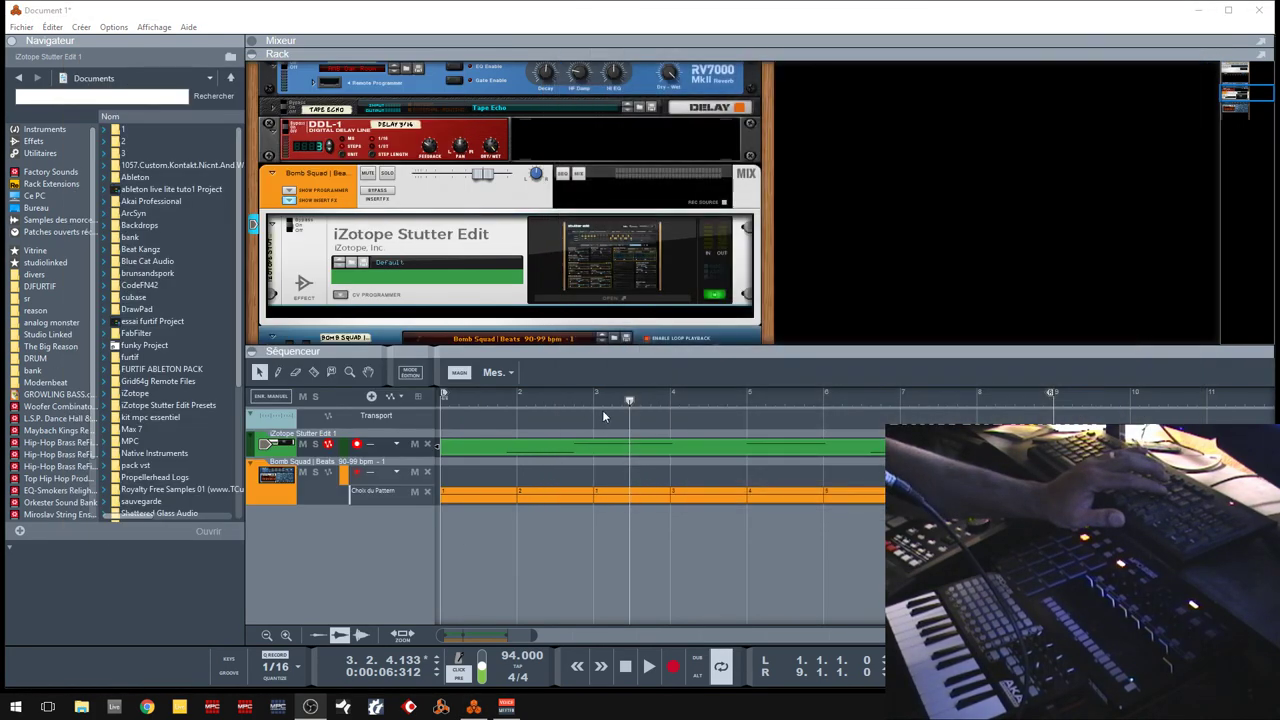
click(555, 281)
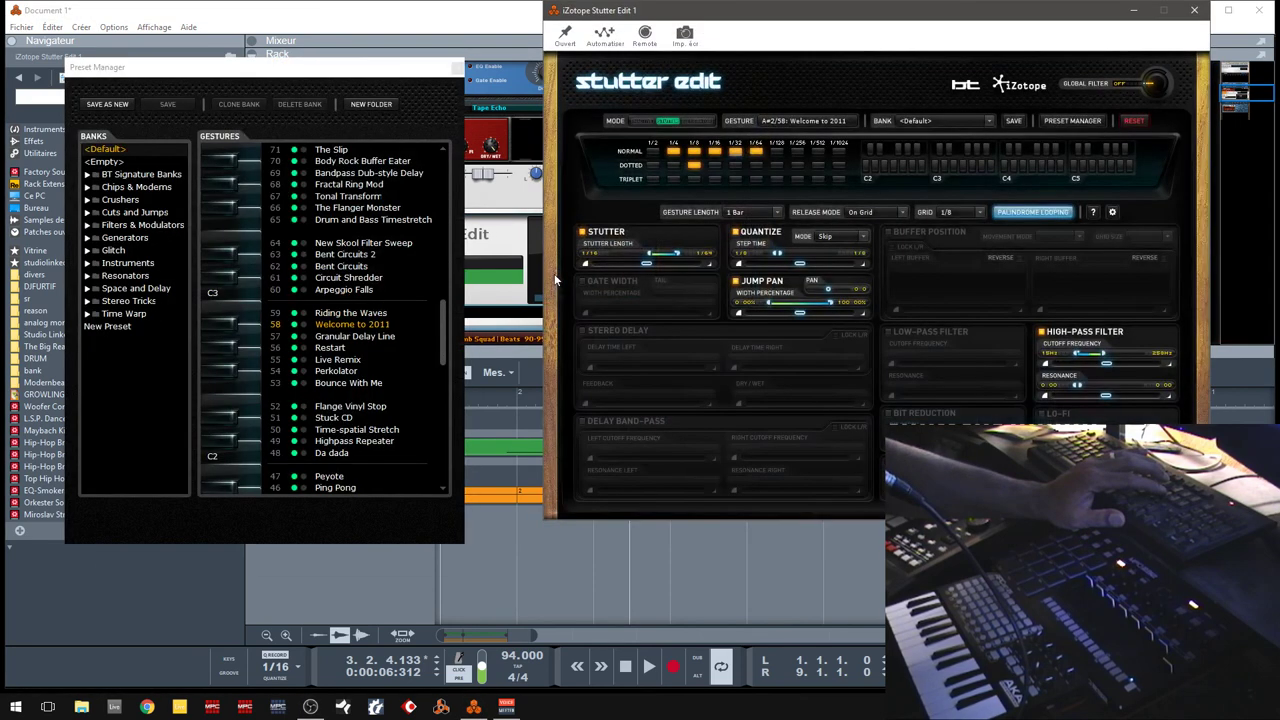
click(1194, 11)
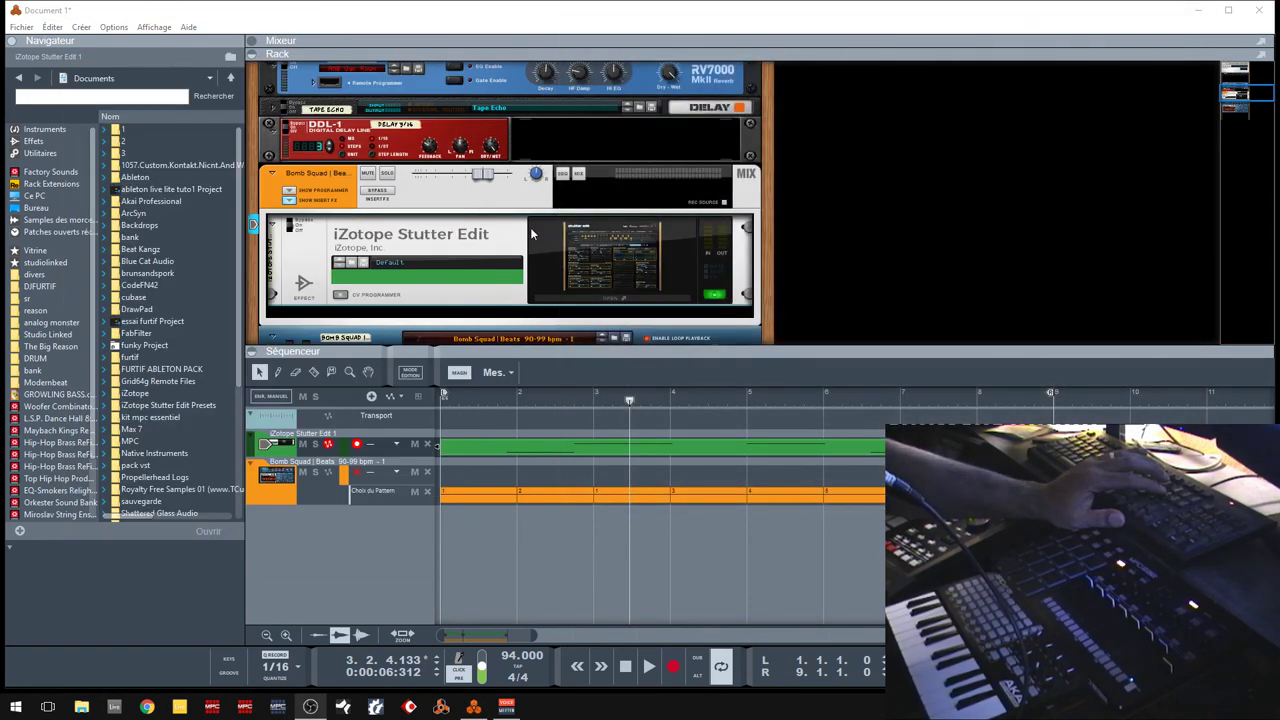
key(Delete)
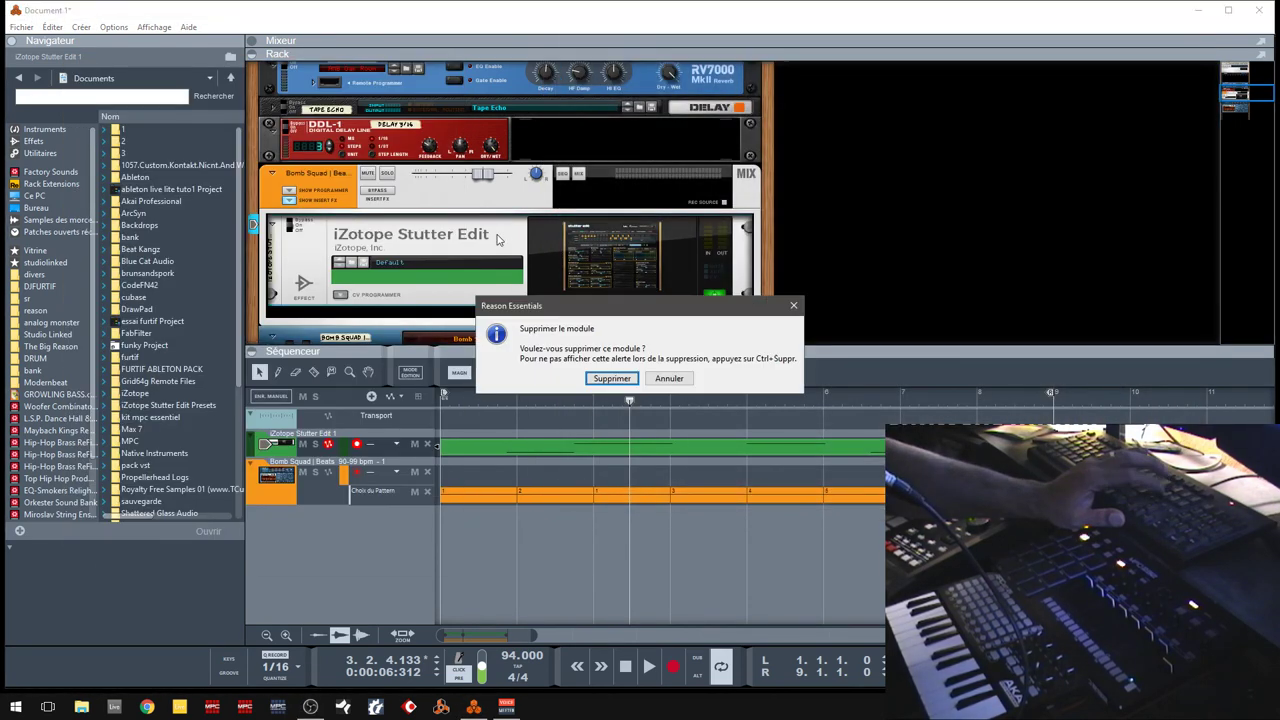
click(598, 378)
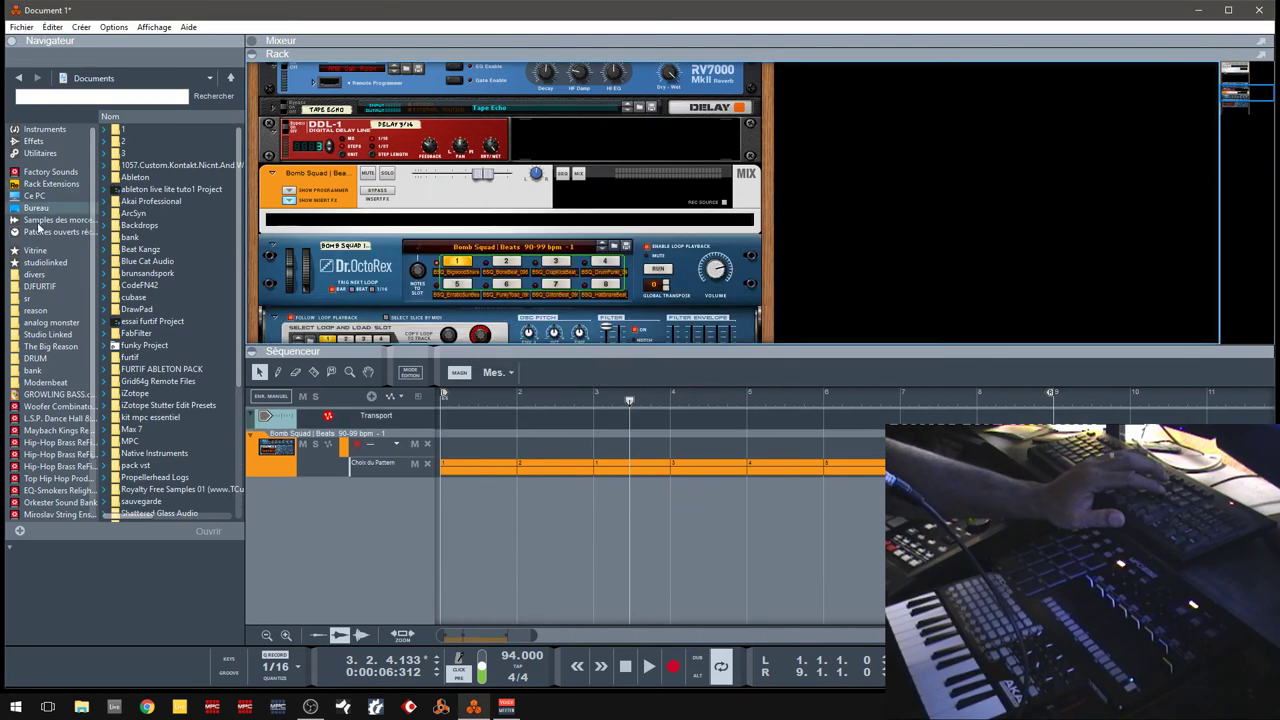
- Add an MClass Equalizer to the Bomb Squad channel's insert effects and create a sequencer track for it
click(44, 129)
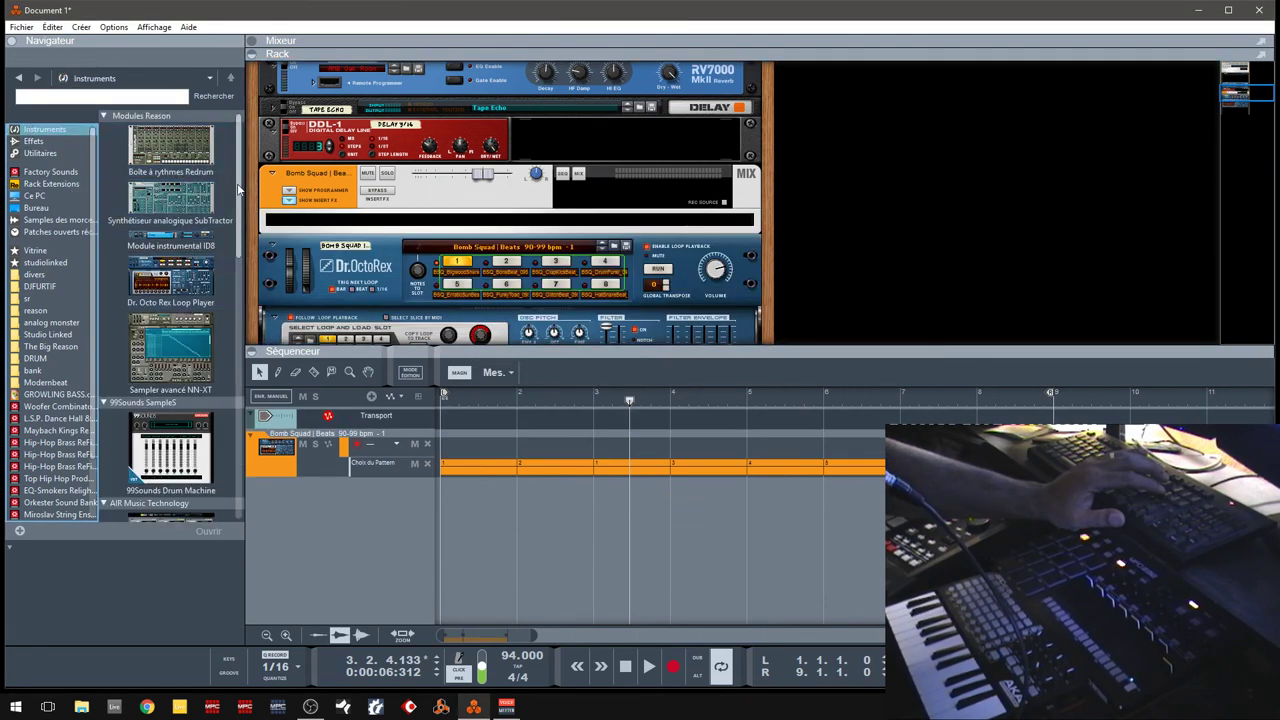
click(33, 141)
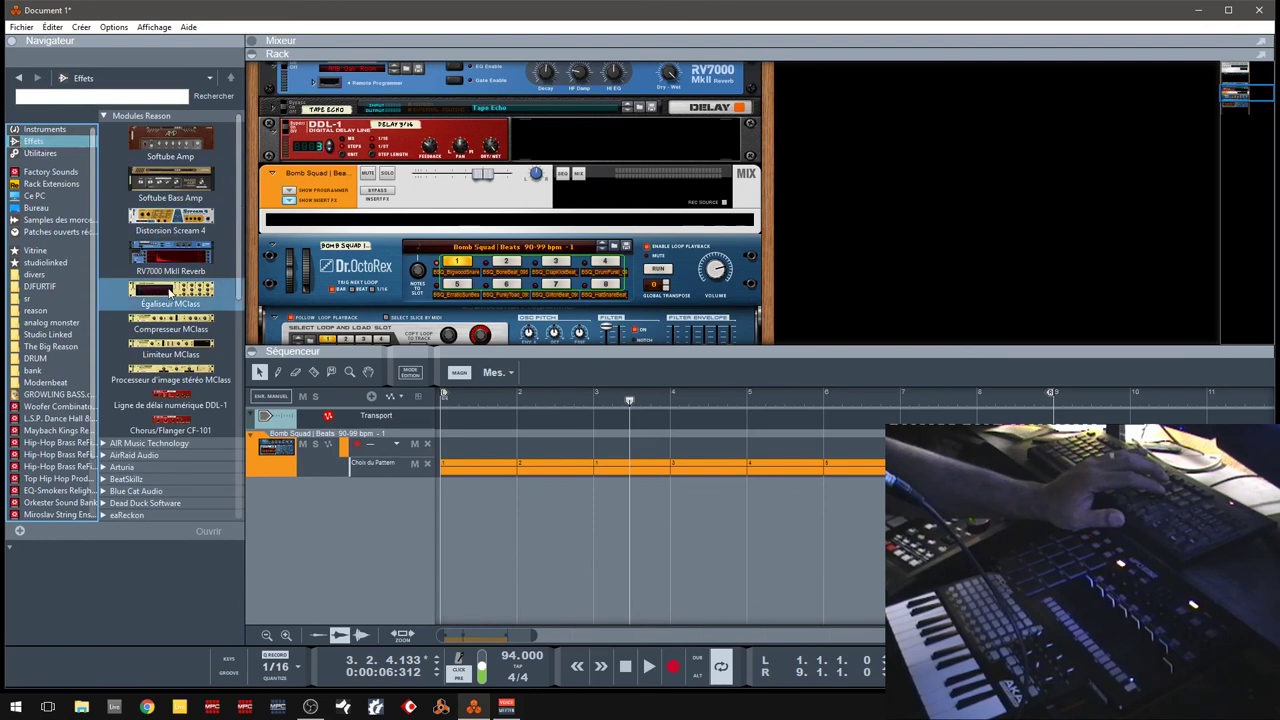
drag(170, 292, 480, 220)
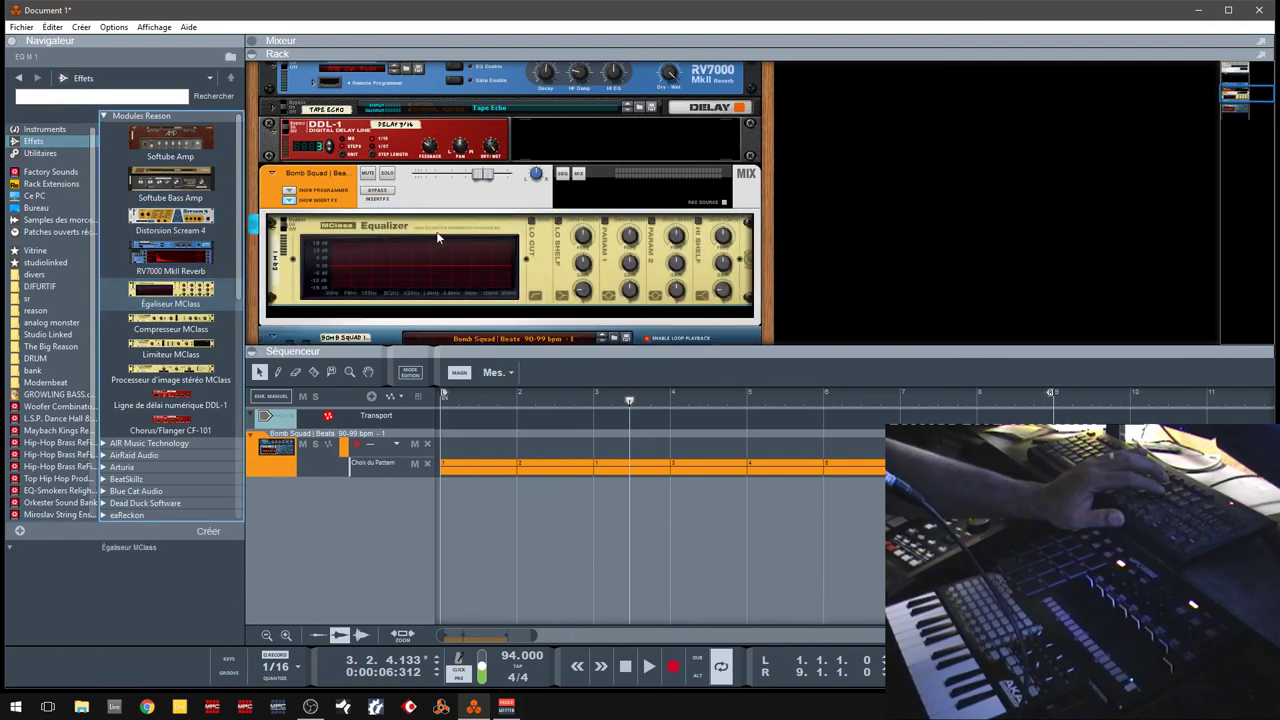
right_click(437, 237)
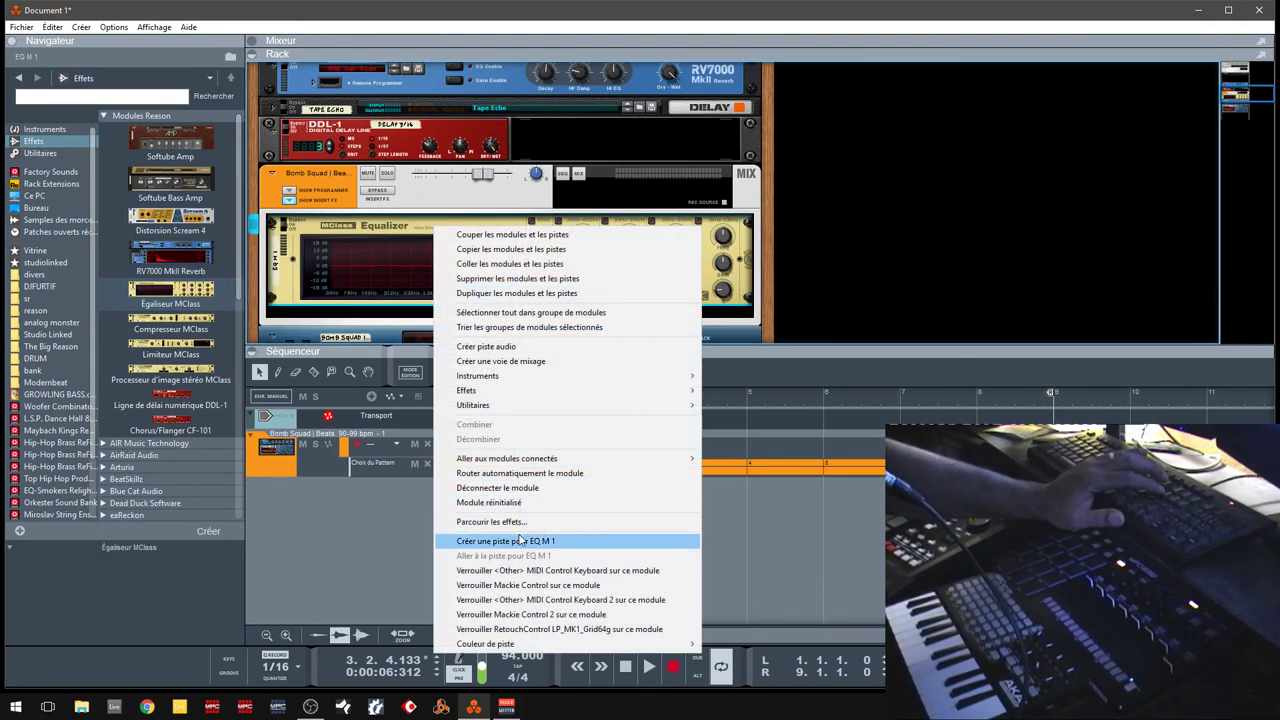
click(519, 541)
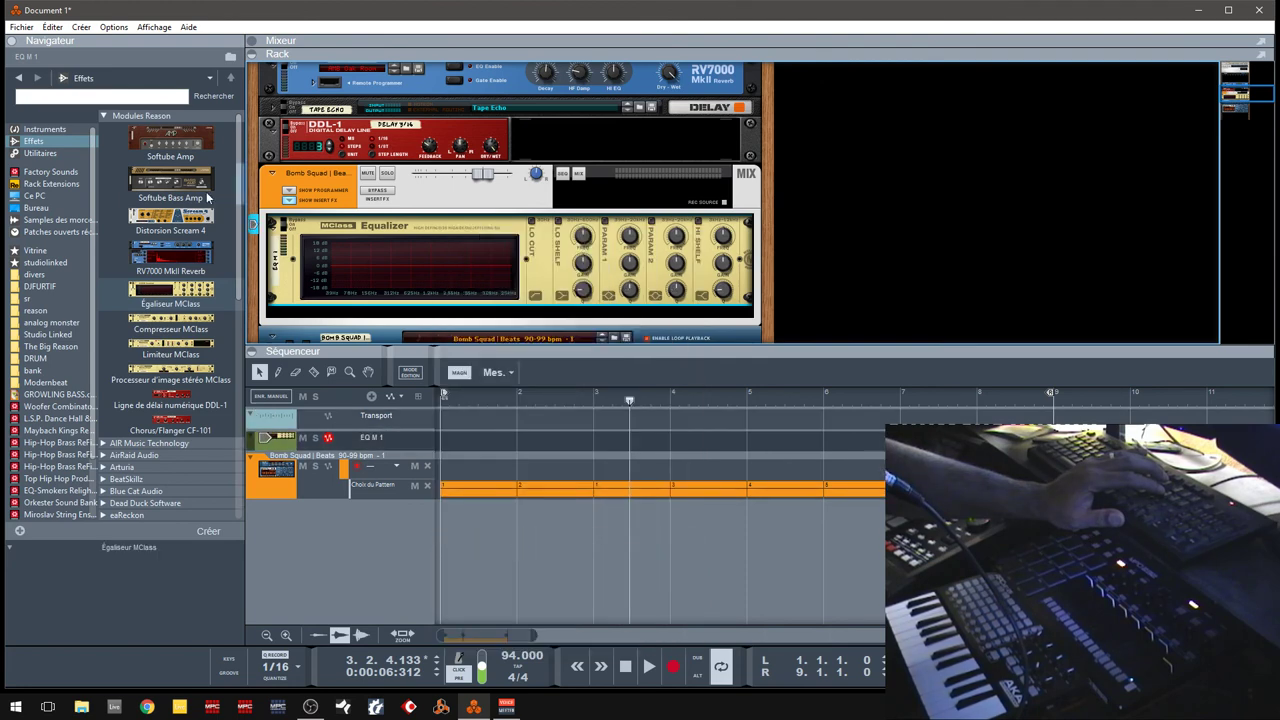
- Add the AIREnhancer_x64 effect from AIR Music Technology below the MClass Equalizer in the rack
click(38, 129)
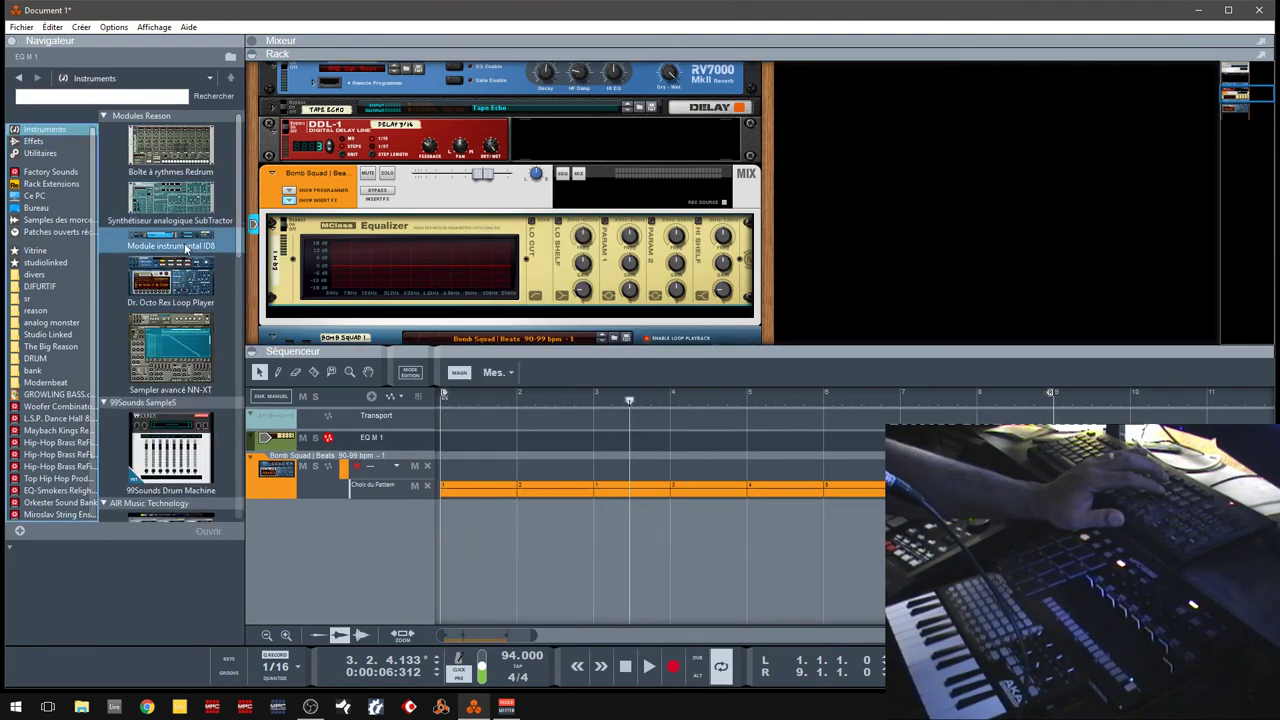
click(42, 143)
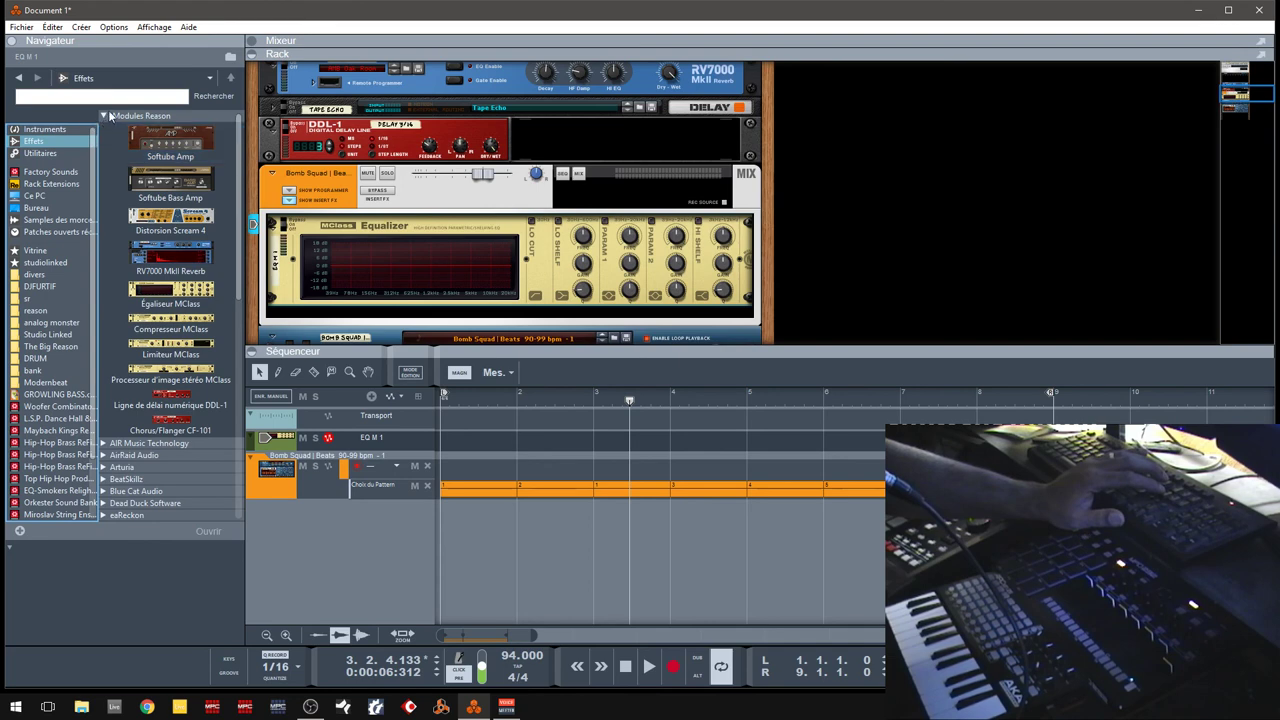
click(105, 116)
click(105, 129)
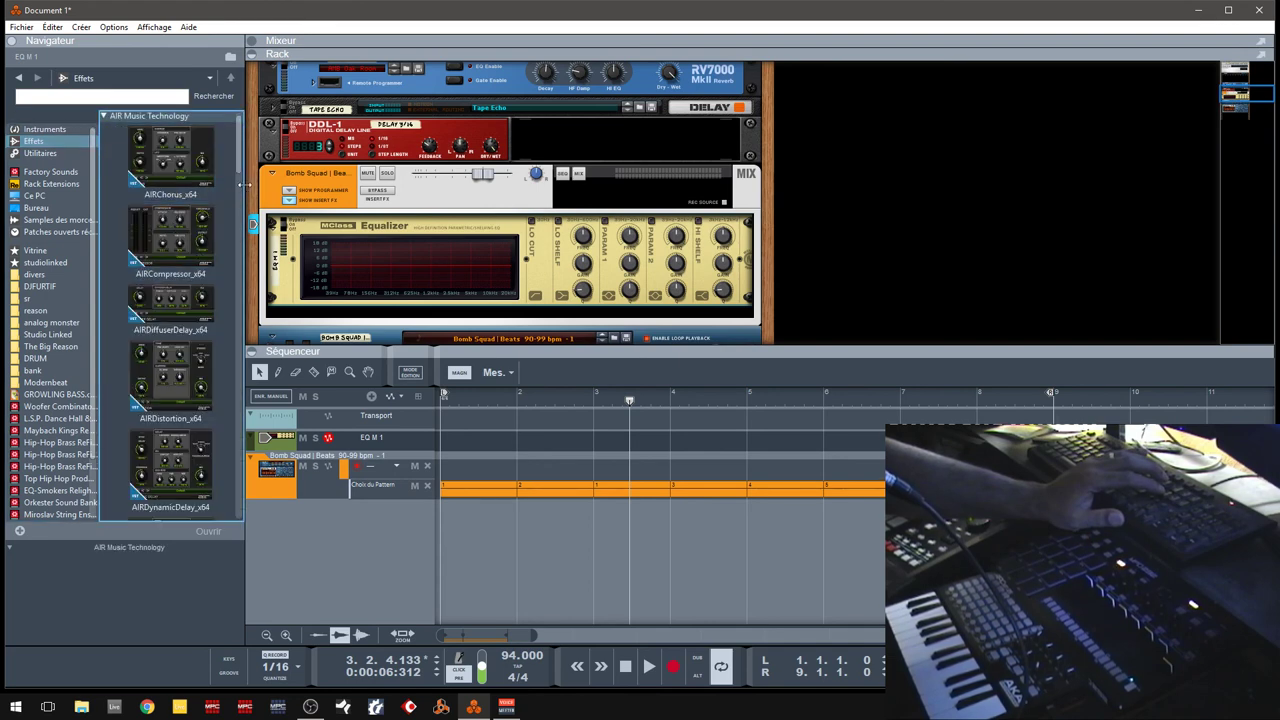
drag(240, 168, 241, 205)
drag(170, 290, 460, 300)
drag(461, 302, 459, 297)
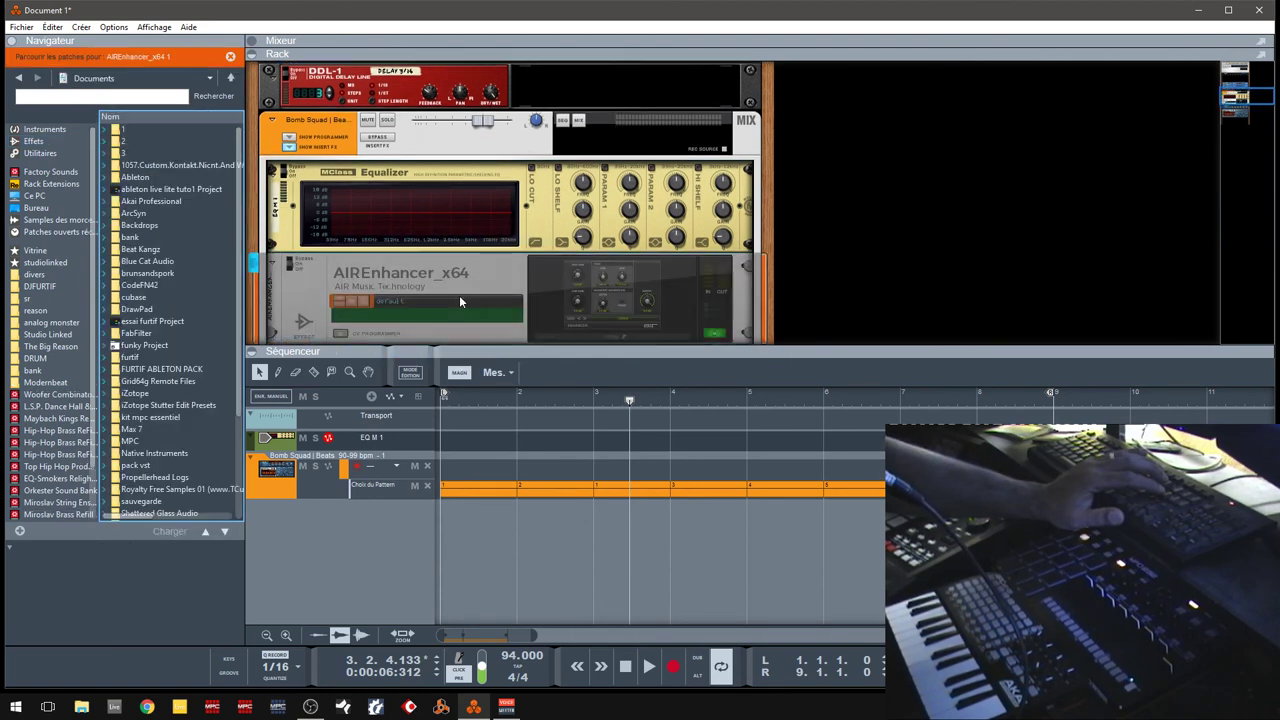
- Open the AIREnhancer window beside the rack and map its High Gain knob to CC 52 on the <Other> MIDI Control Keyboard using learn
click(601, 337)
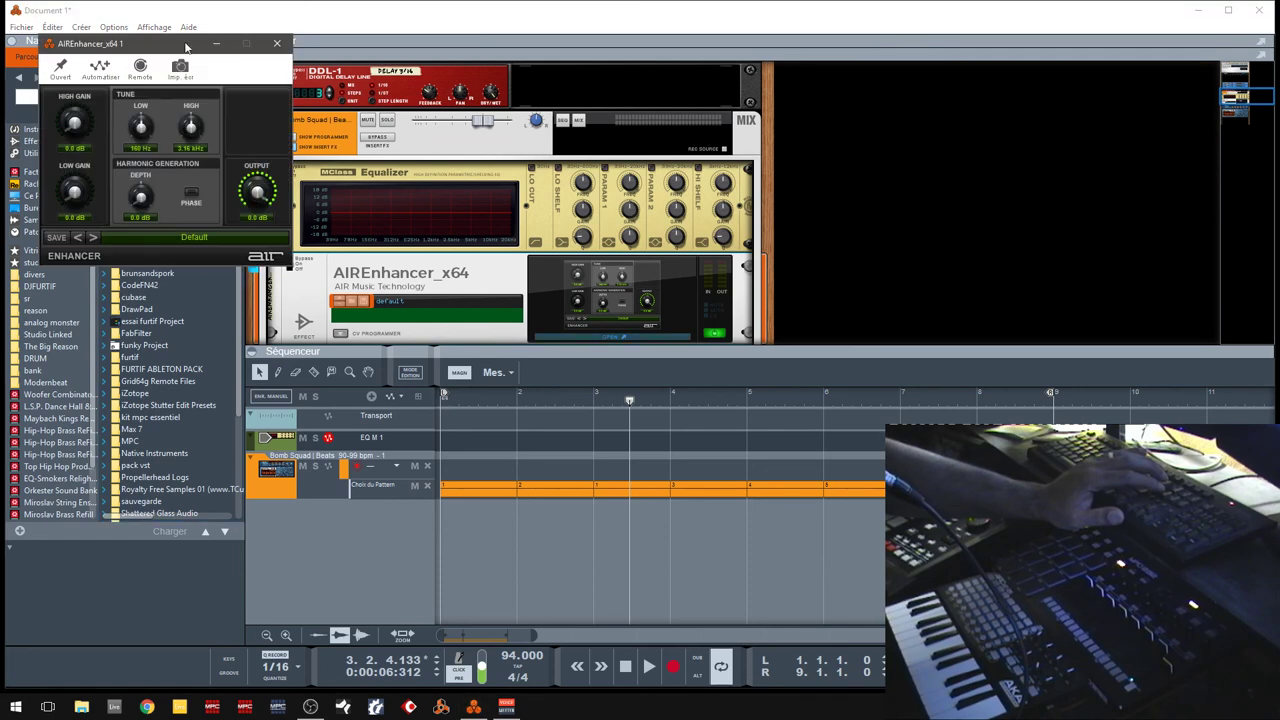
drag(185, 47, 1013, 74)
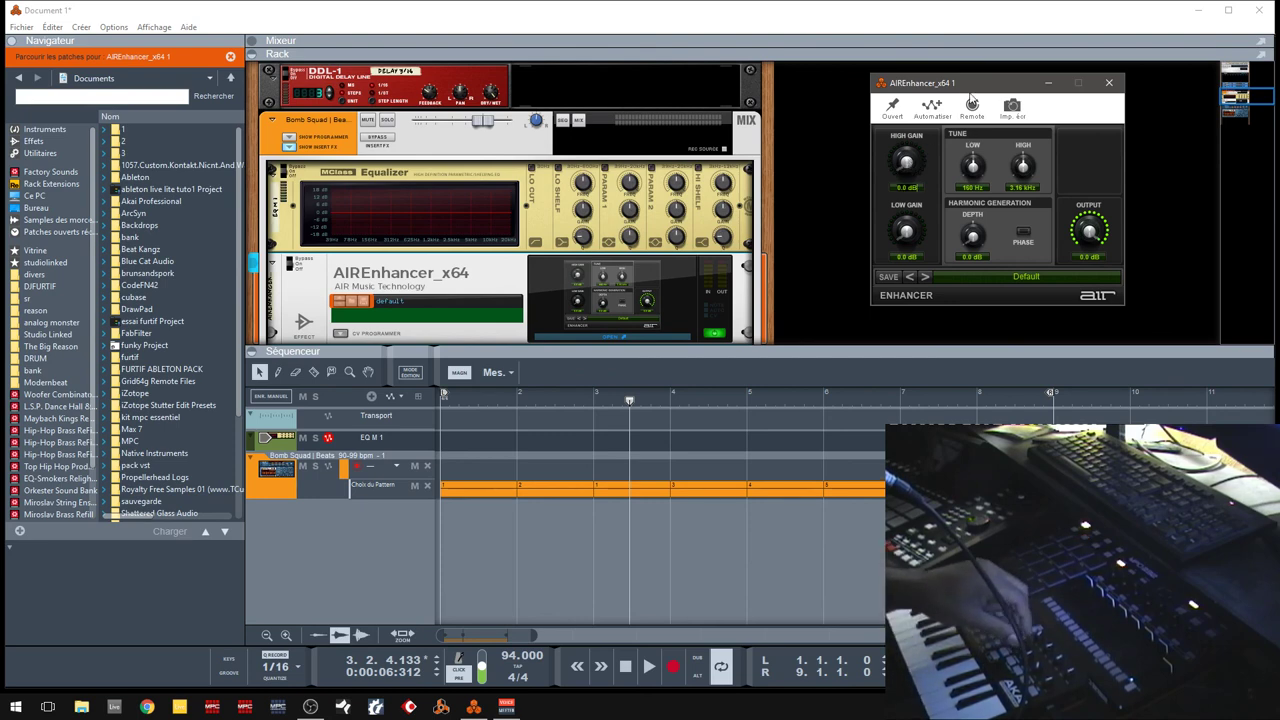
click(972, 107)
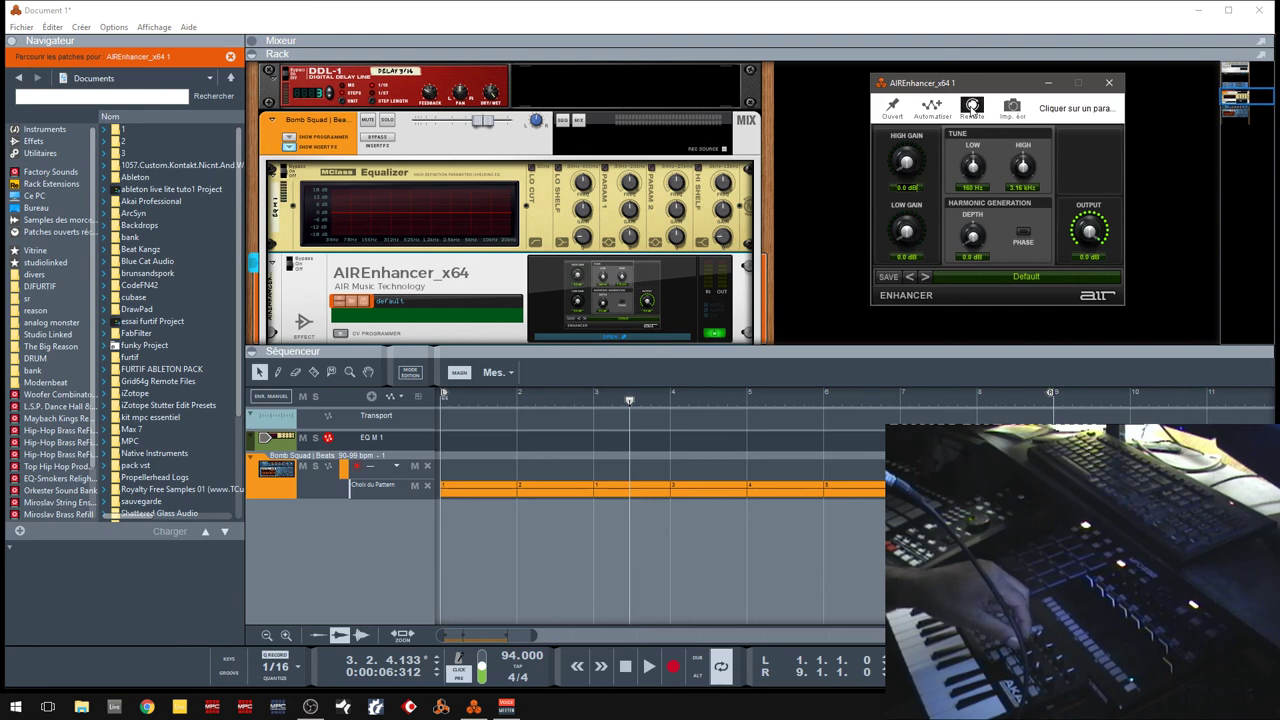
click(907, 161)
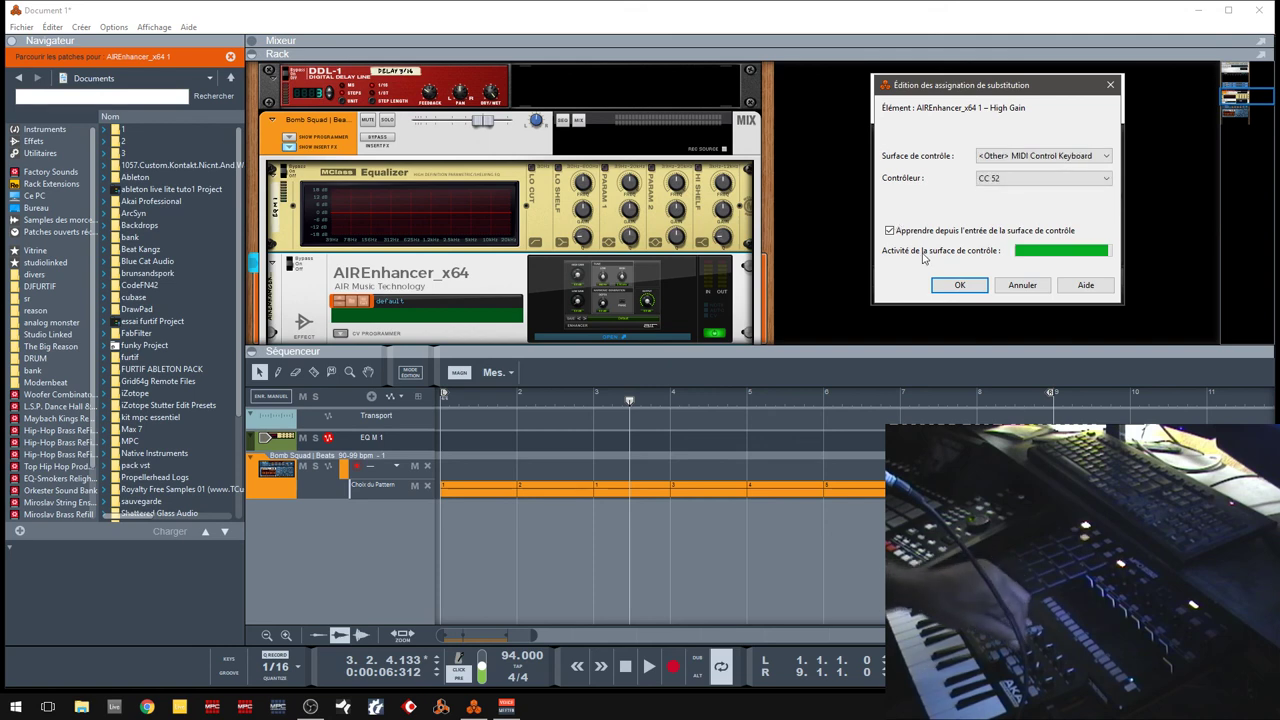
click(946, 284)
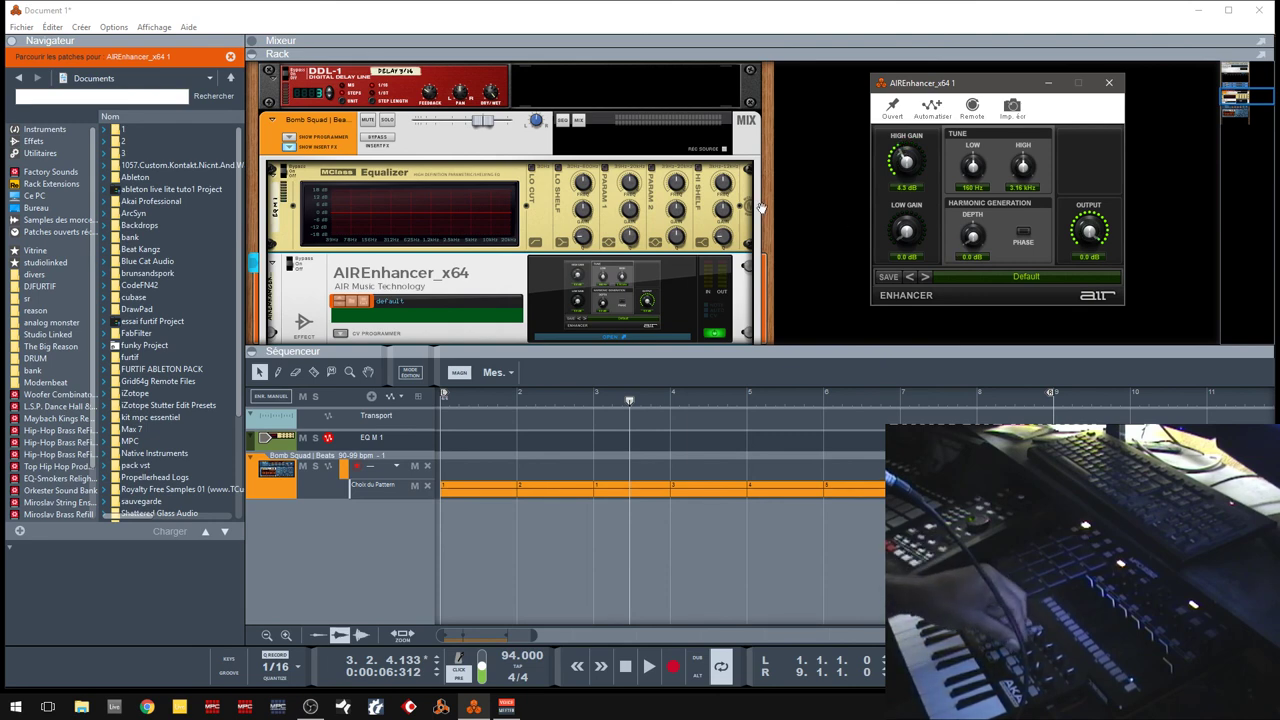
- Create a sequencer track for AIREnhancer and record High Gain knob movements from the song start for about three bars
right_click(455, 276)
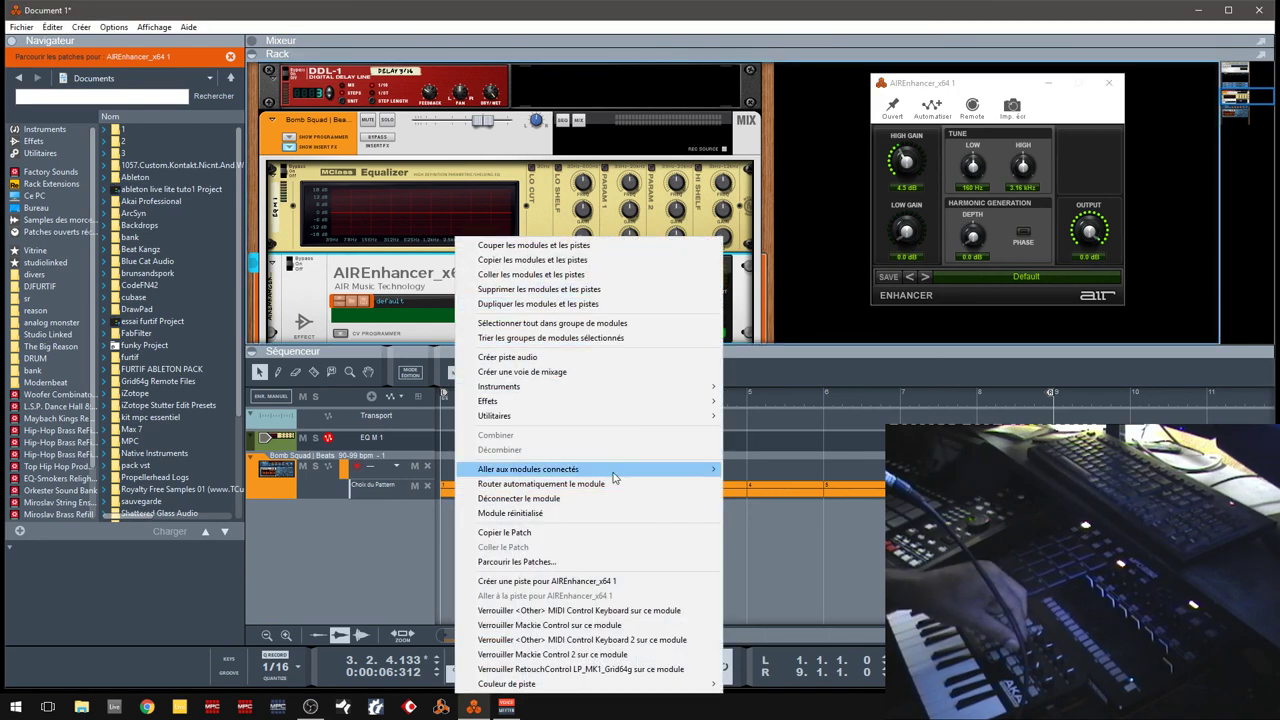
click(616, 581)
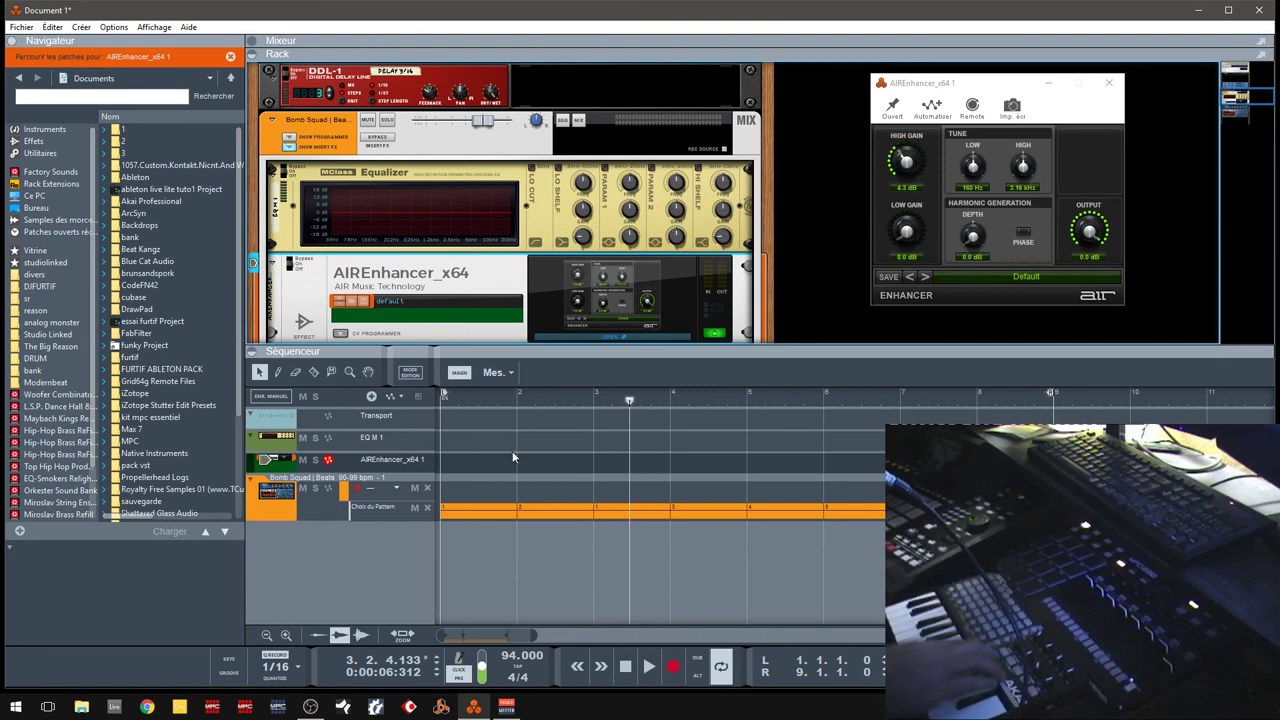
key(shift+Return)
key(ctrl+Return)
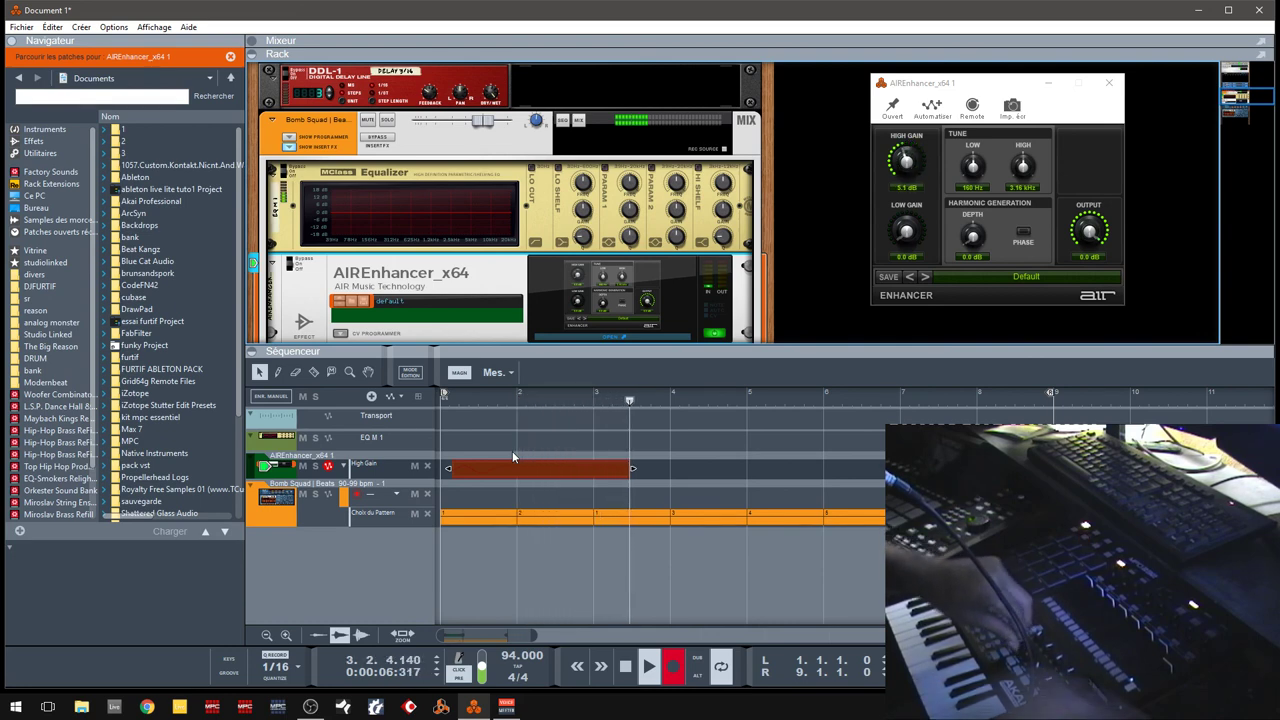
key(space)
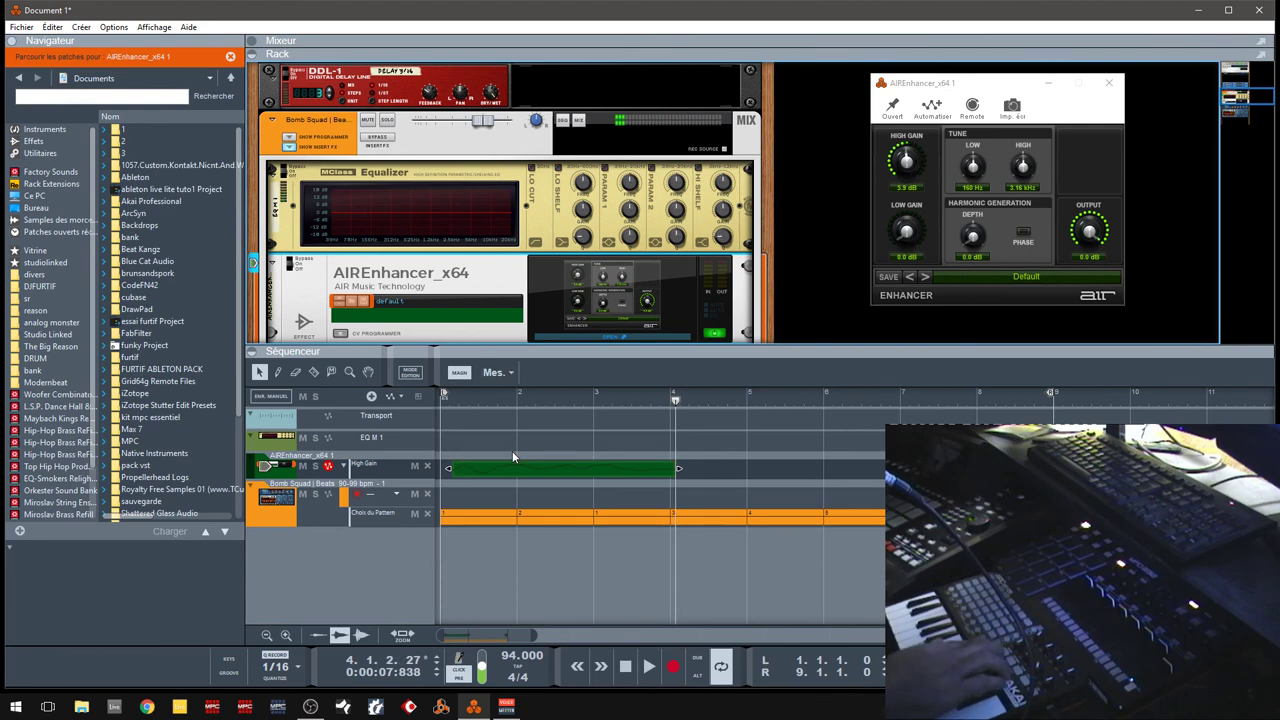
- Play back the recorded High Gain automation from the song start, then stop and close the AIREnhancer window
key(KP_0)
key(space)
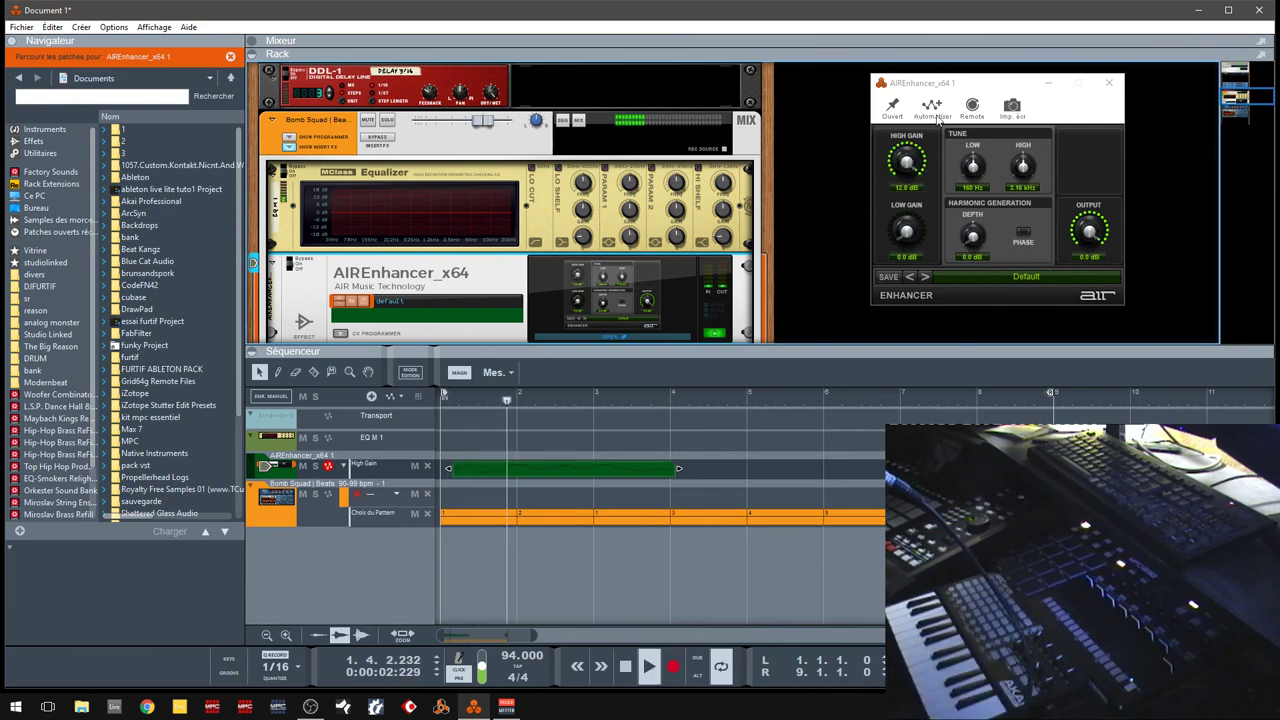
drag(972, 86, 738, 93)
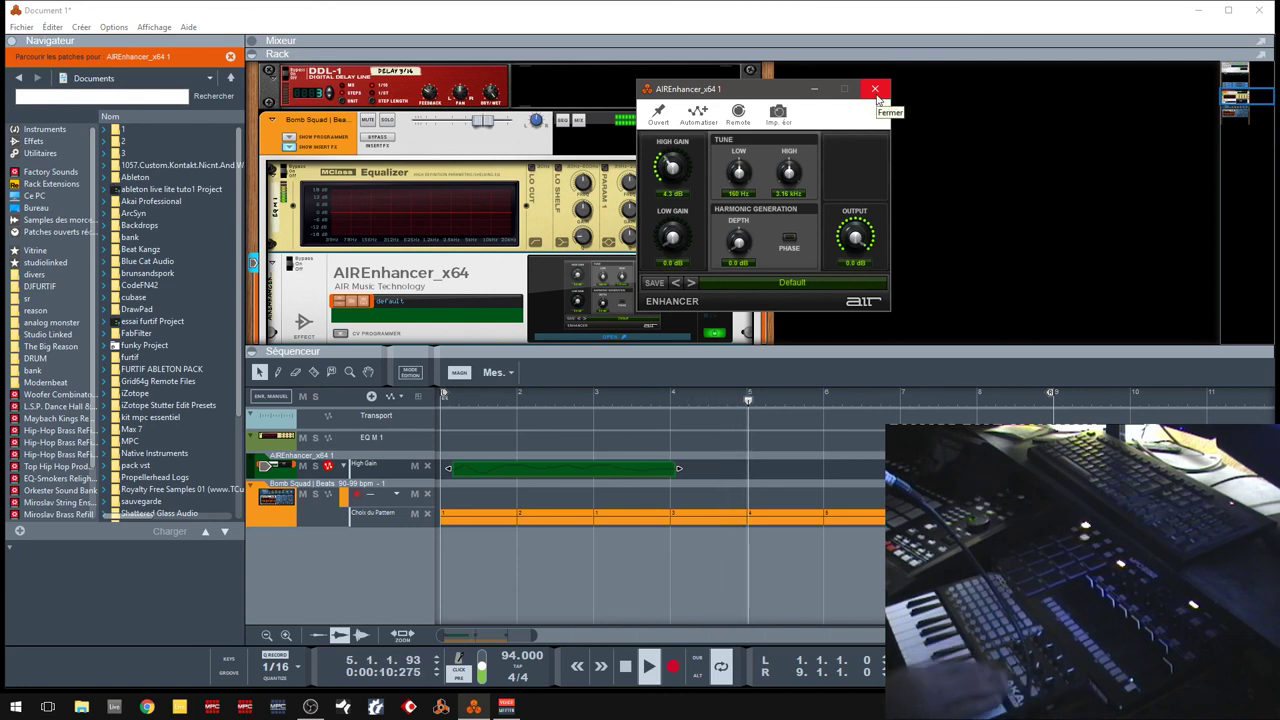
key(space)
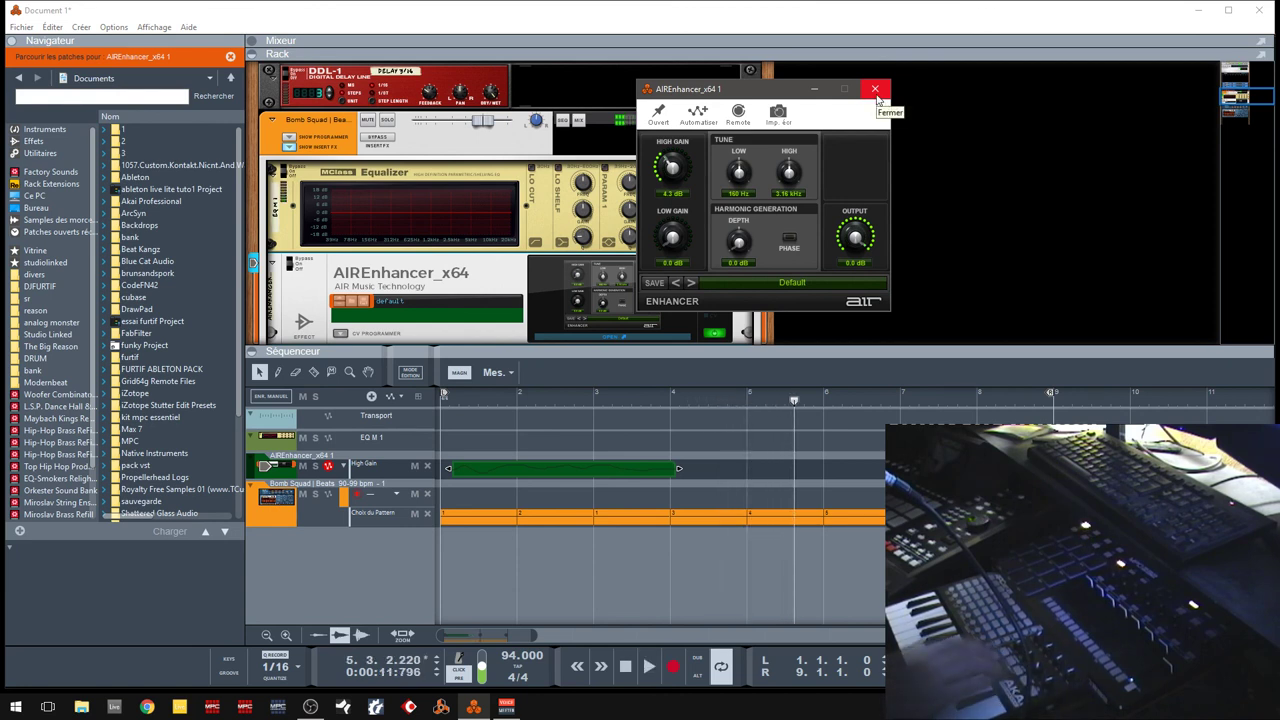
click(873, 89)
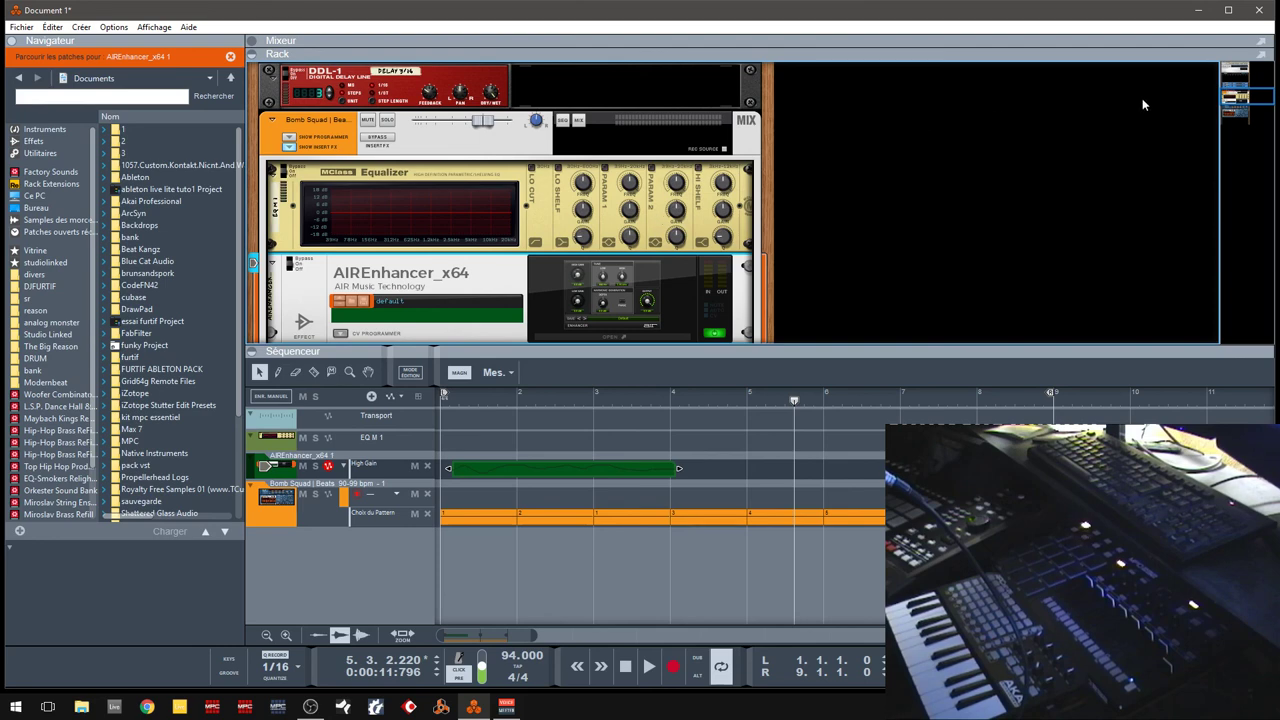
mouse_move(1240, 92)
mouse_down()
mouse_move(1242, 116)
mouse_move(1219, 82)
mouse_up()
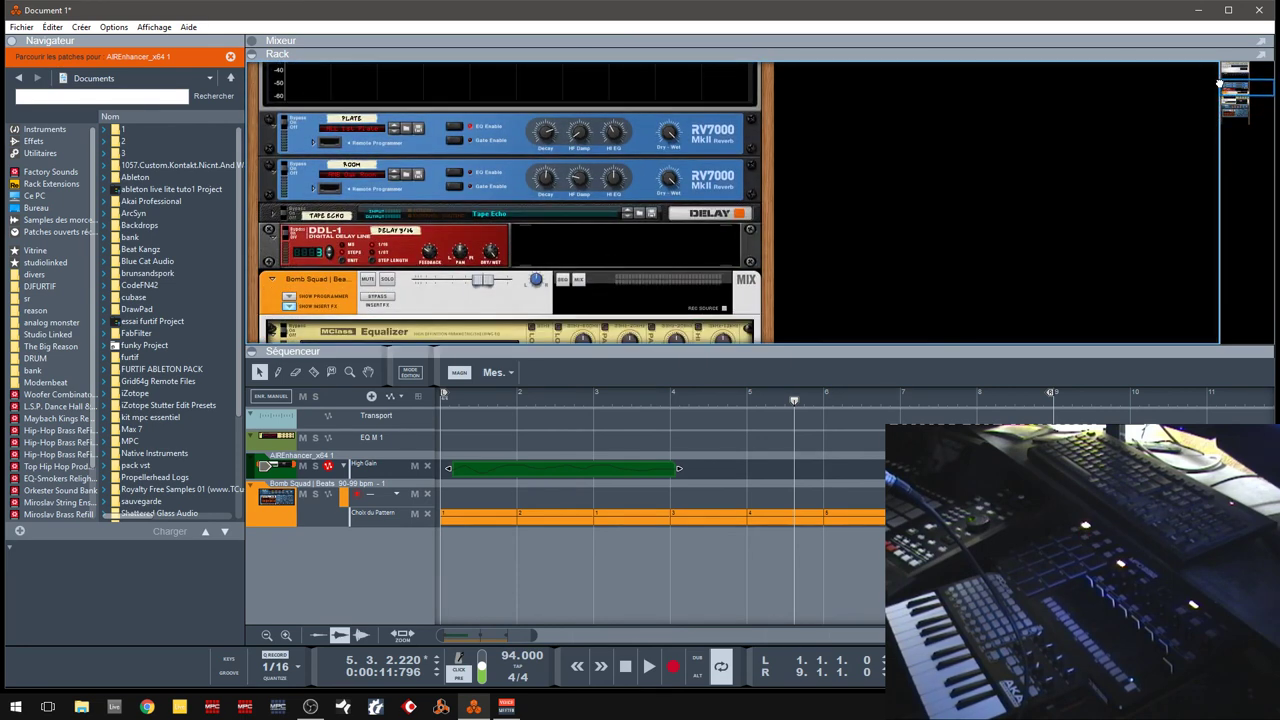